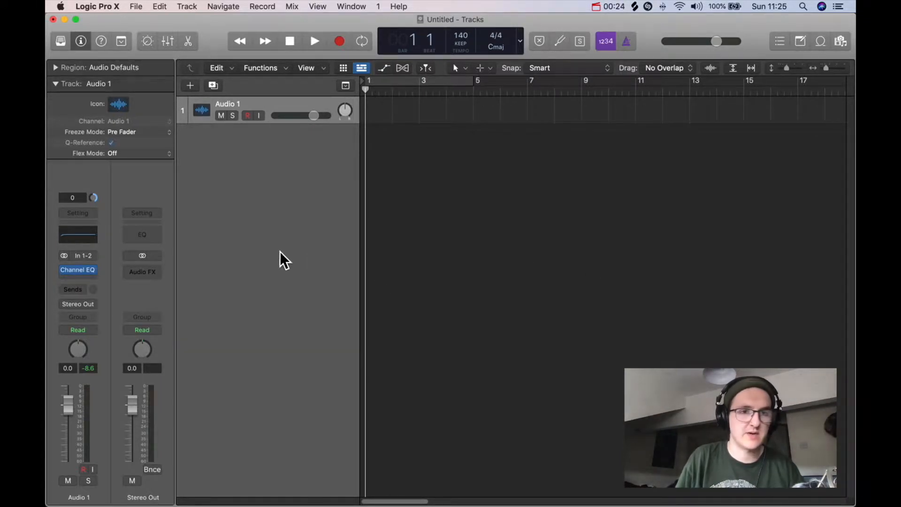
- Load Channel EQ in the Audio 1 insert slot and open its editor, positioning the window for editing
click(90, 271)
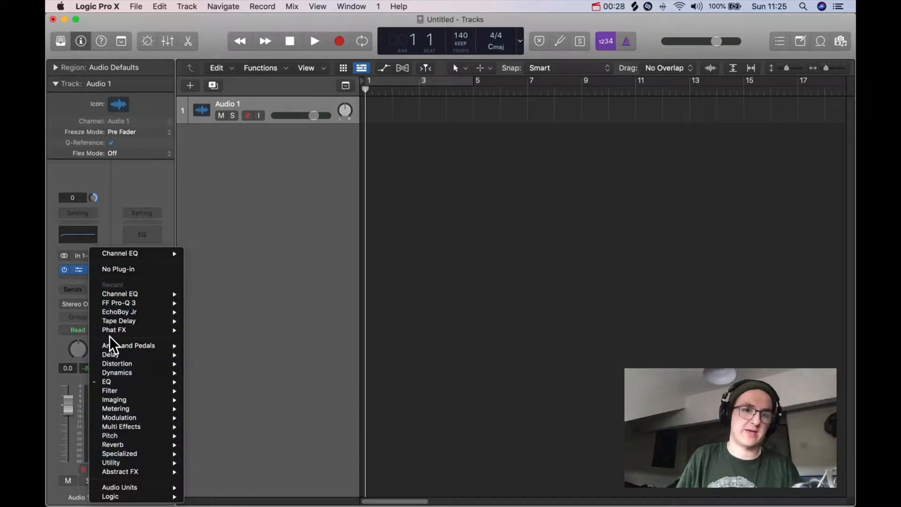
mouse_move(125, 393)
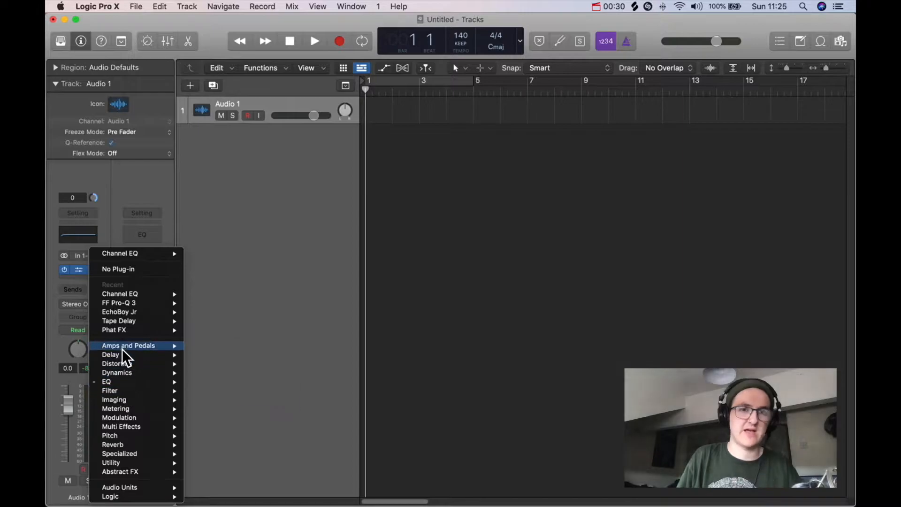
mouse_move(128, 419)
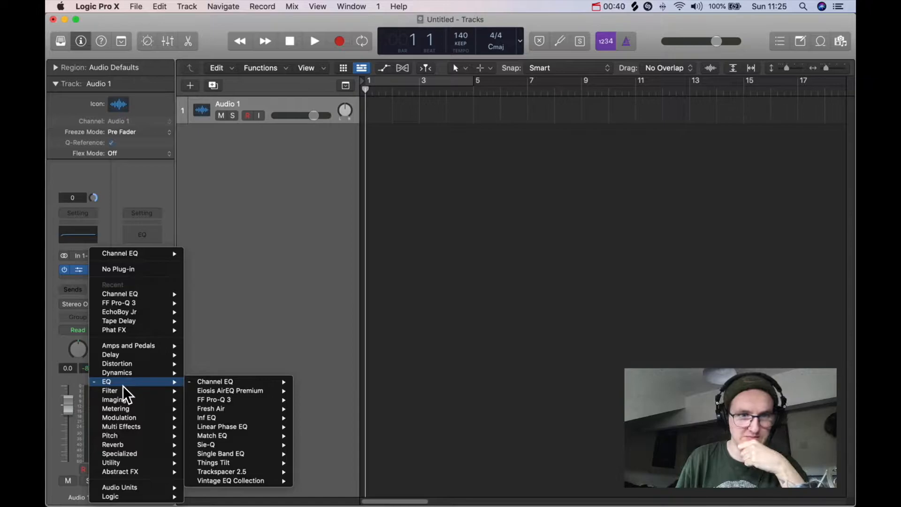
mouse_move(211, 383)
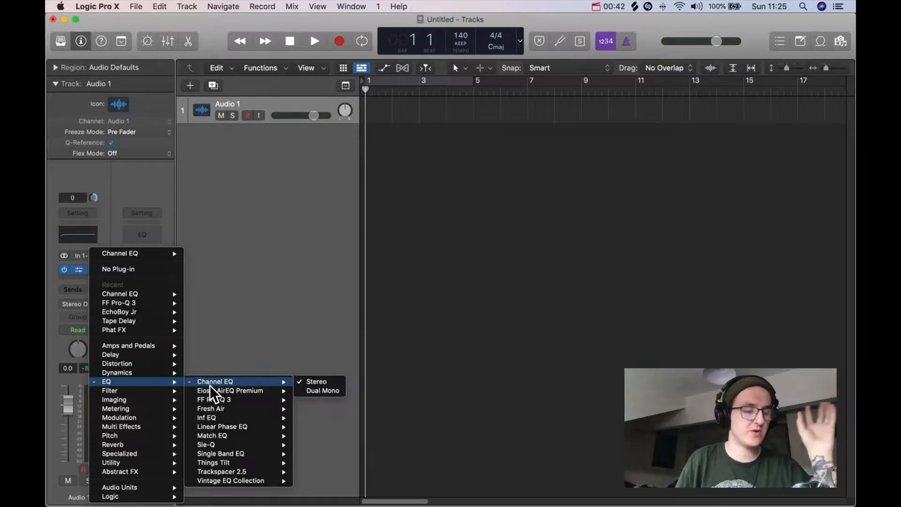
click(211, 383)
click(88, 239)
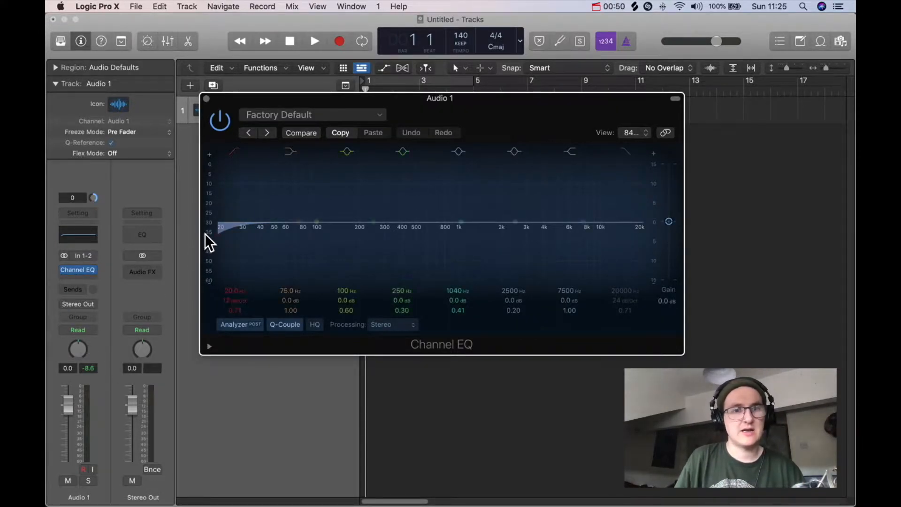
click(224, 235)
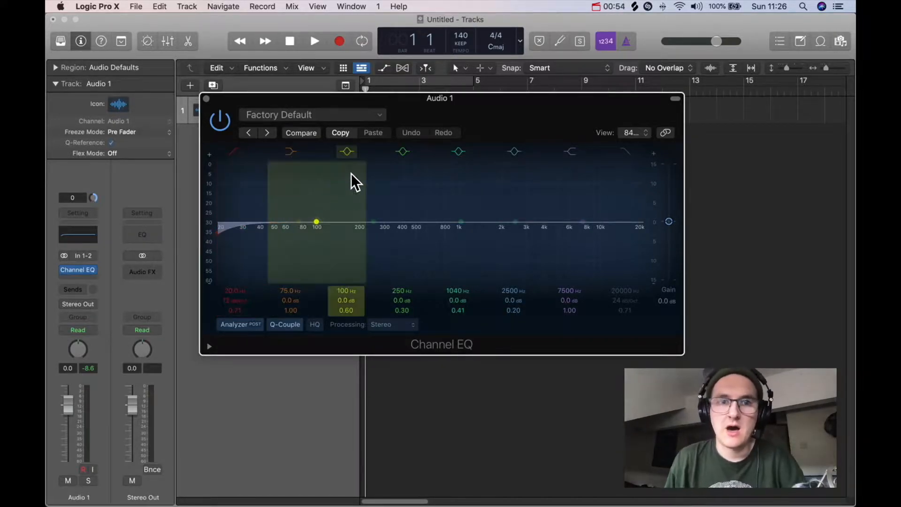
drag(467, 98, 489, 119)
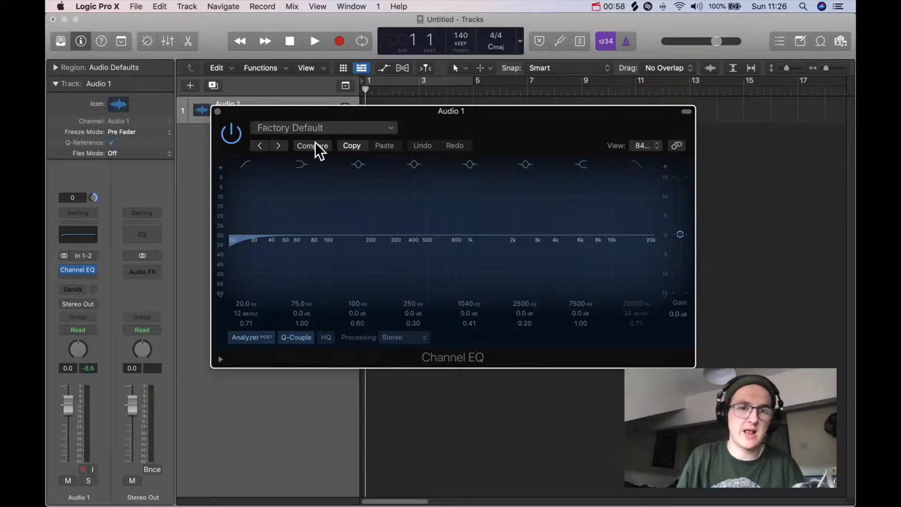
- Raise the Channel EQ low cut to about 129 Hz and move the fifth band to about 895 Hz at -0.3 dB
drag(244, 268, 277, 270)
mouse_move(471, 241)
mouse_down()
mouse_move(467, 199)
mouse_move(460, 247)
mouse_move(470, 235)
mouse_up()
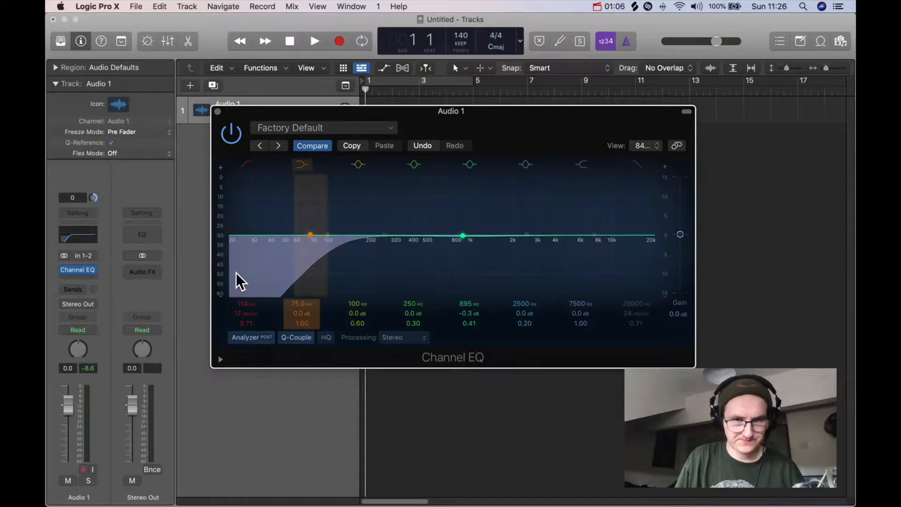
drag(306, 270, 304, 270)
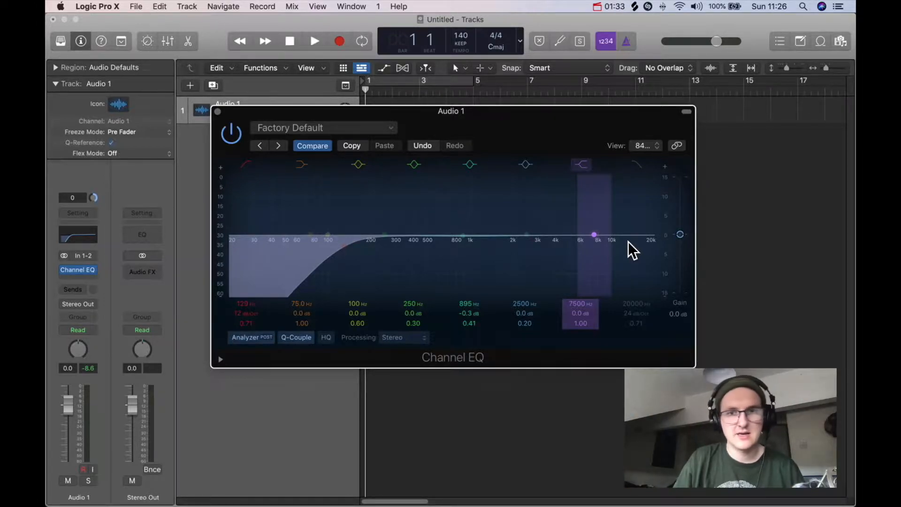
- Enable the Channel EQ high cut at about 7200 Hz and set the sixth band to about 1400 Hz at +1.1 dB
click(637, 166)
drag(641, 262, 576, 261)
mouse_move(526, 244)
mouse_down()
mouse_move(489, 282)
mouse_move(472, 282)
mouse_move(499, 264)
mouse_move(563, 269)
mouse_move(520, 267)
mouse_move(521, 236)
mouse_up()
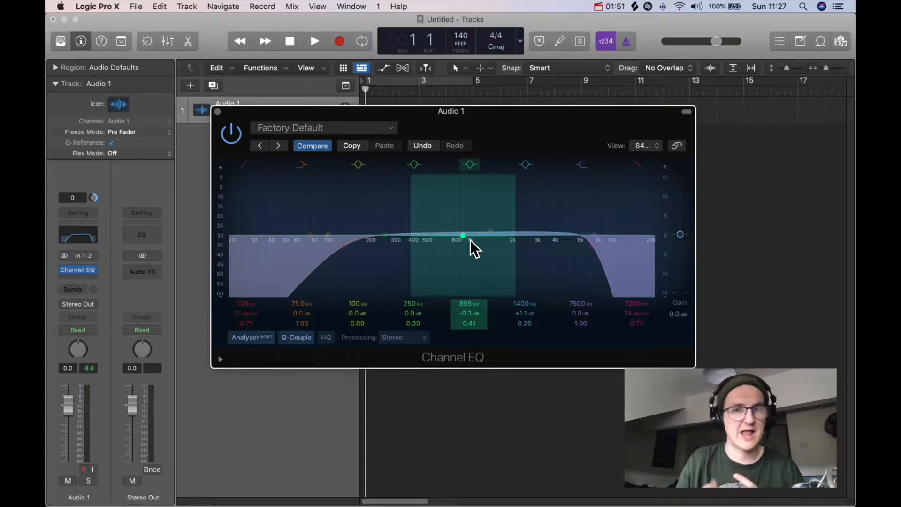
- Set the high cut to 4740 Hz, fifth band to 625 Hz, -0.2 dB, Q 3.20, sixth to 2280 Hz, +1.9 dB, Q 1.20; close the EQ
drag(478, 235, 478, 236)
mouse_move(624, 265)
mouse_down()
mouse_move(445, 260)
mouse_move(629, 272)
mouse_up()
drag(460, 250, 517, 232)
scroll(469, 266, up, 10)
scroll(515, 212, up, 5)
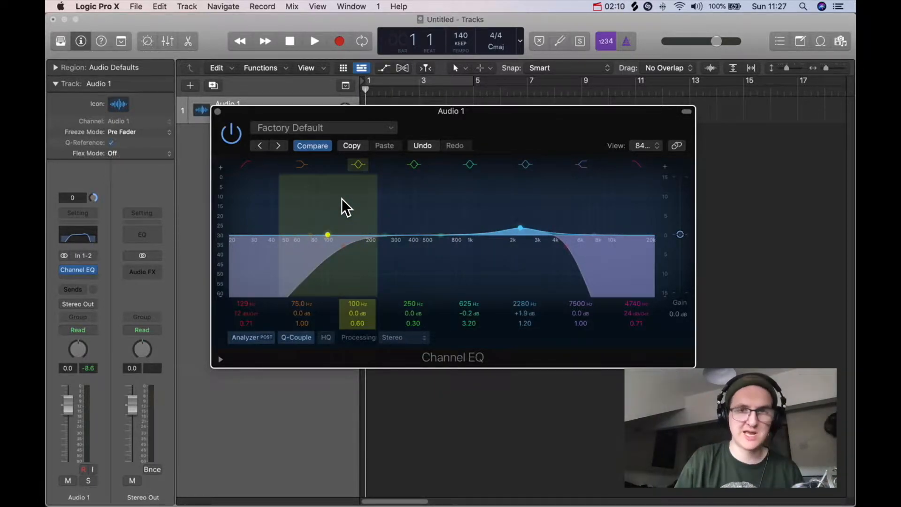
click(237, 129)
click(217, 111)
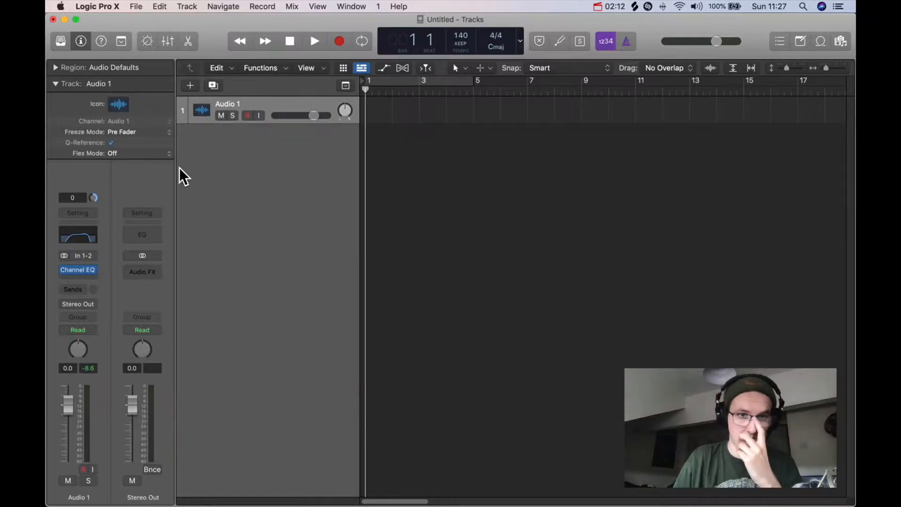
- Replace the Channel EQ on Audio 1 with the Compressor and move its window so all controls fit on screen
click(94, 270)
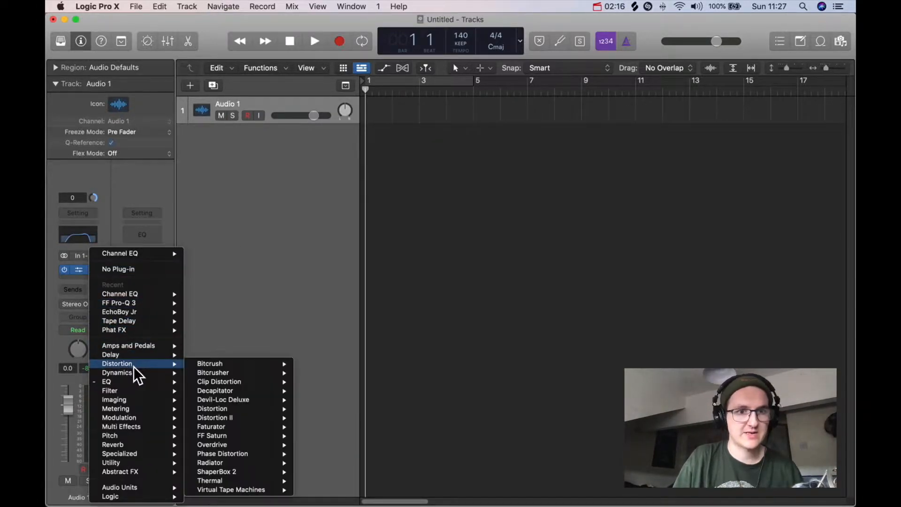
mouse_move(134, 374)
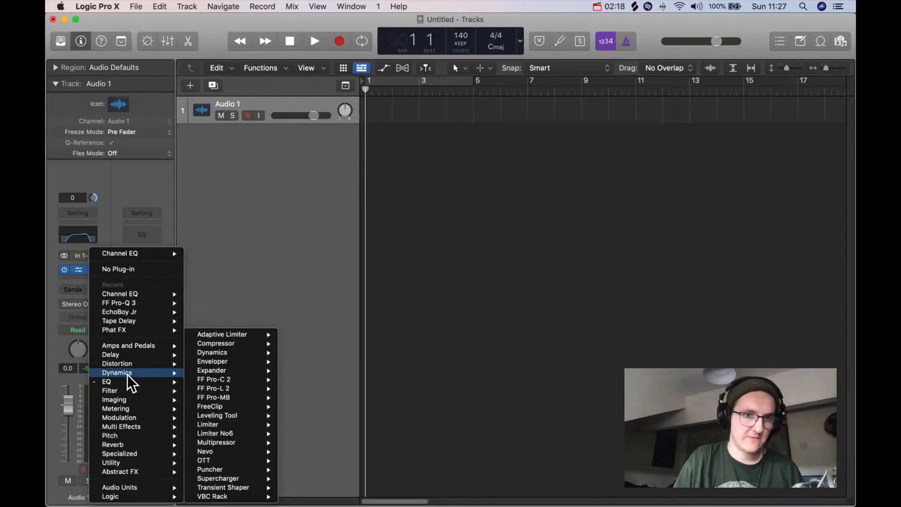
click(291, 349)
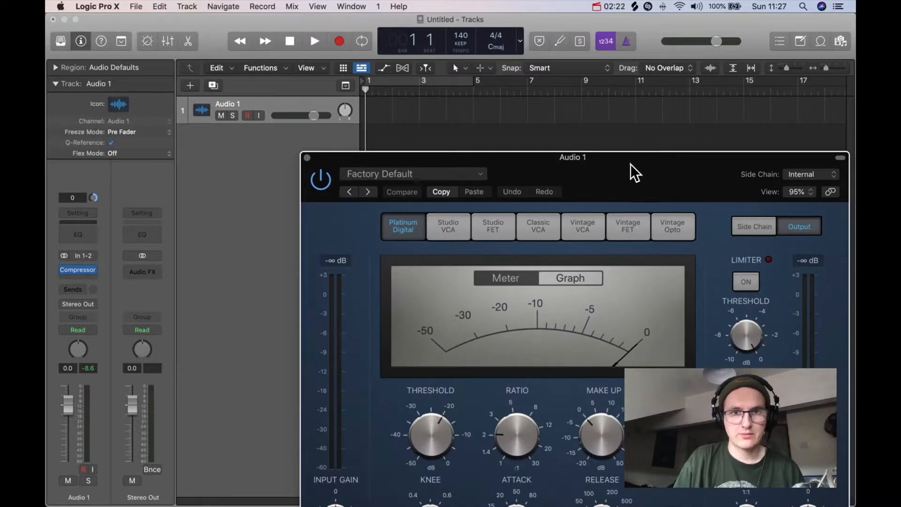
drag(631, 172, 488, 72)
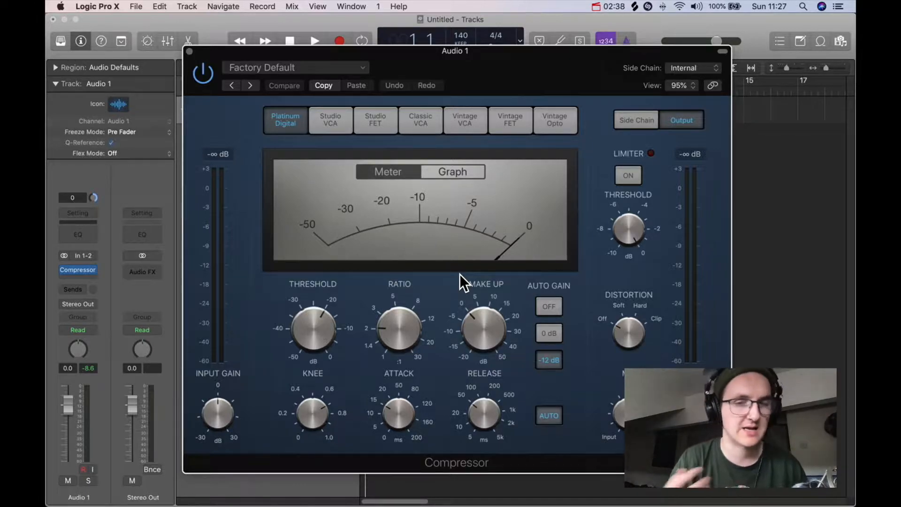
- Switch the Compressor's display from Meter to Graph and close the plug-in window
mouse_move(495, 315)
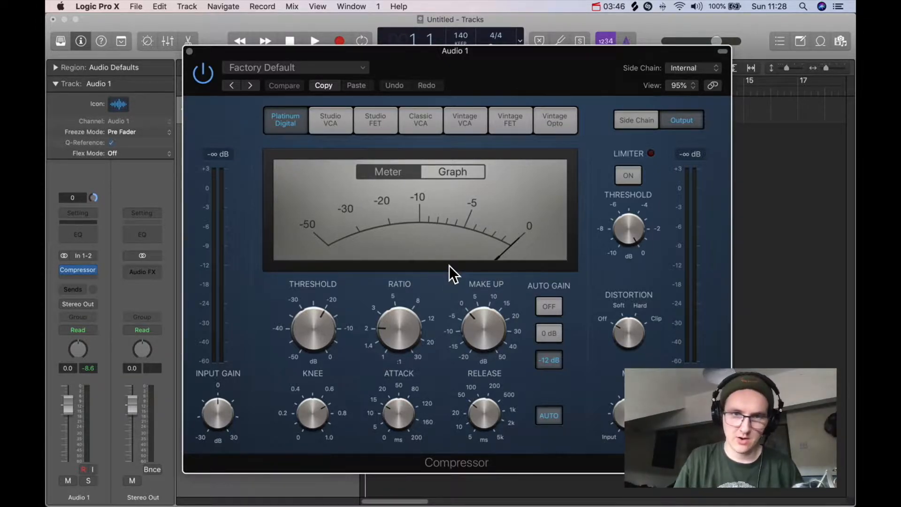
mouse_move(365, 287)
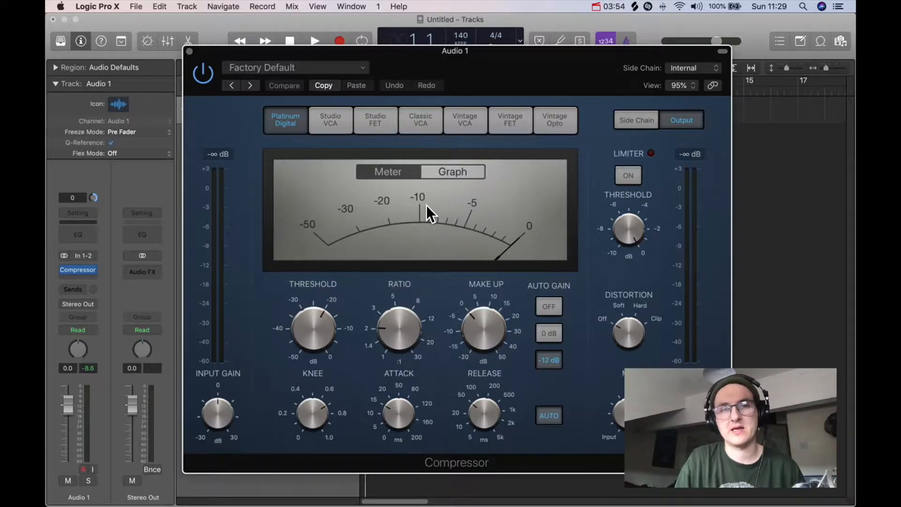
mouse_move(448, 75)
mouse_down()
mouse_move(457, 59)
mouse_move(459, 71)
mouse_up()
click(432, 164)
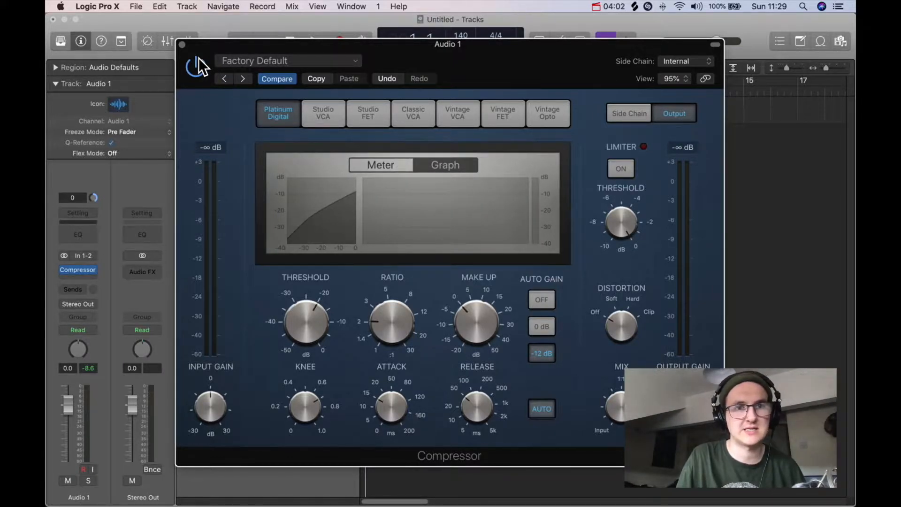
click(182, 44)
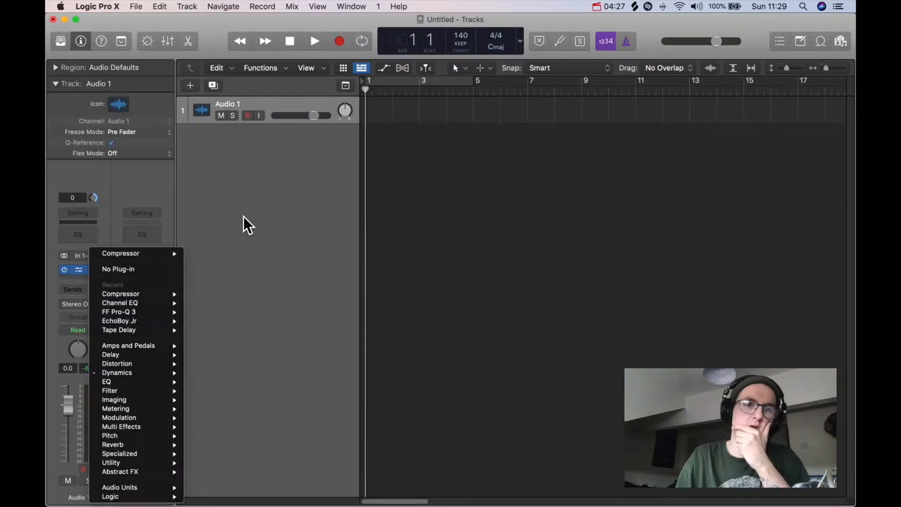
- Replace the Compressor on Audio 1 with the stereo Adaptive Limiter
click(239, 261)
click(92, 268)
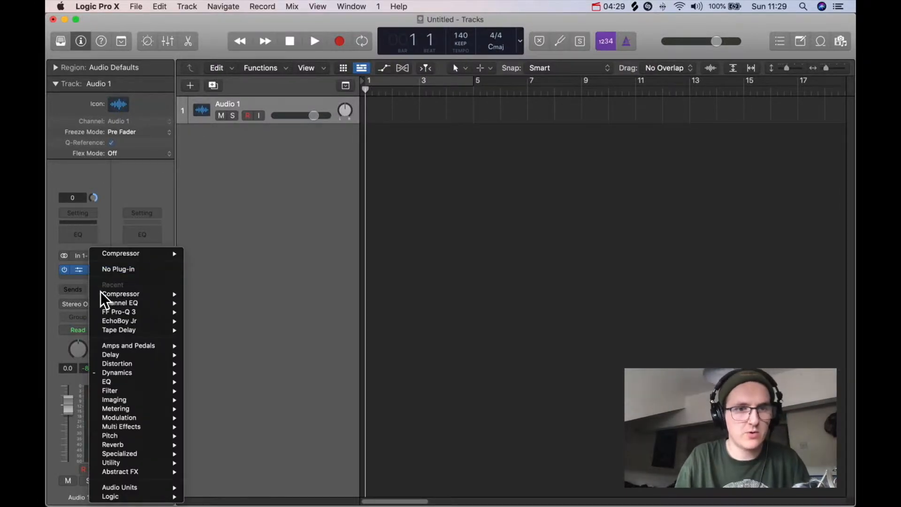
mouse_move(134, 376)
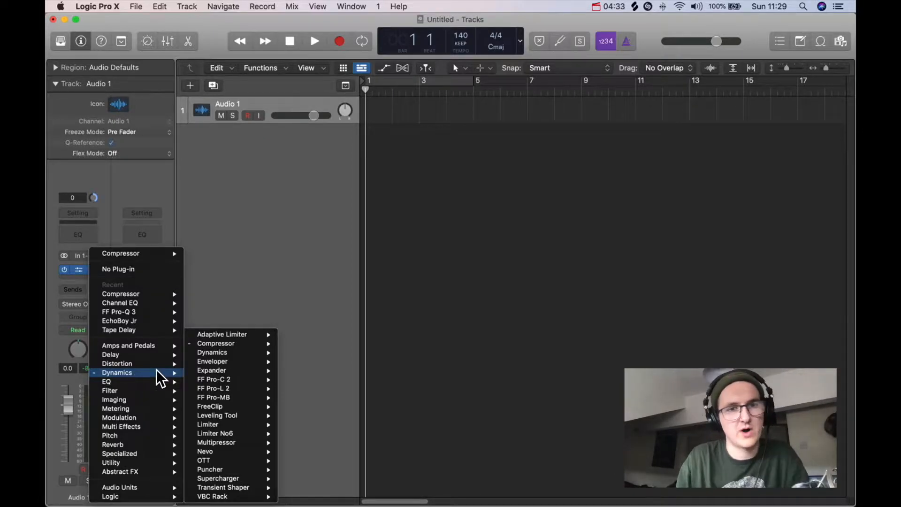
mouse_move(249, 332)
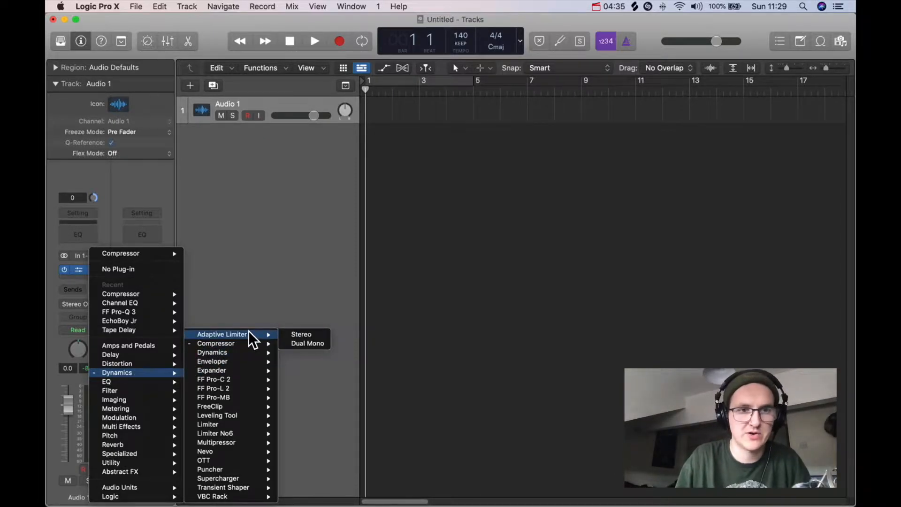
click(286, 334)
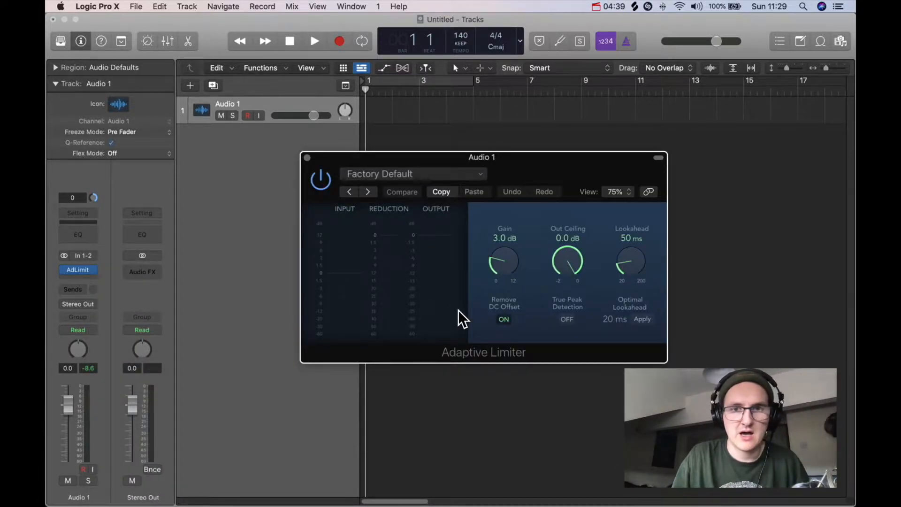
- Set the Adaptive Limiter's Out Ceiling to -0.1 dB and Gain to 5.0 dB, and close the plug-in window
drag(522, 257, 511, 274)
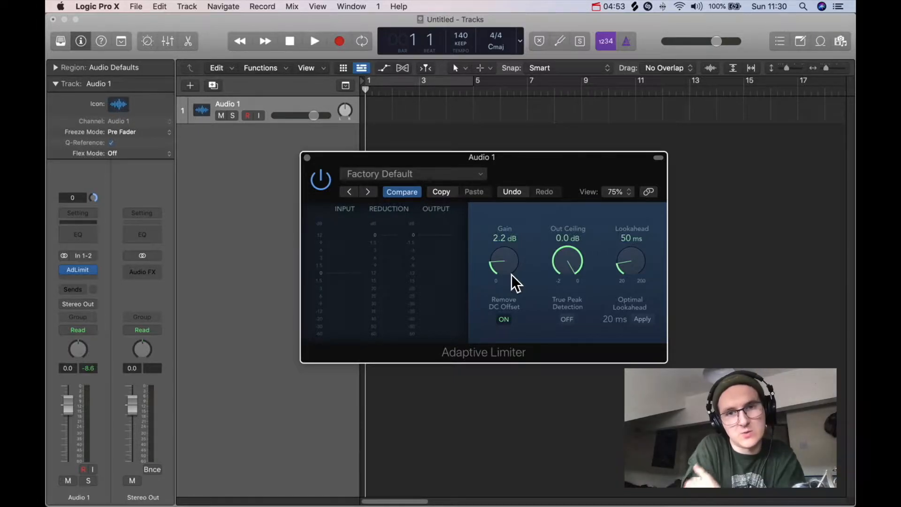
mouse_move(574, 265)
mouse_down()
mouse_move(568, 286)
mouse_move(576, 269)
mouse_up()
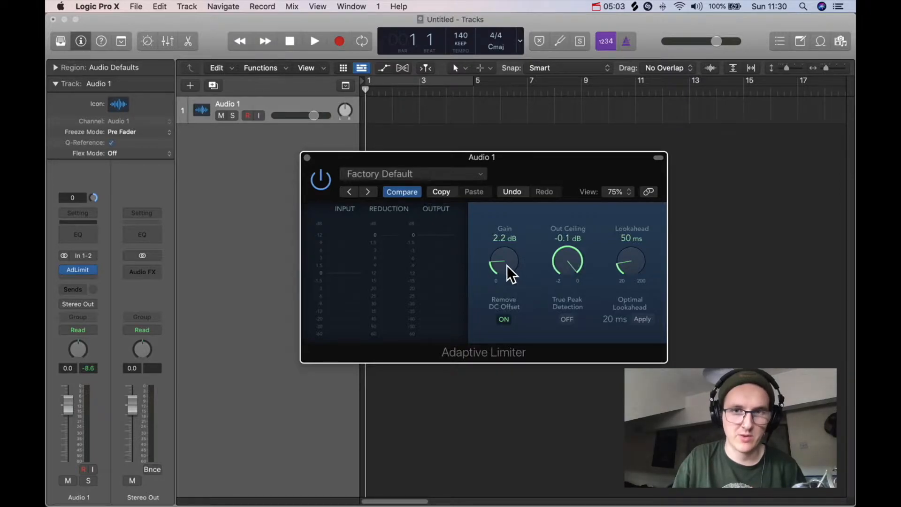
drag(504, 270, 503, 227)
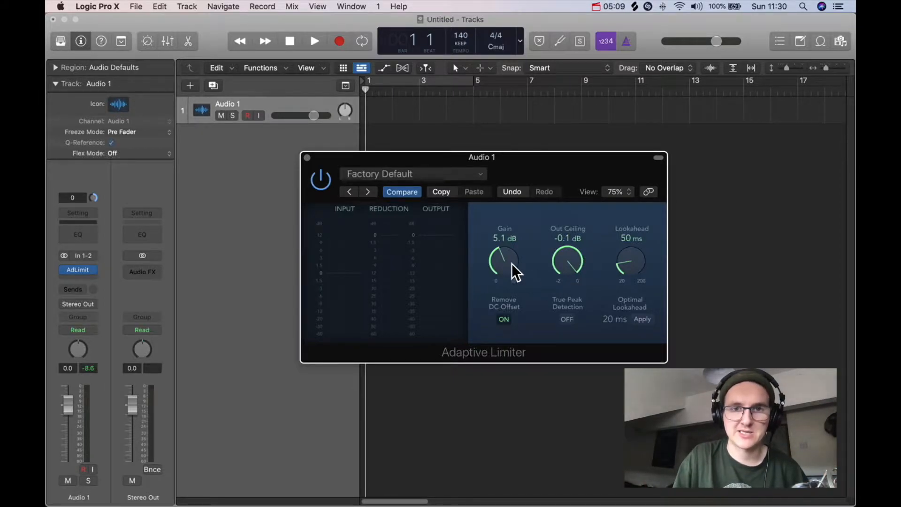
drag(512, 244, 479, 269)
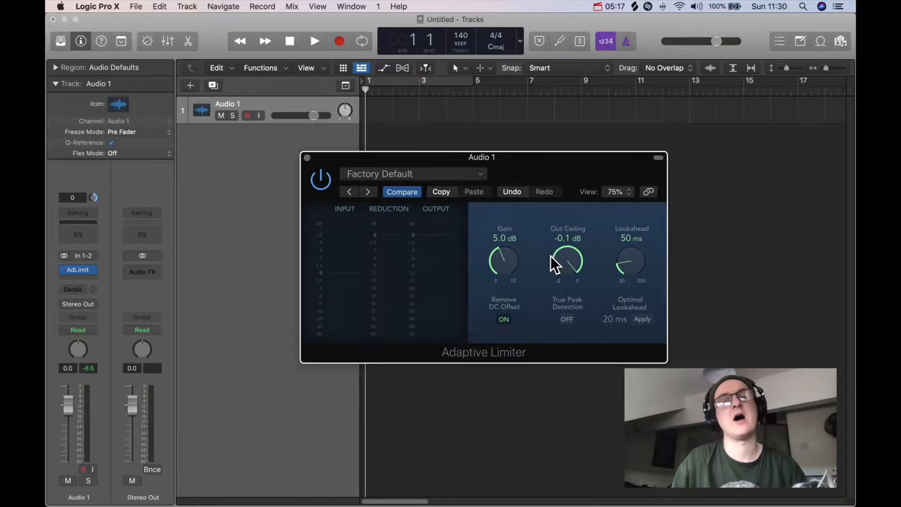
click(307, 158)
click(96, 270)
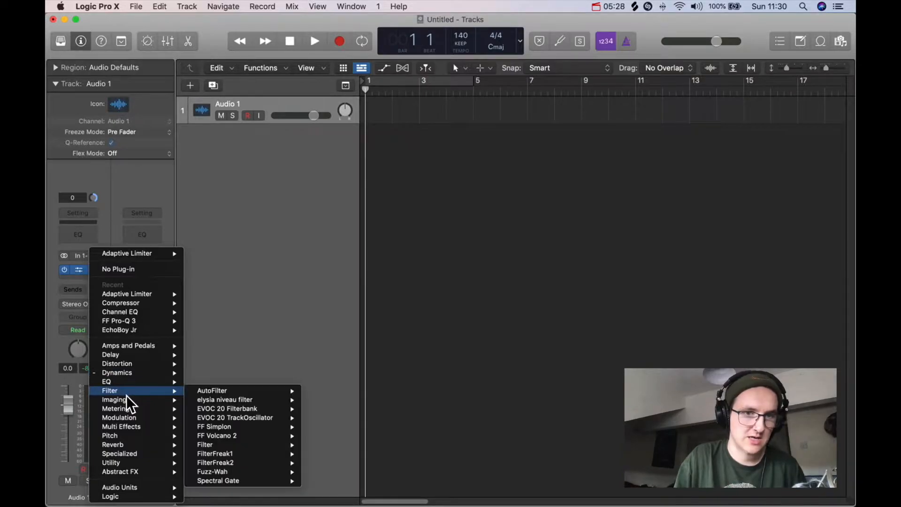
mouse_move(130, 400)
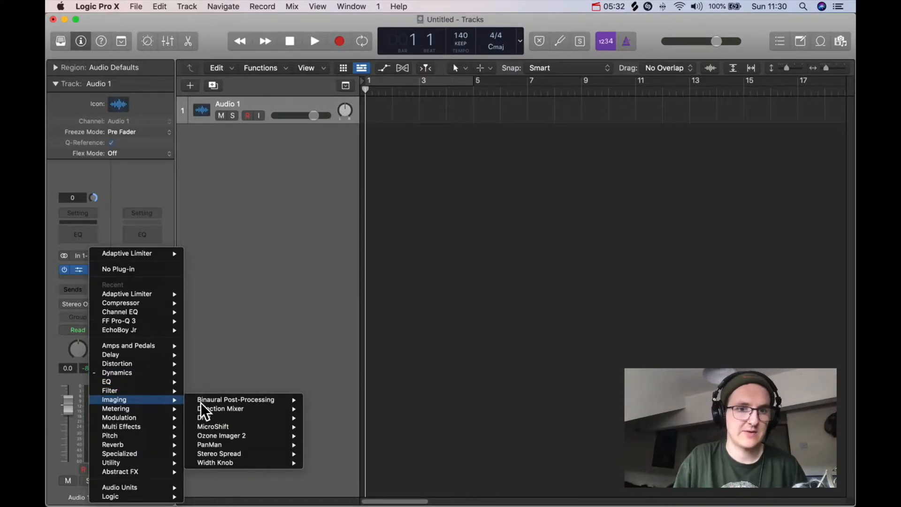
click(244, 239)
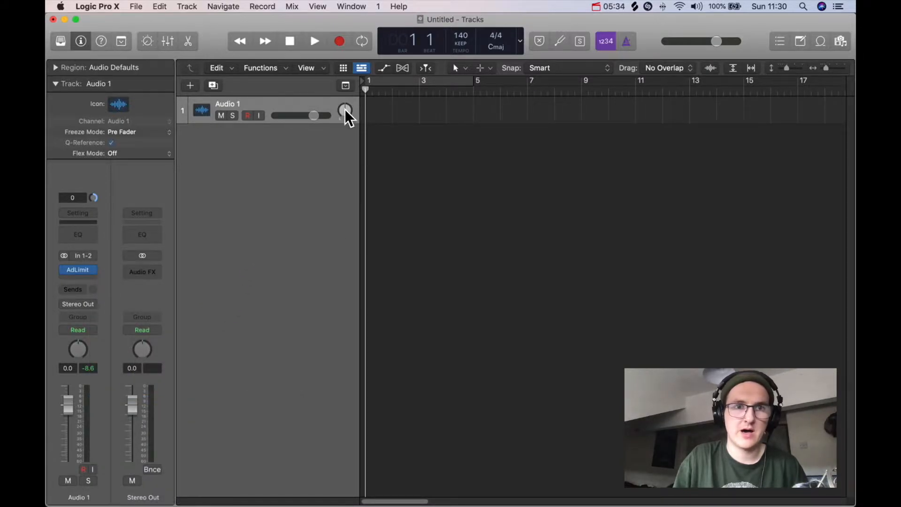
- Pan the Audio 1 track slightly to the left, to -2
mouse_move(349, 111)
mouse_down()
mouse_move(347, 146)
mouse_move(348, 89)
mouse_move(347, 114)
mouse_up()
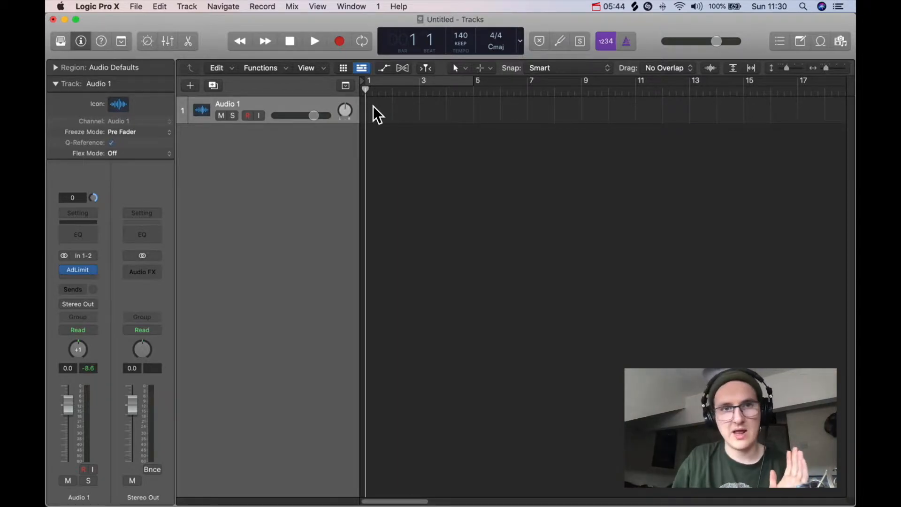
mouse_move(346, 111)
mouse_down()
mouse_move(346, 141)
mouse_move(343, 111)
mouse_up()
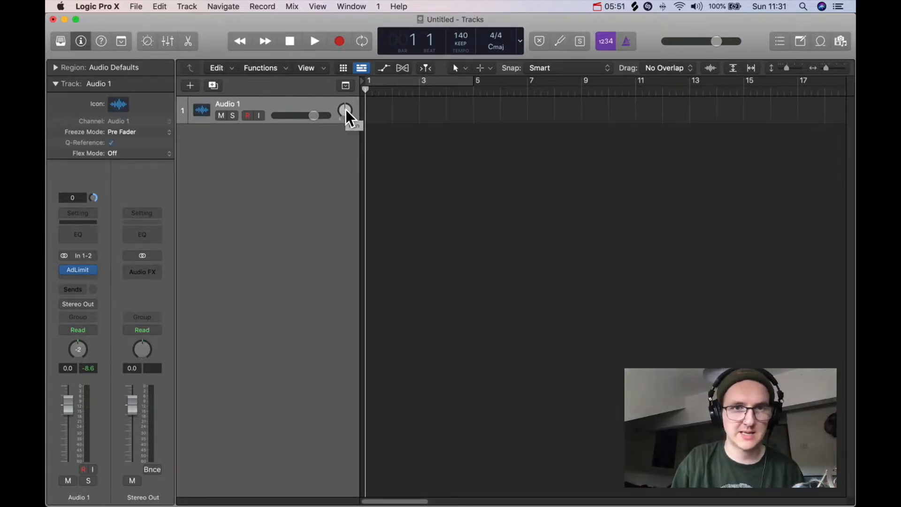
- Replace the Adaptive Limiter on Audio 1 with the Stereo Spread imaging plug-in and reposition its window
click(95, 270)
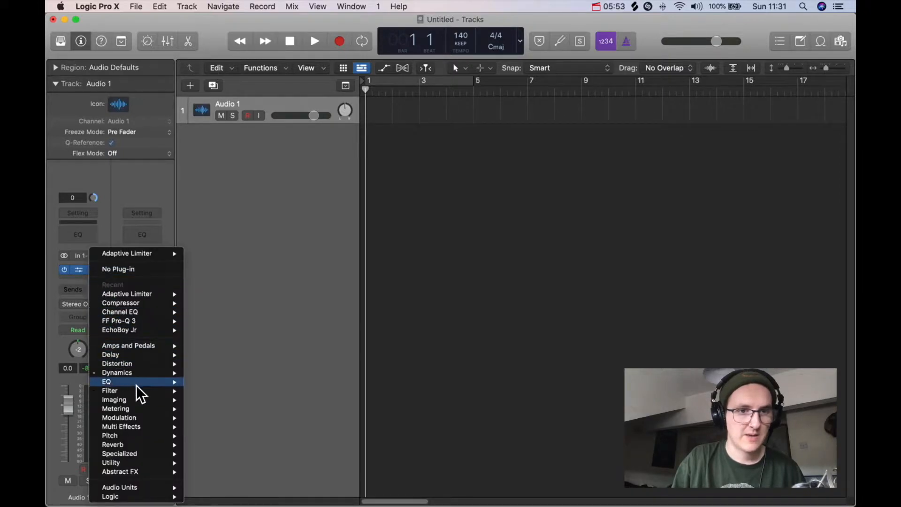
mouse_move(142, 399)
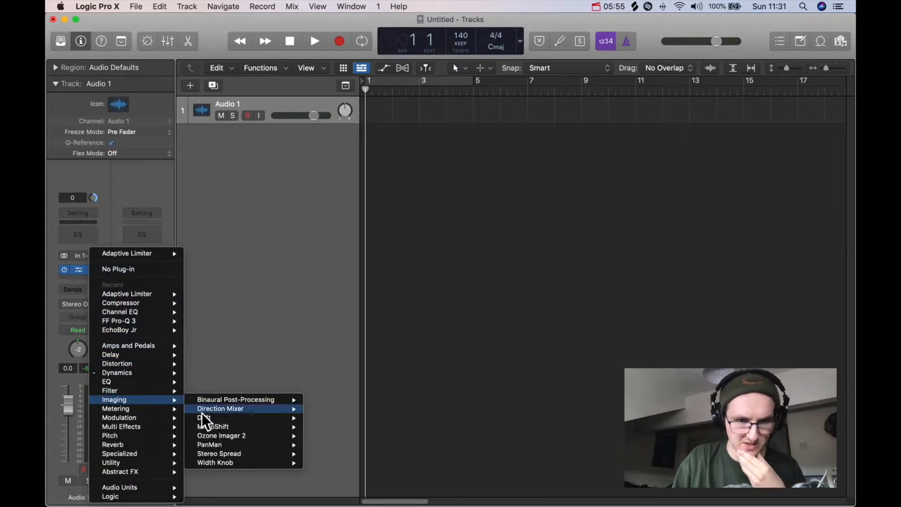
mouse_move(263, 454)
click(313, 452)
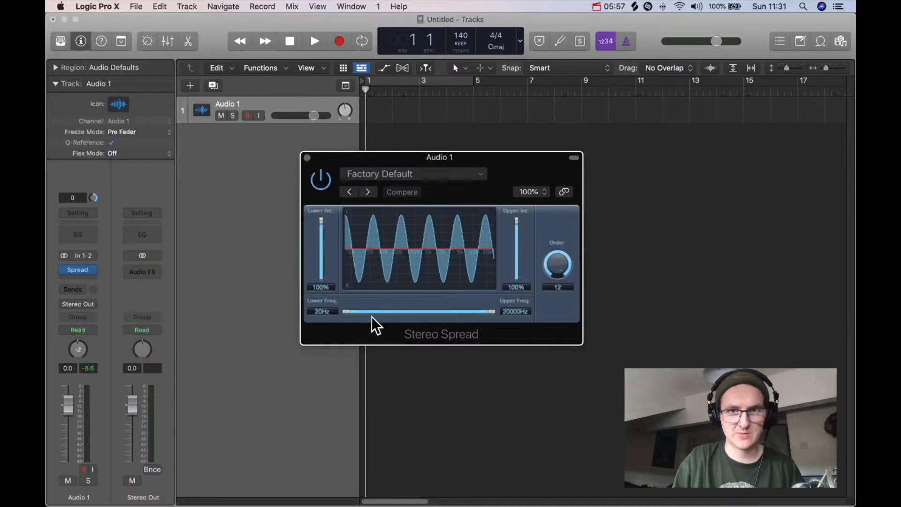
drag(485, 164, 453, 143)
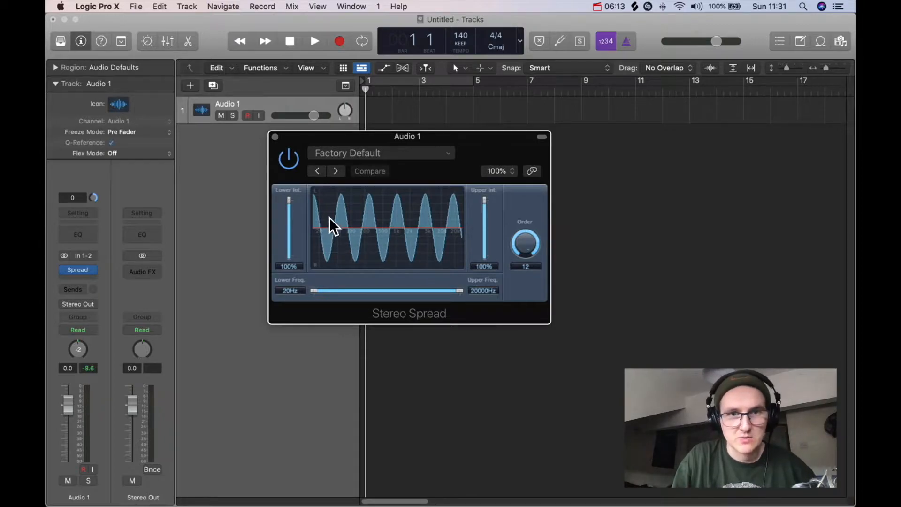
- Set Stereo Spread's Lower Int. to 20%, Upper Int. to 46% and Lower Freq. to 2900 Hz, and close its window
drag(289, 199, 292, 219)
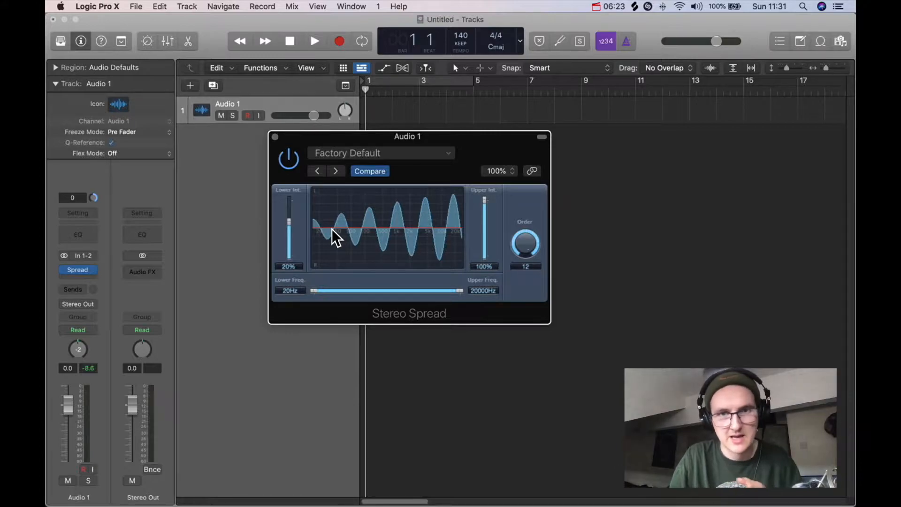
mouse_move(485, 199)
mouse_down()
mouse_move(482, 234)
mouse_move(484, 192)
mouse_up()
drag(316, 291, 410, 284)
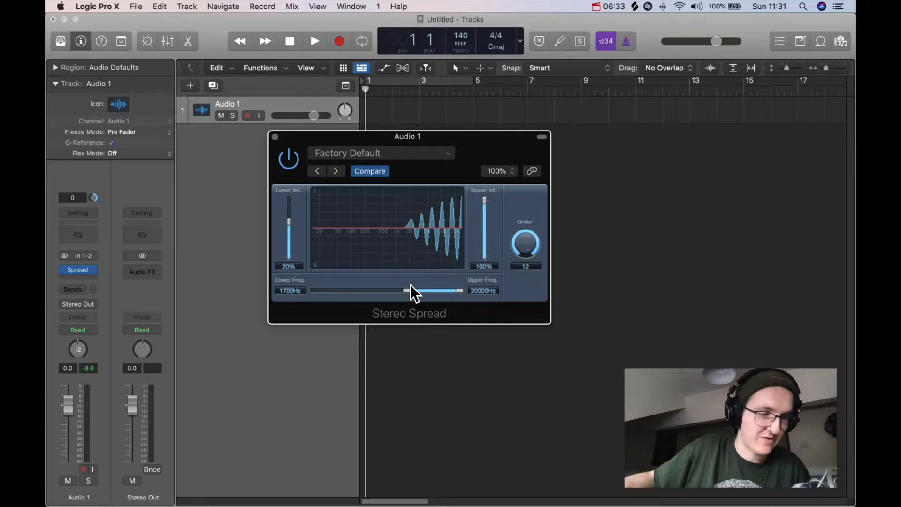
drag(410, 284, 413, 290)
drag(489, 199, 485, 215)
drag(416, 292, 419, 285)
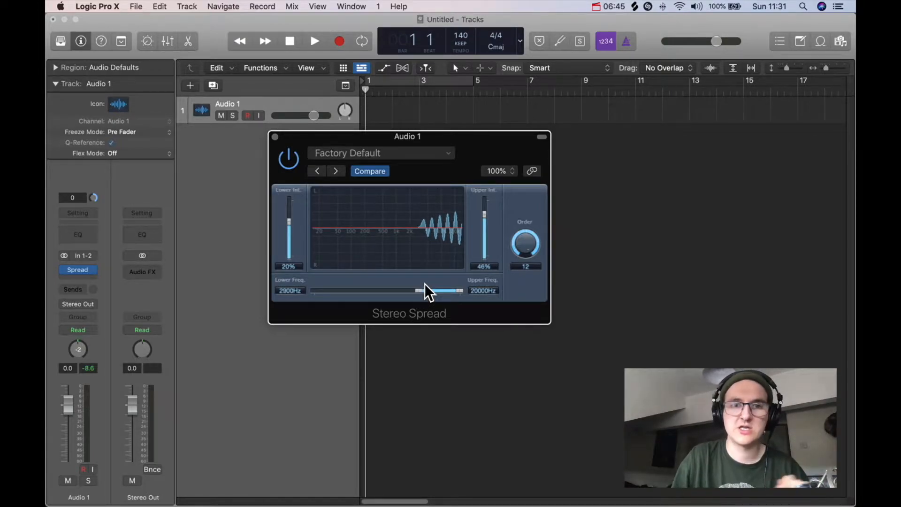
click(276, 137)
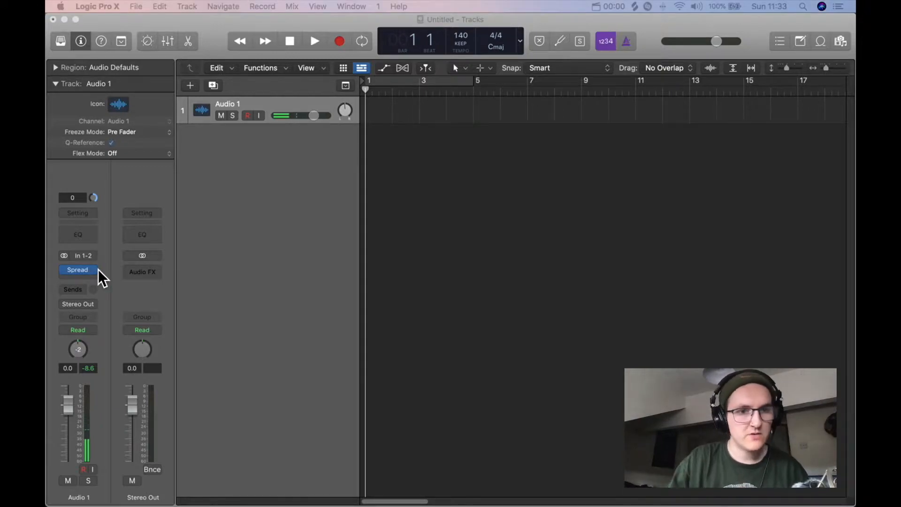
- Nudge the Audio 1 track's pan slightly and reset it to centre
drag(345, 110, 345, 111)
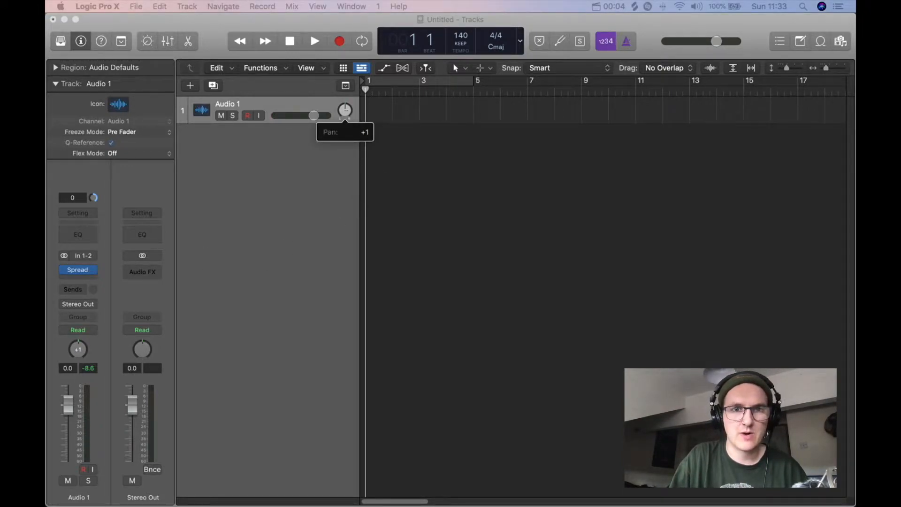
drag(345, 110, 347, 108)
alt+click(346, 109)
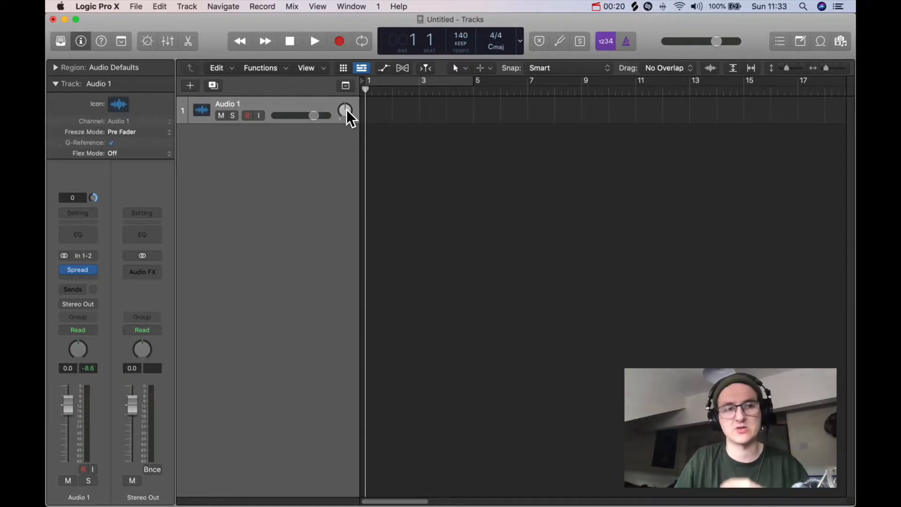
- Replace Stereo Spread on Audio 1 with the stereo Echo delay and leave its Note value at 1/8
click(94, 269)
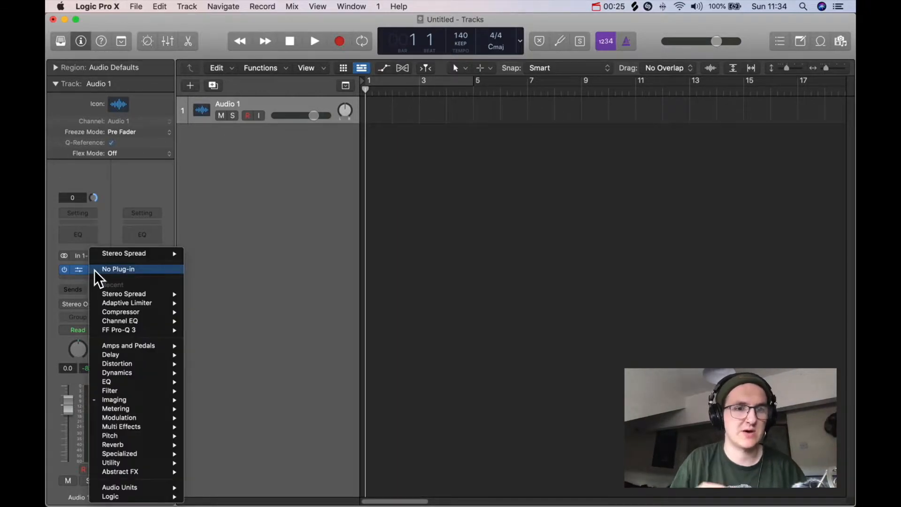
mouse_move(101, 389)
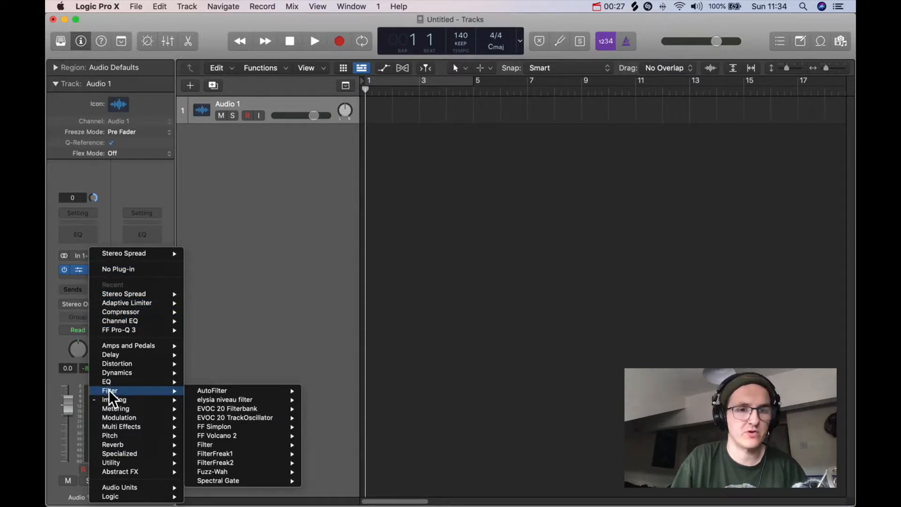
mouse_move(131, 354)
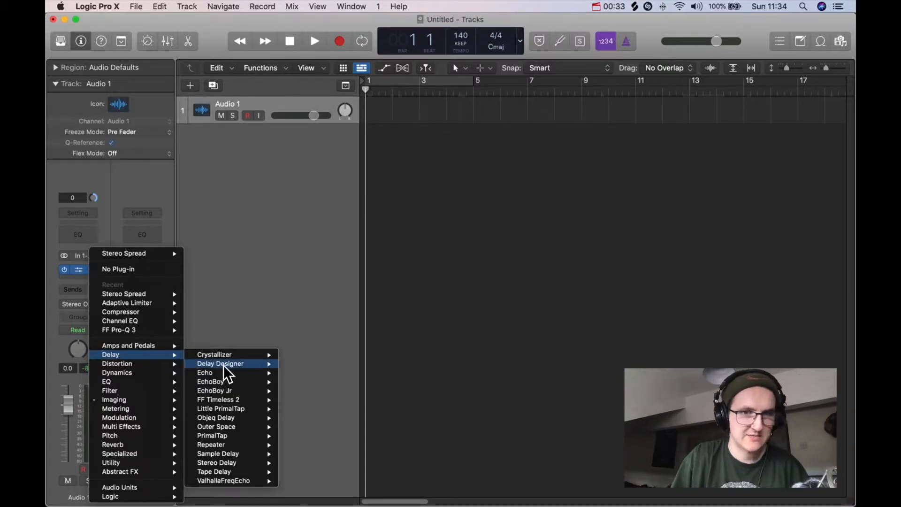
mouse_move(229, 376)
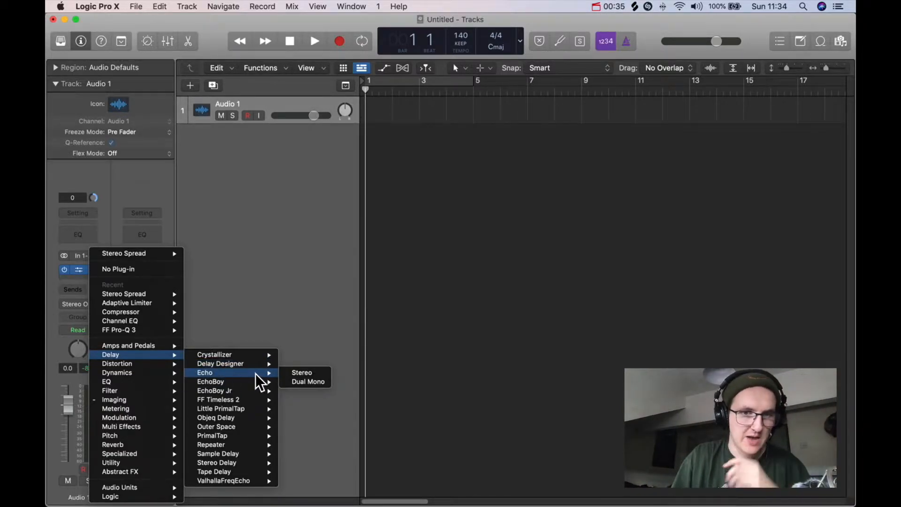
click(286, 372)
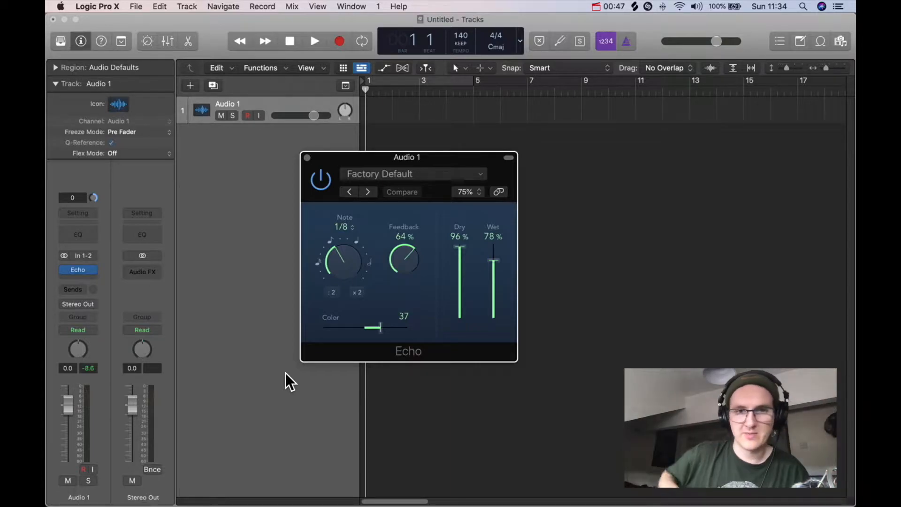
drag(338, 264, 338, 271)
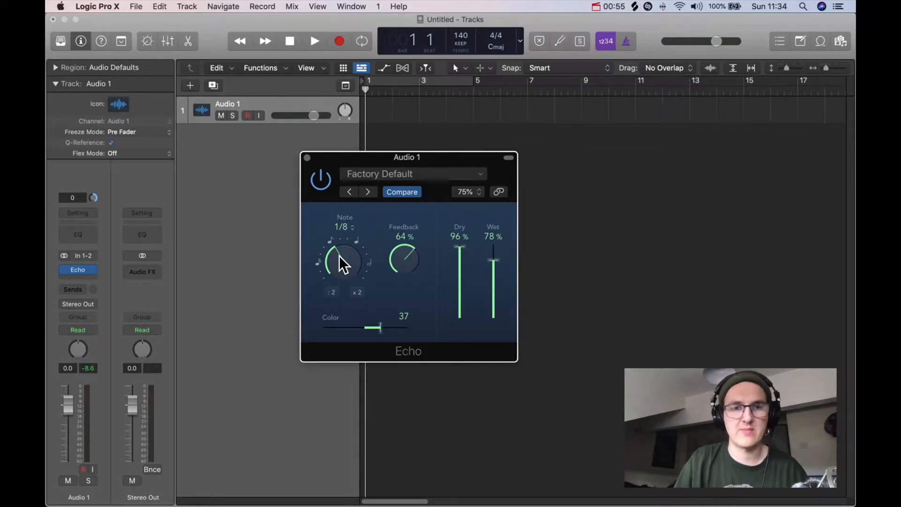
drag(337, 256, 337, 256)
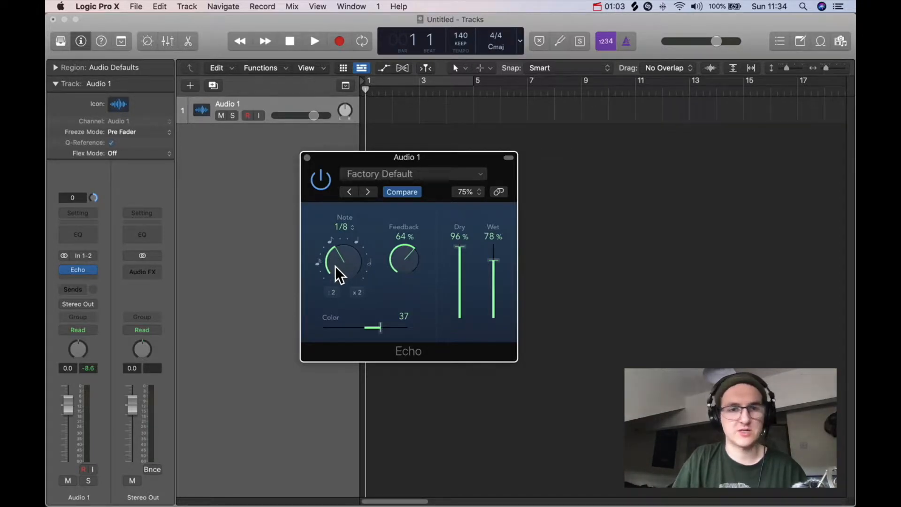
- Bring the SC_ICD_105_foley_bag sample onto the audio track at bar 1 and play it with the Echo bypassed
mouse_move(606, 504)
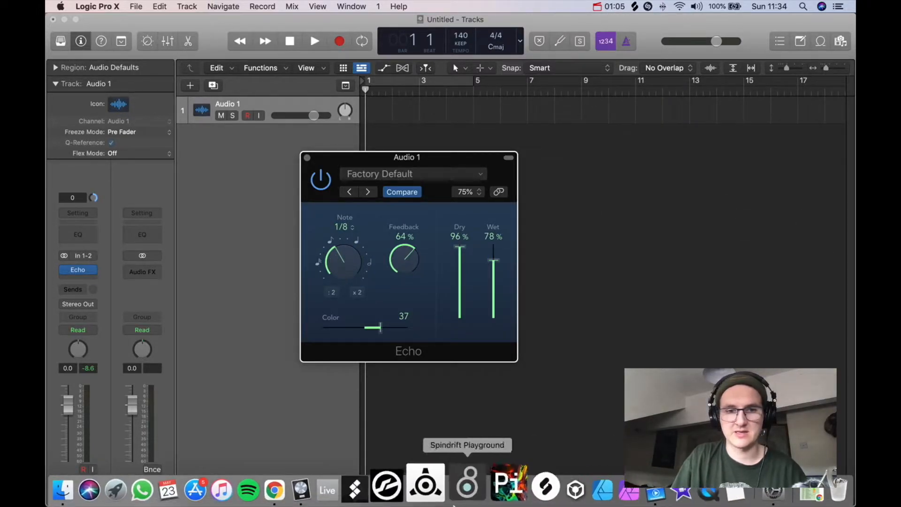
click(521, 498)
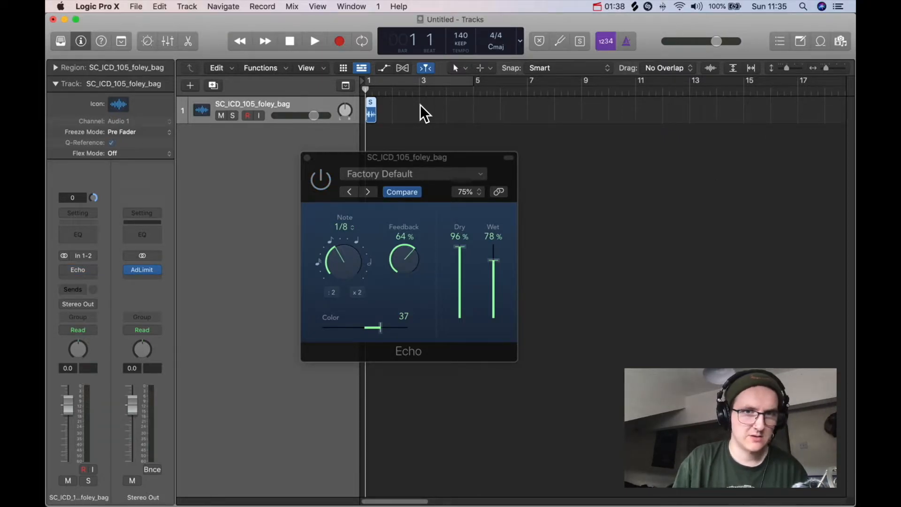
key(space)
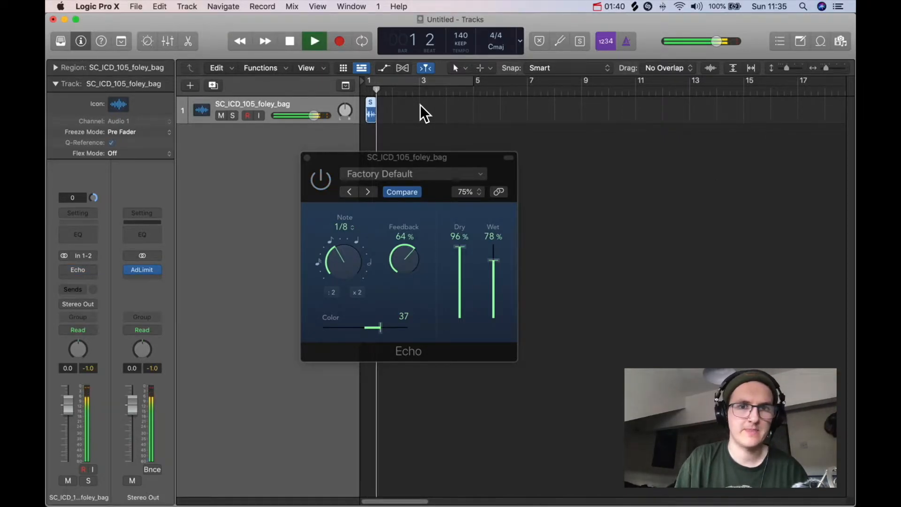
key(space)
- Enable the Echo, raise its Feedback to 84%, and play the foley sample from the start
click(326, 182)
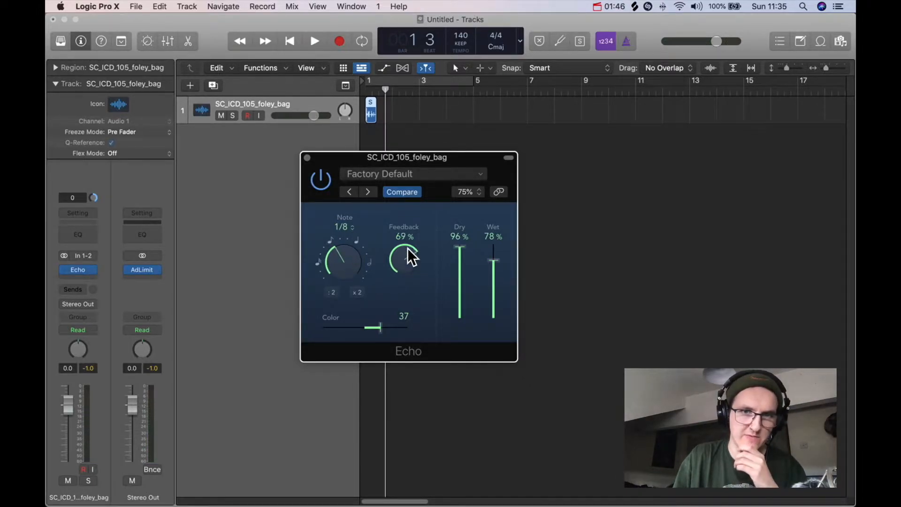
drag(407, 213, 406, 224)
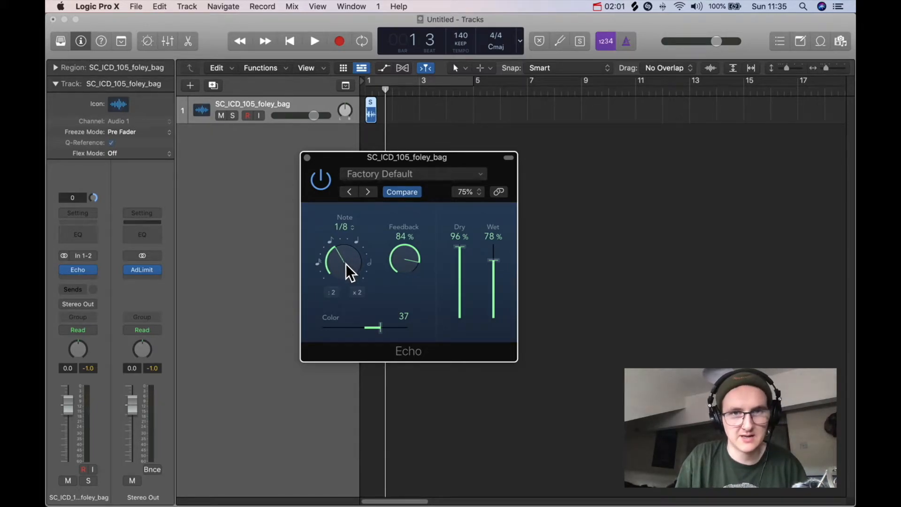
click(291, 45)
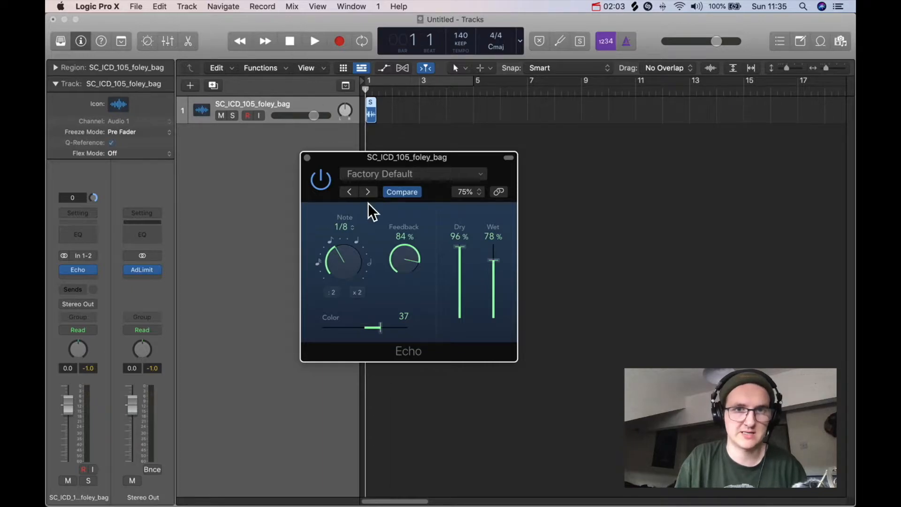
key(space)
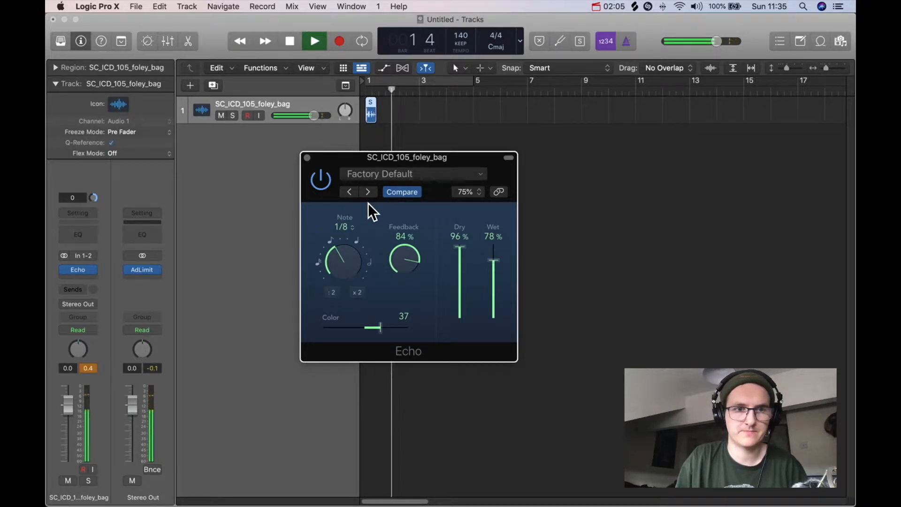
key(space)
- Lower the Echo's Wet level to 38% and play the sample from the start to hear it
drag(494, 266, 492, 290)
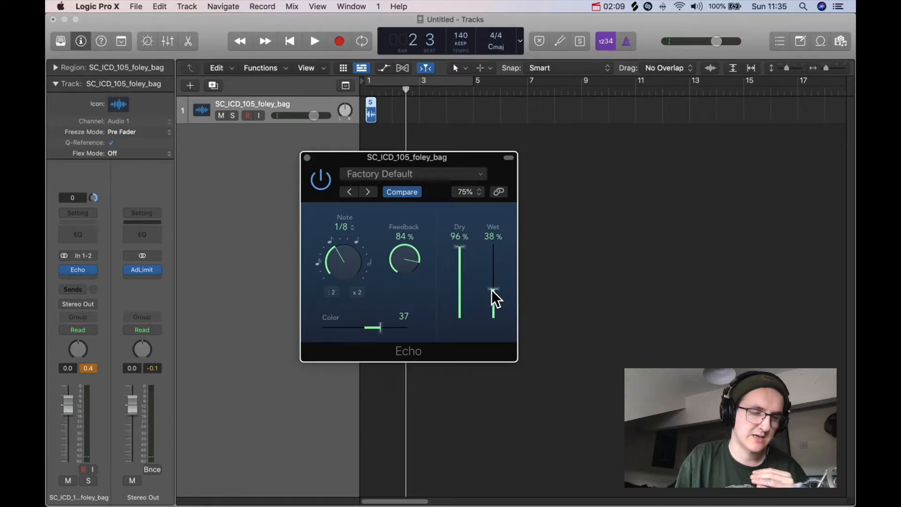
key(space)
key(space)
click(288, 42)
key(space)
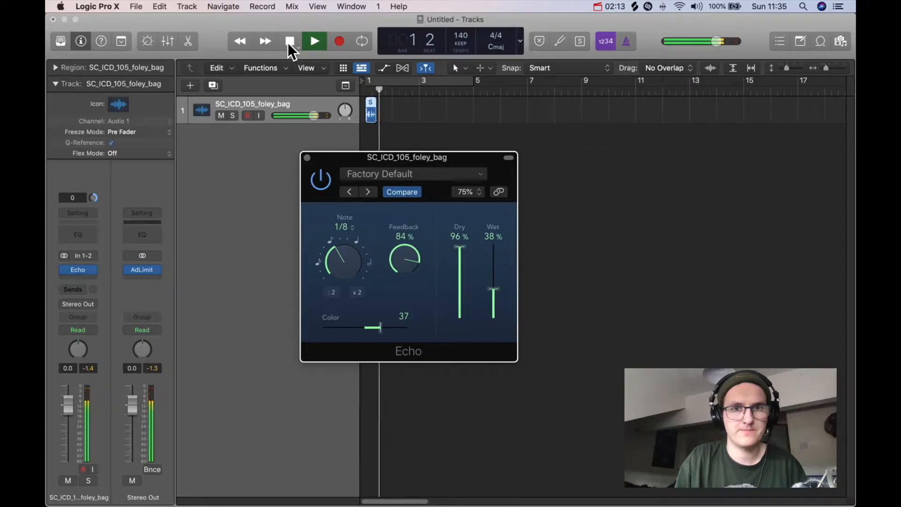
- Set the Echo's Note value to 1/16 and Feedback to 71%, playing the sample between adjustments
drag(404, 250, 412, 321)
key(space)
click(291, 40)
drag(328, 222, 337, 287)
key(space)
key(space)
drag(405, 256, 409, 213)
key(space)
click(292, 41)
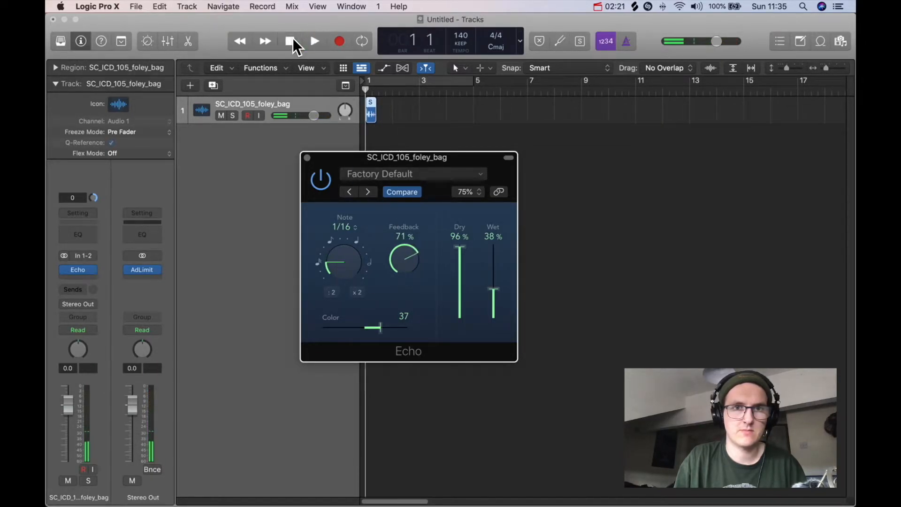
- Cycle playback over bars 1 to 3 and raise the Echo's Feedback to 94% while the loop plays
key(space)
drag(418, 81, 363, 87)
key(space)
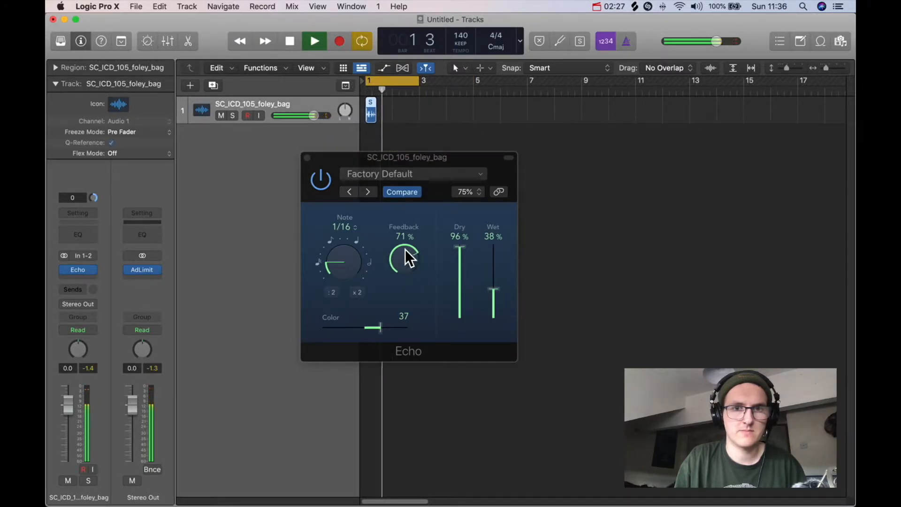
drag(404, 251, 402, 211)
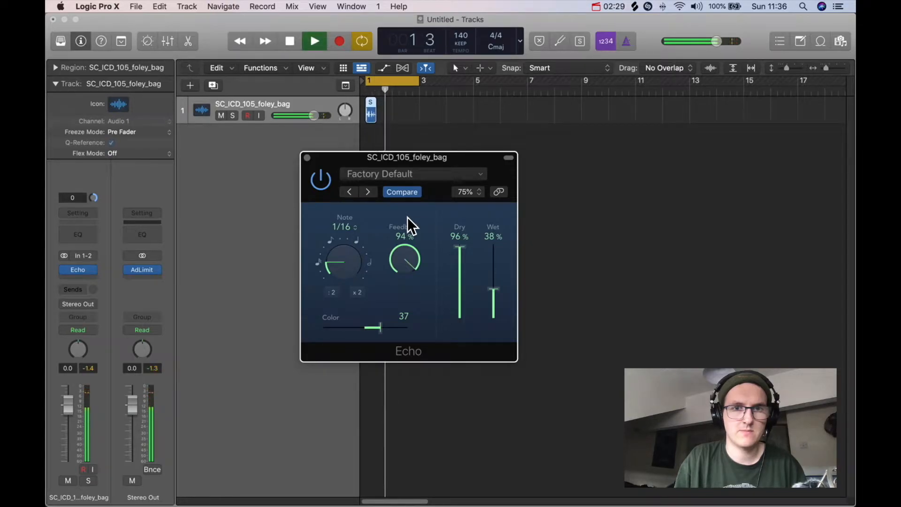
key(space)
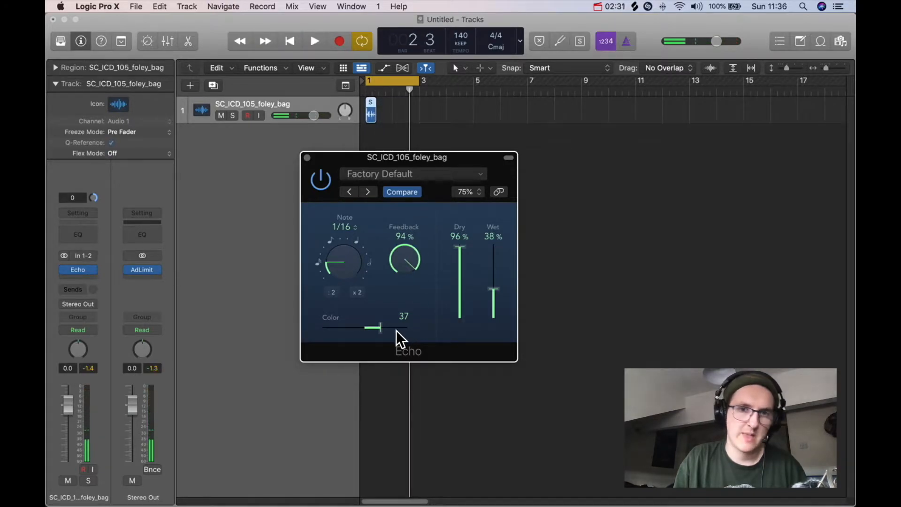
- Try the Echo's Color at -21 and at 91, and play the loop to hear the brighter setting
drag(378, 328, 353, 328)
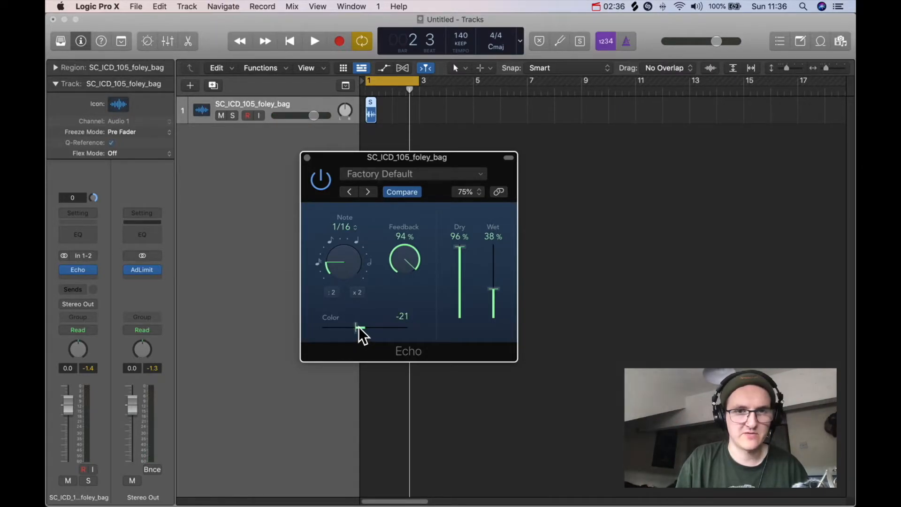
drag(359, 326, 402, 330)
key(space)
key(space)
key(space)
key(space)
key(space)
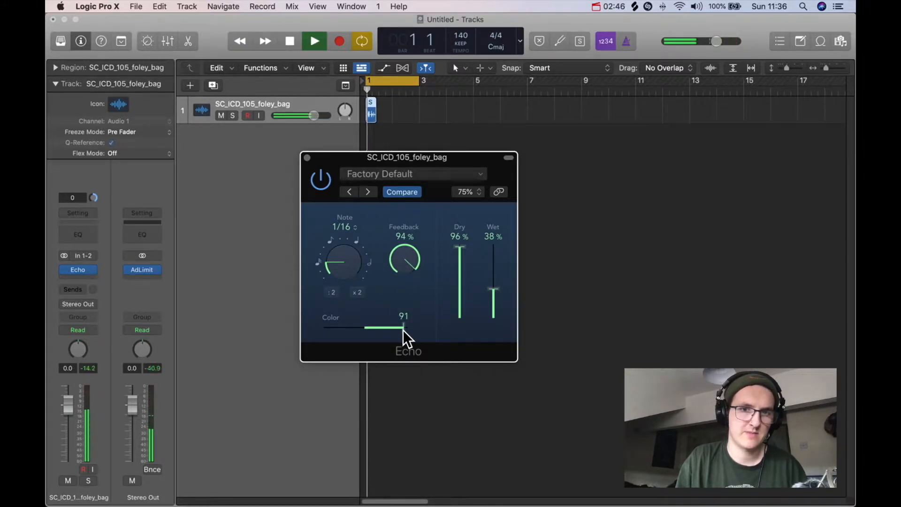
key(space)
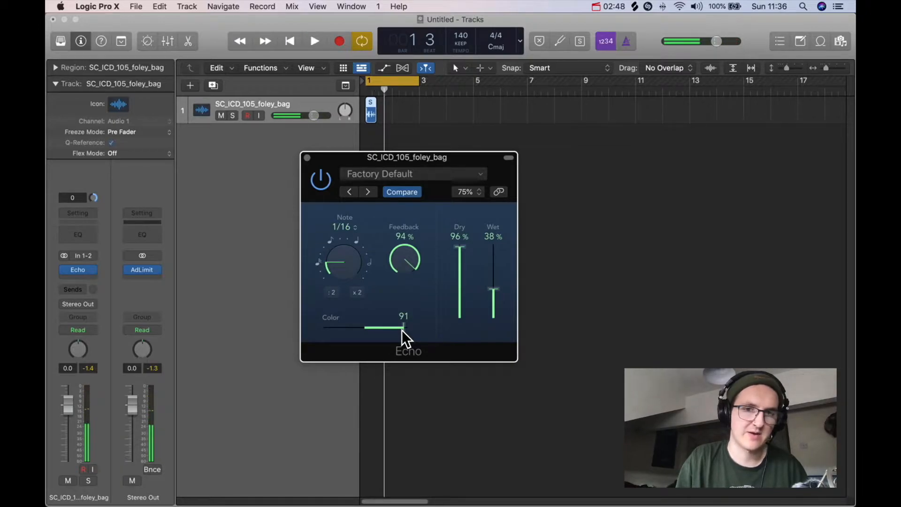
- Set the Echo's Color to -85 and play the loop
drag(402, 330, 332, 324)
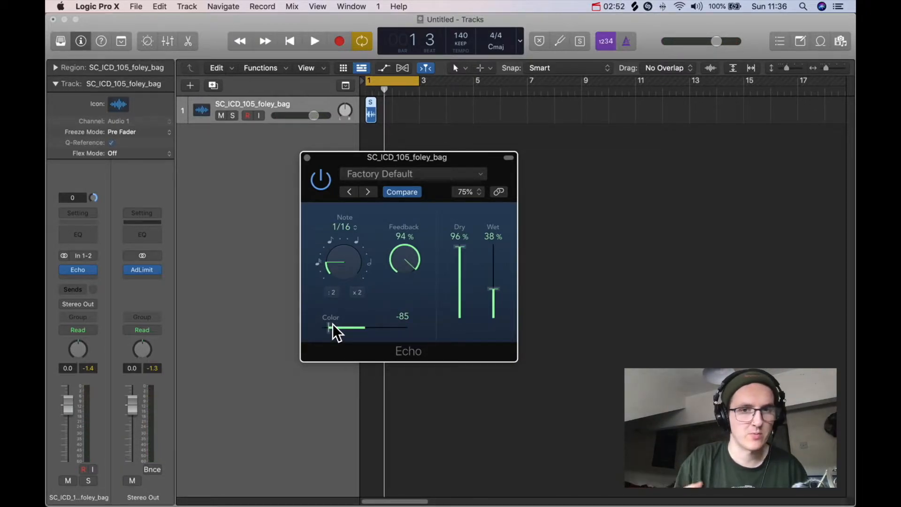
key(space)
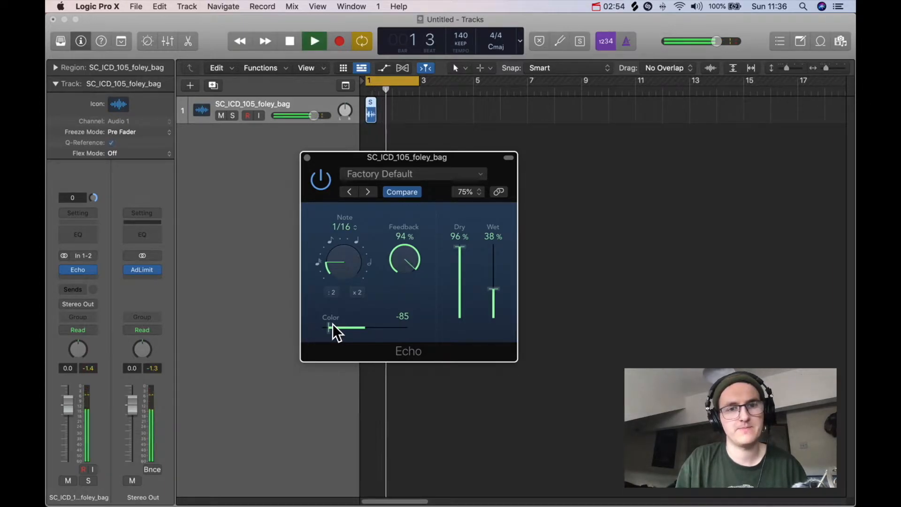
- Set the Echo's Color to -35, play the loop to hear it, and close the plug-in window
key(space)
drag(331, 327, 351, 330)
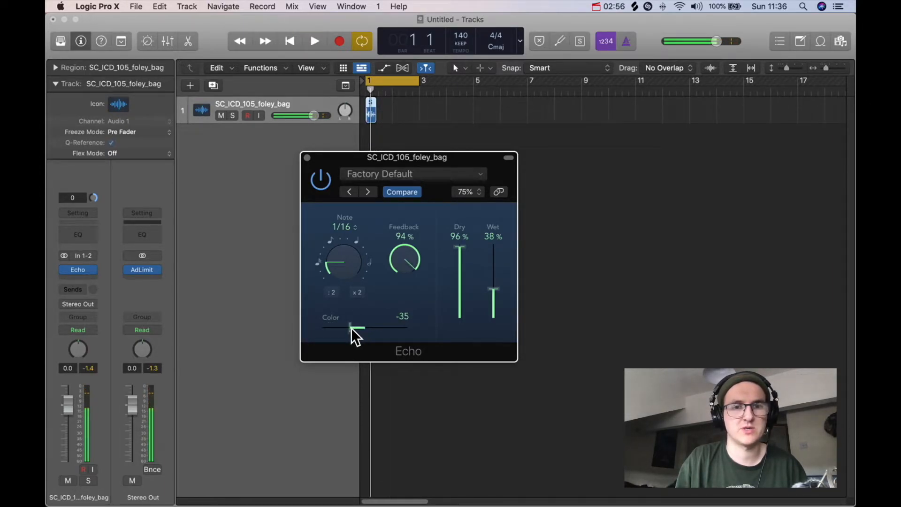
key(space)
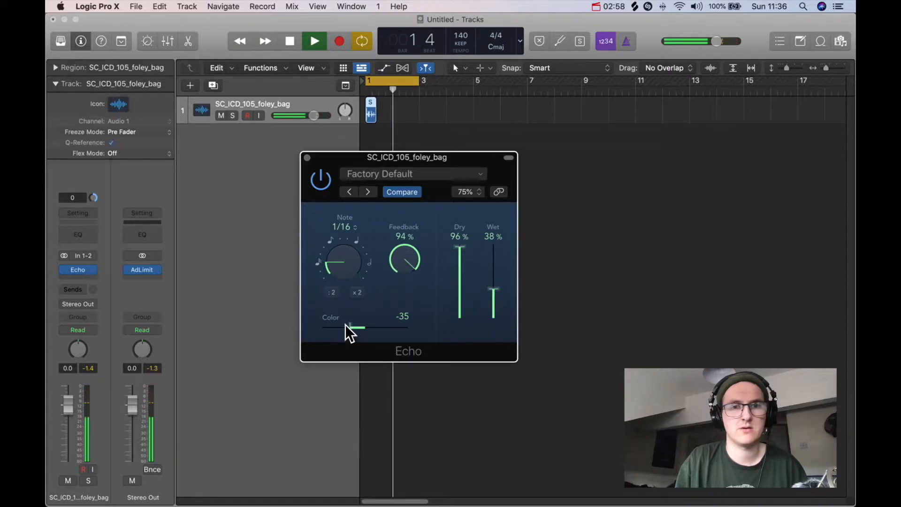
key(space)
drag(356, 232, 343, 206)
click(306, 152)
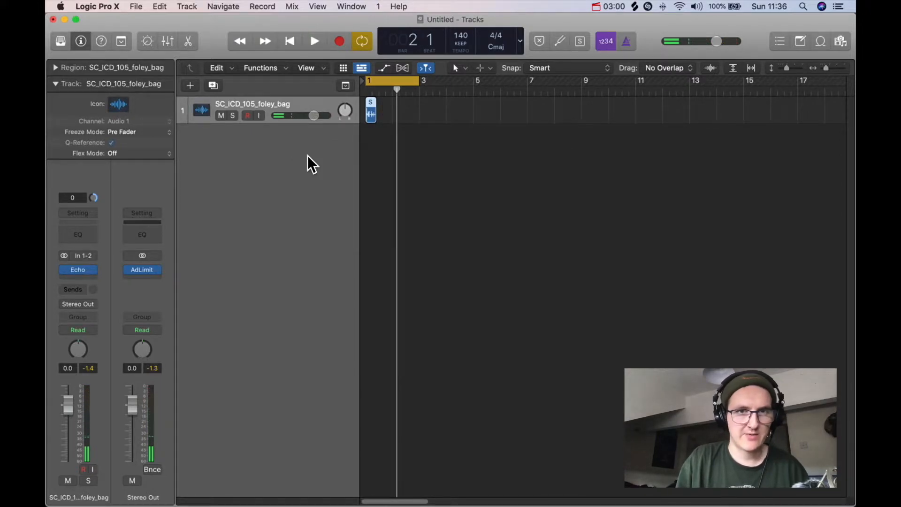
- Replace the Echo on the foley bag track with a stereo ChromaVerb and reposition its window
click(95, 267)
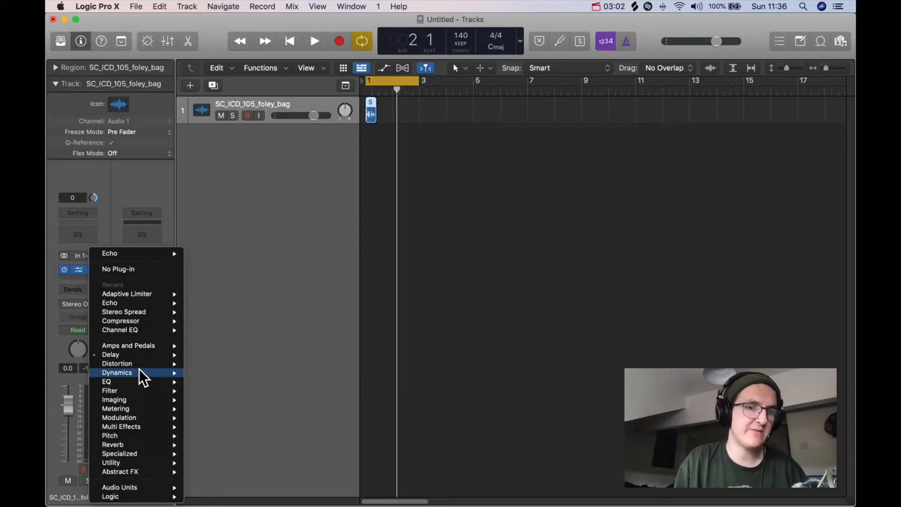
mouse_move(127, 444)
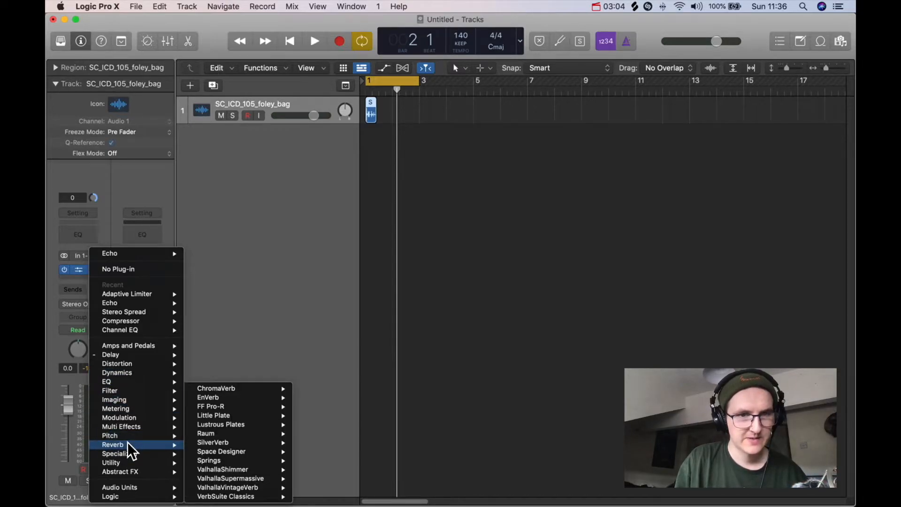
mouse_move(250, 455)
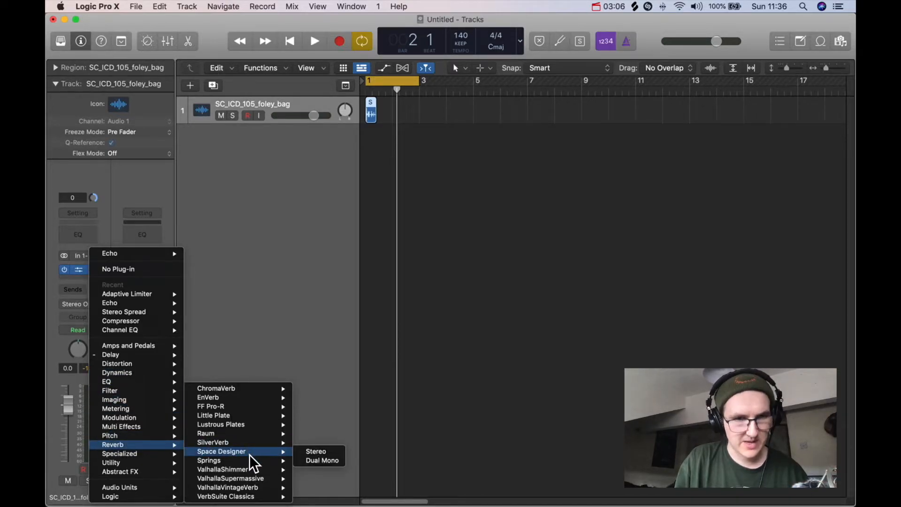
mouse_move(250, 483)
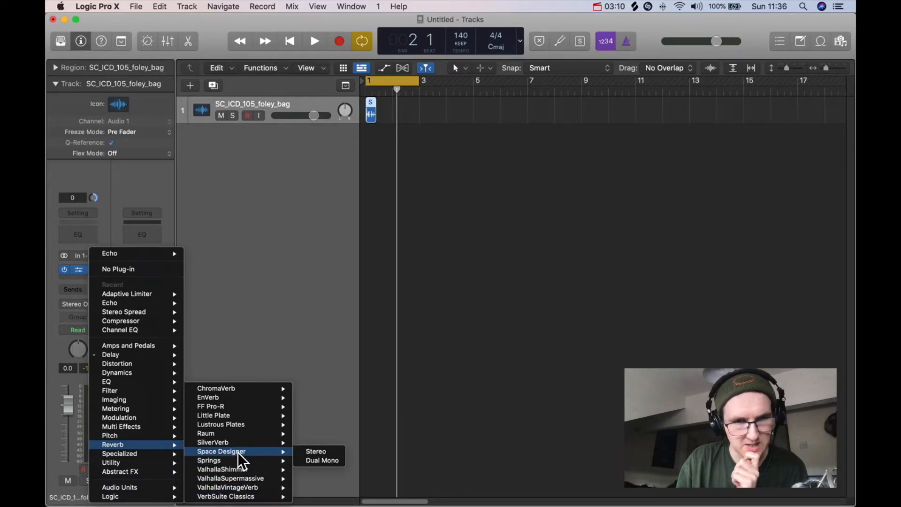
mouse_move(258, 388)
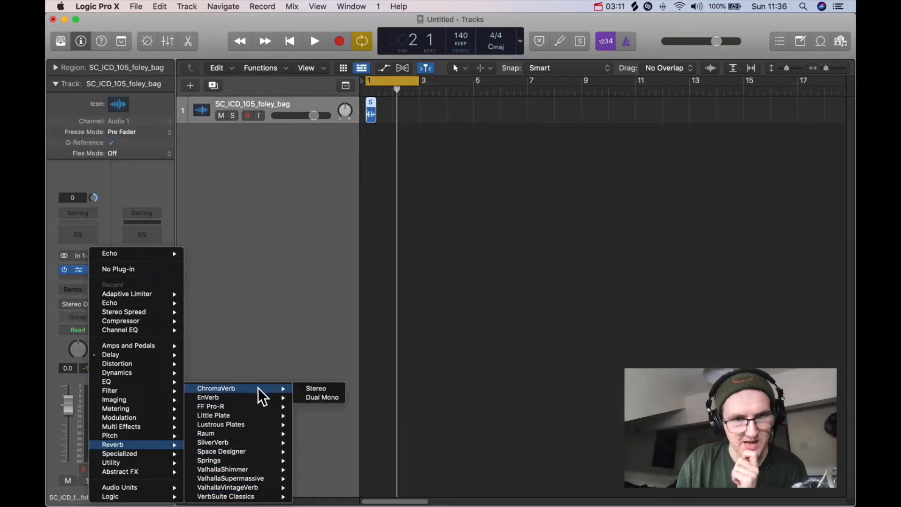
click(321, 389)
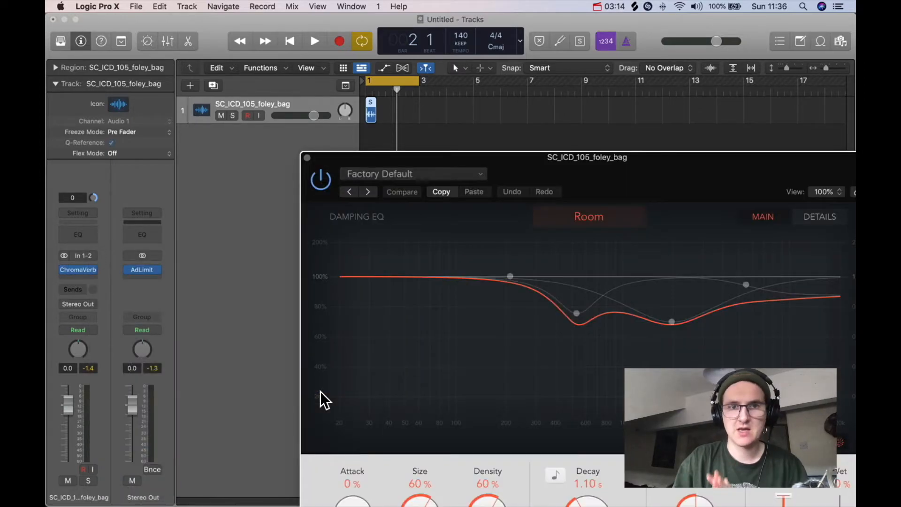
drag(671, 172, 491, 63)
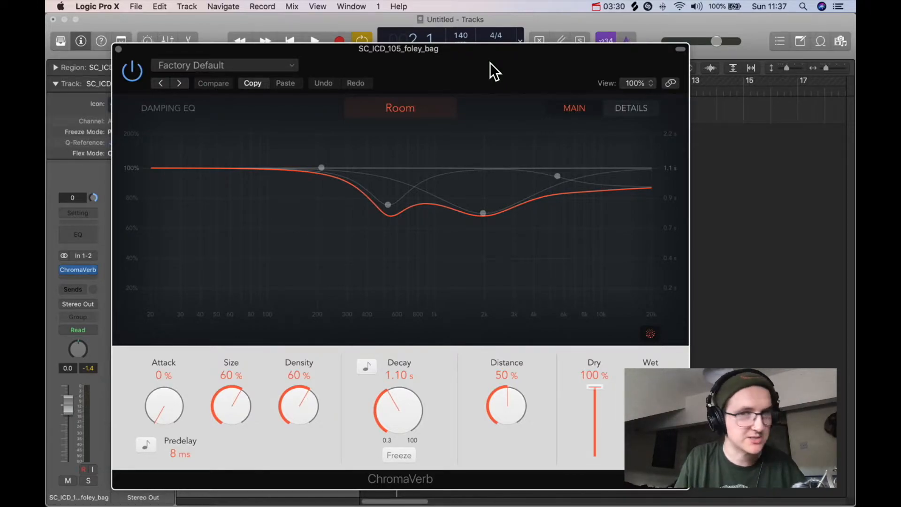
drag(430, 75, 490, 146)
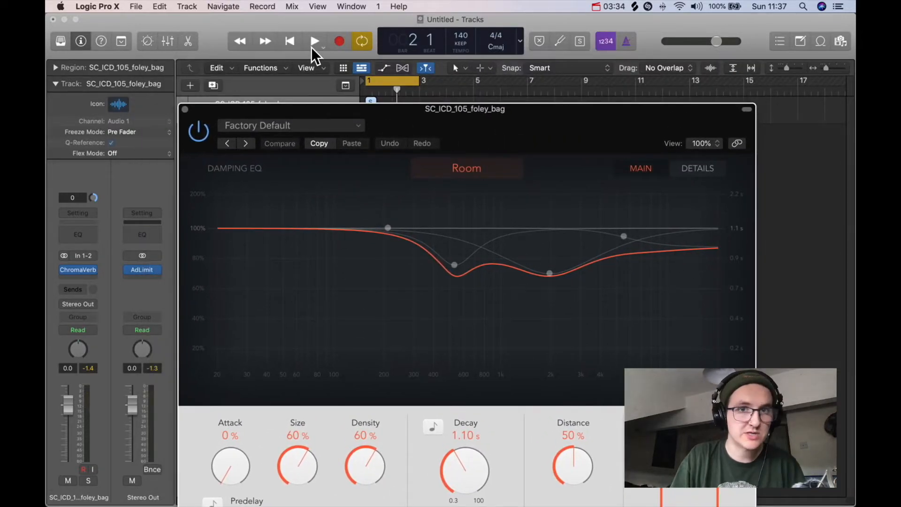
- Play the loop and raise ChromaVerb's Wet level to 91%
key(space)
drag(516, 134, 513, 62)
drag(714, 412, 713, 383)
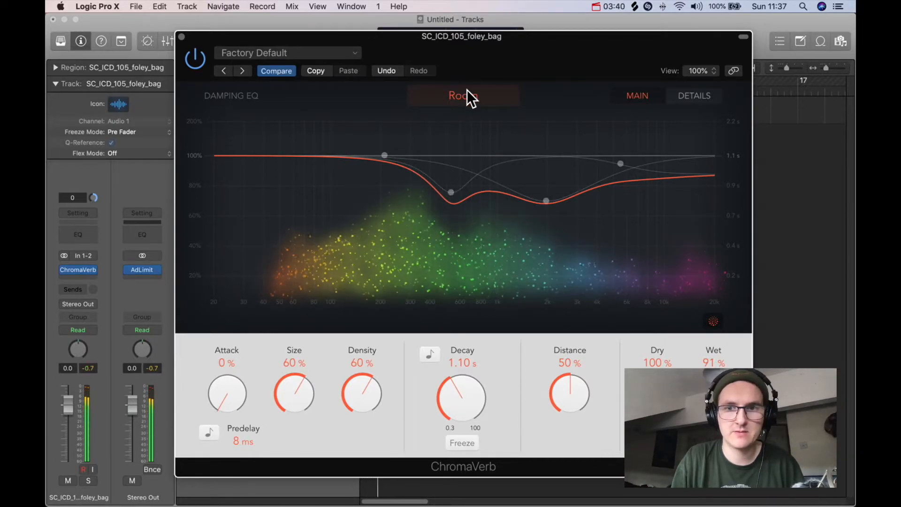
- Set ChromaVerb's Decay to 22.00 s and its Wet level to 50% while the loop plays
drag(465, 356, 465, 350)
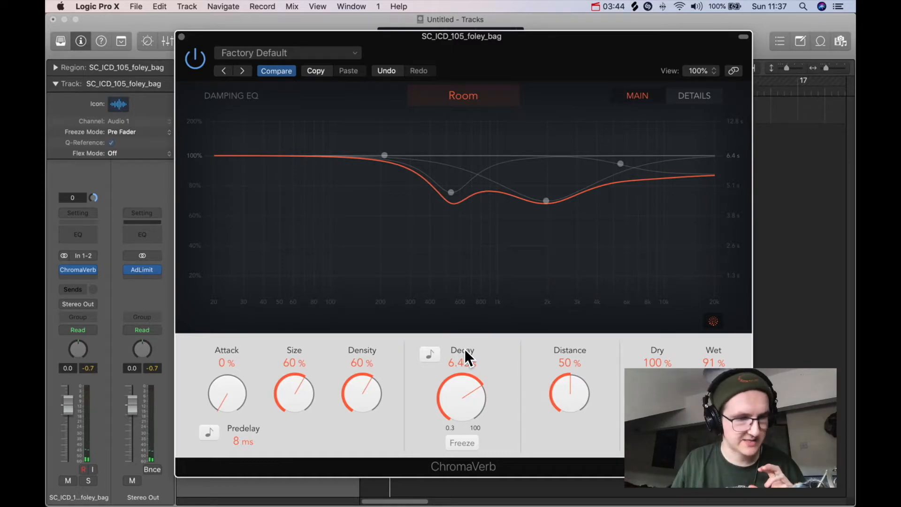
mouse_move(465, 349)
mouse_down()
mouse_move(466, 372)
mouse_move(466, 362)
mouse_up()
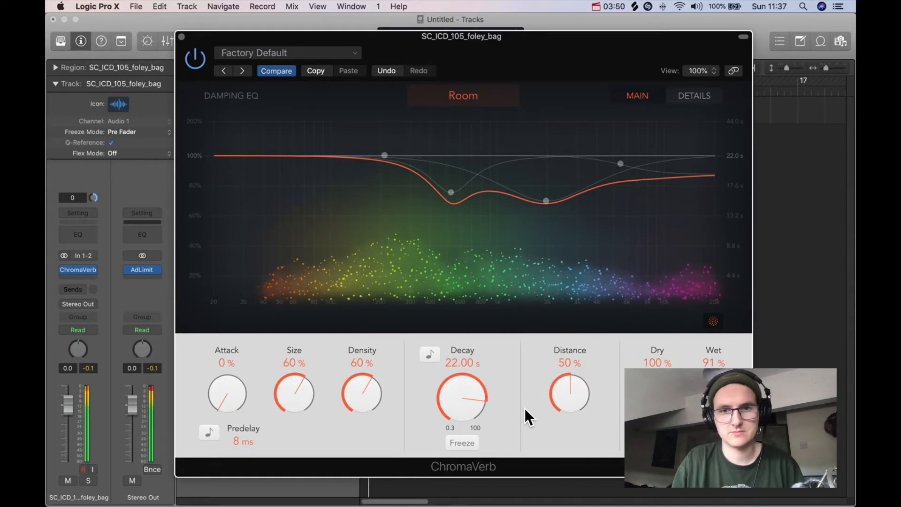
drag(713, 394, 714, 415)
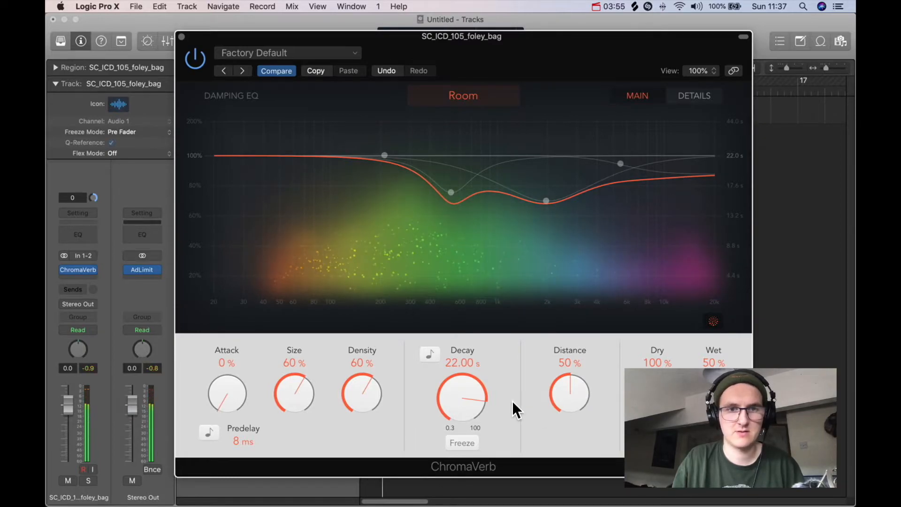
- Set ChromaVerb's Size to 80% and Distance to 87%, trying a higher Attack before returning it to 0%
drag(308, 395, 269, 405)
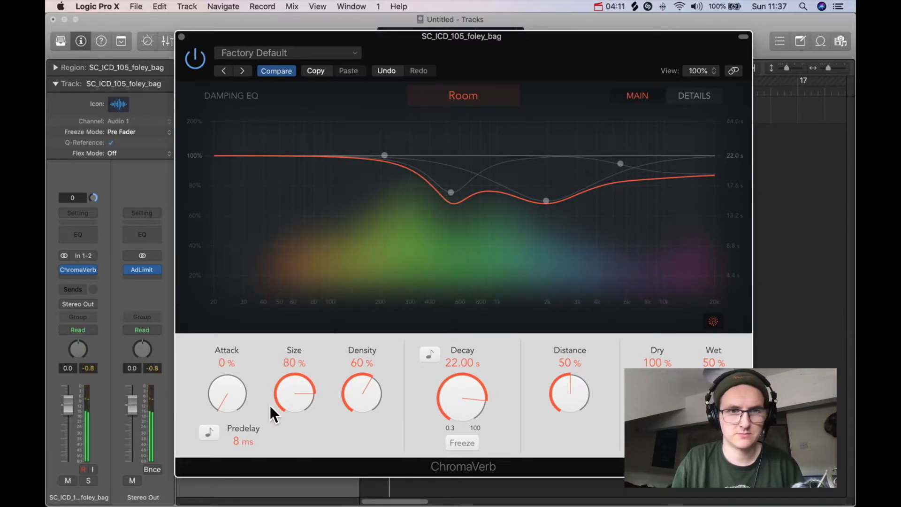
drag(225, 384, 215, 306)
drag(226, 383, 225, 472)
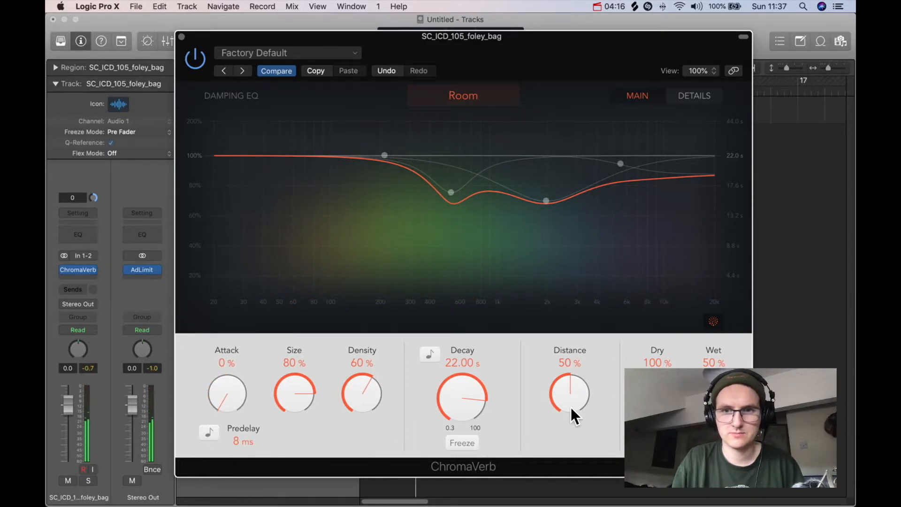
drag(571, 392, 570, 337)
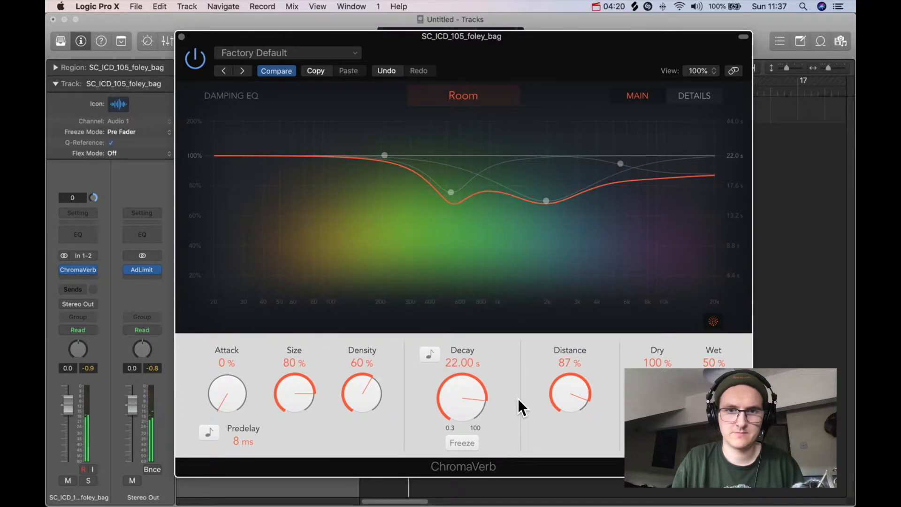
- Choose ChromaVerb's Airy room type and move the low damping EQ point to 970 Hz with a 0.15 x ratio
click(463, 96)
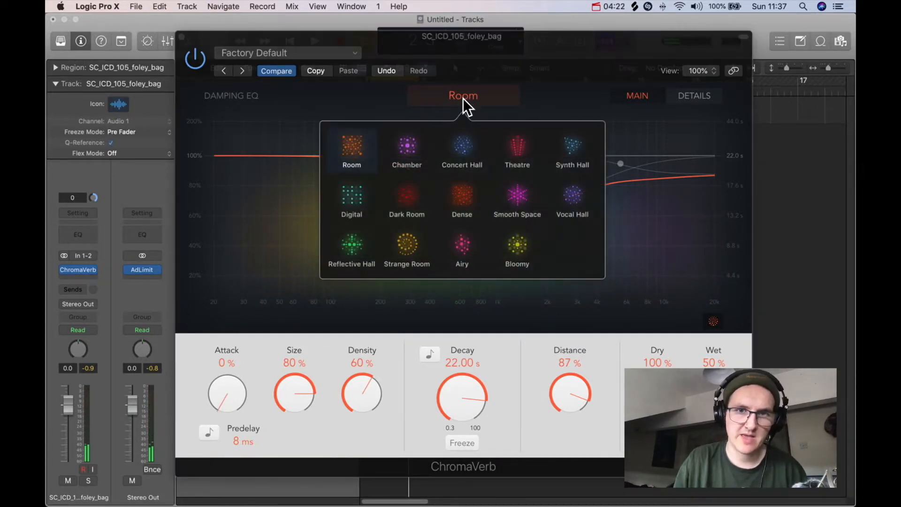
click(394, 197)
click(409, 255)
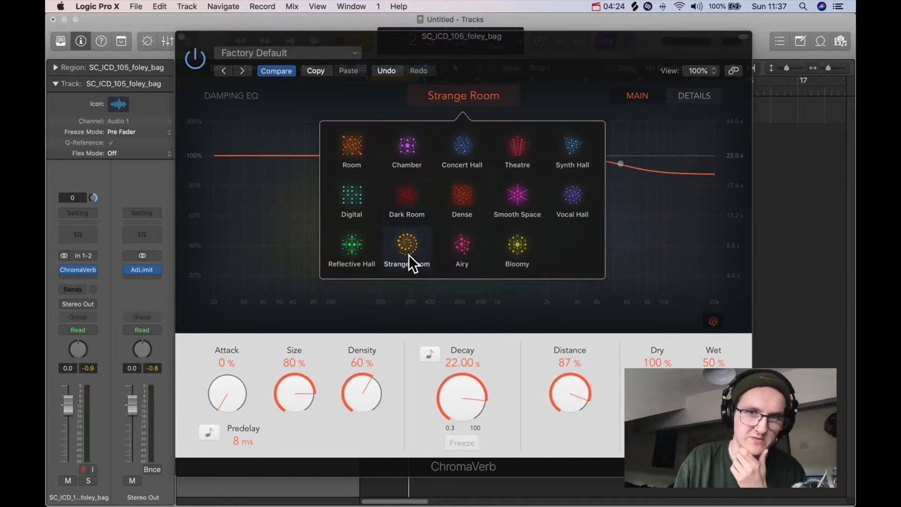
click(460, 188)
click(462, 249)
click(489, 108)
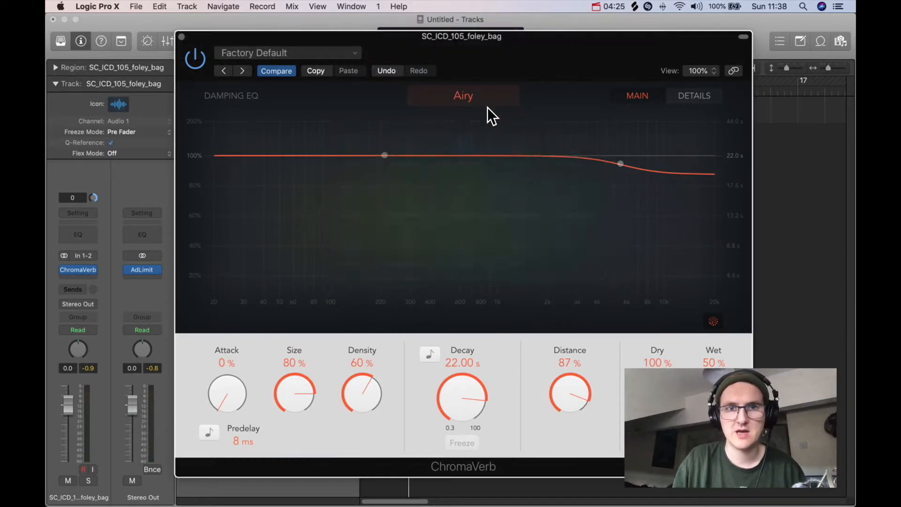
drag(391, 155, 501, 283)
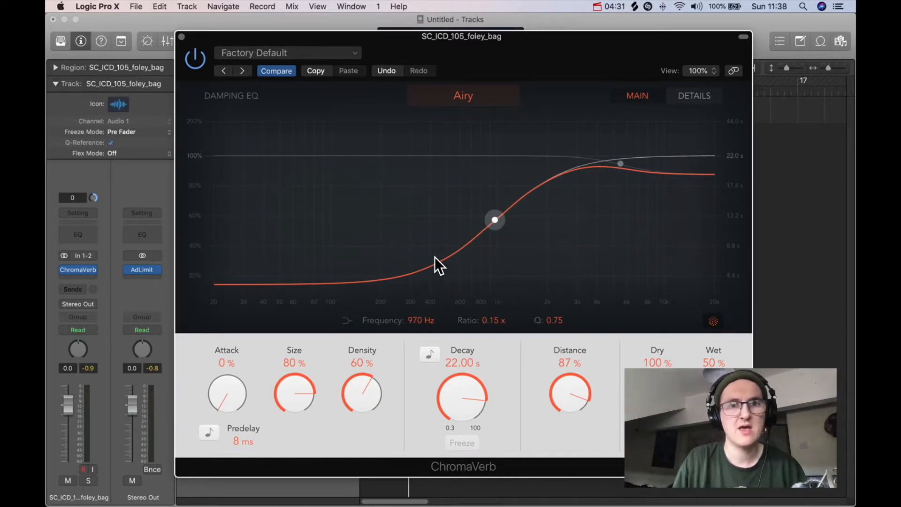
click(177, 36)
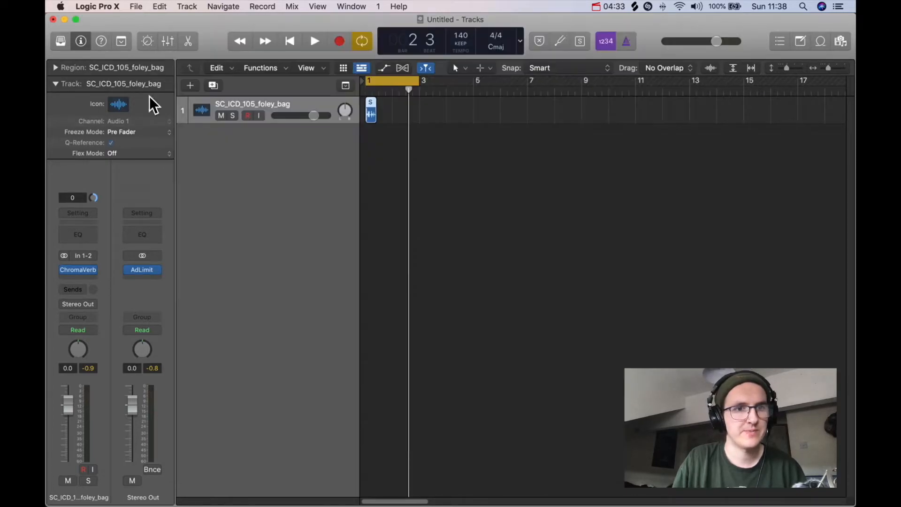
- Replace ChromaVerb on the track with a stereo Space Designer reverb and reposition its window
click(97, 269)
mouse_move(123, 446)
mouse_move(226, 454)
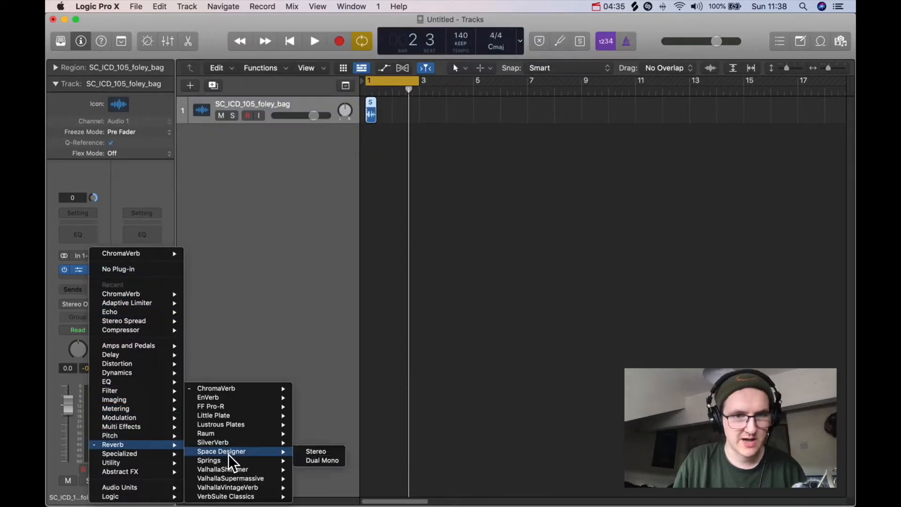
click(310, 452)
drag(607, 167, 452, 48)
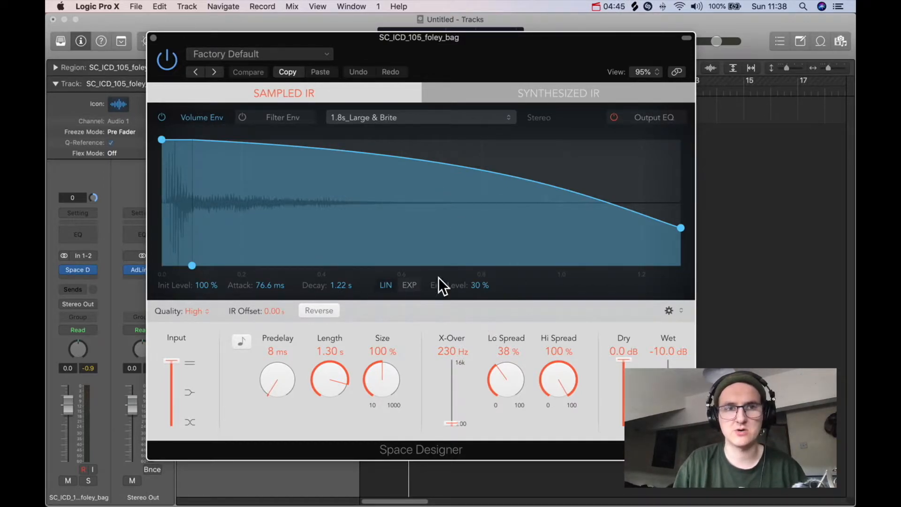
- Load Space Designer's 2.2s Old Spring preset from the medium-space spring reverbs
click(259, 55)
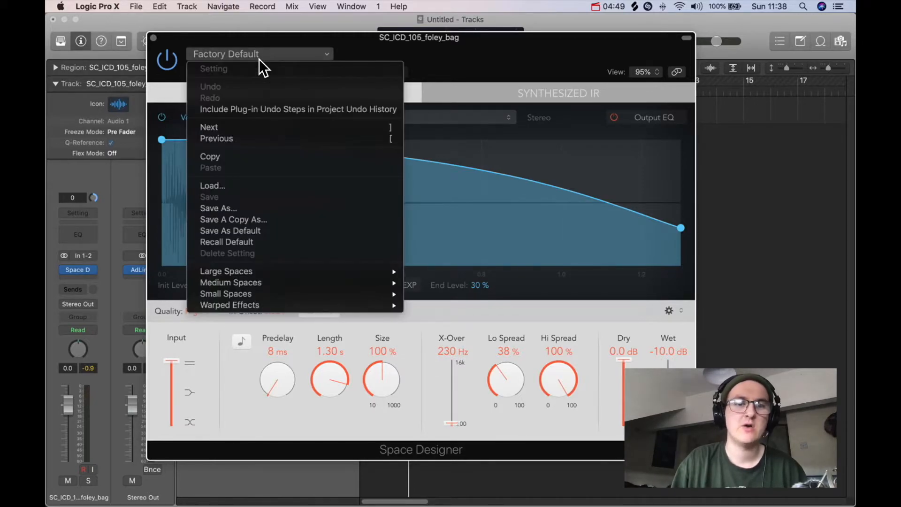
mouse_move(322, 292)
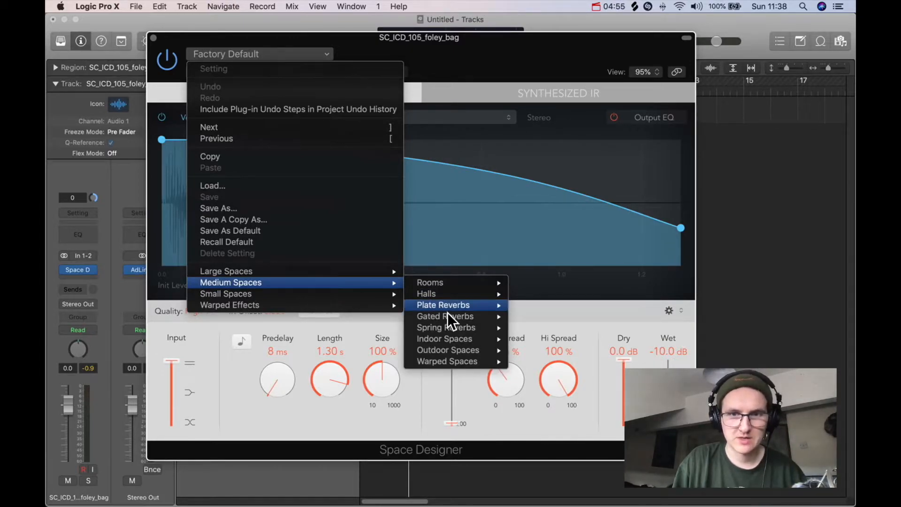
mouse_move(449, 342)
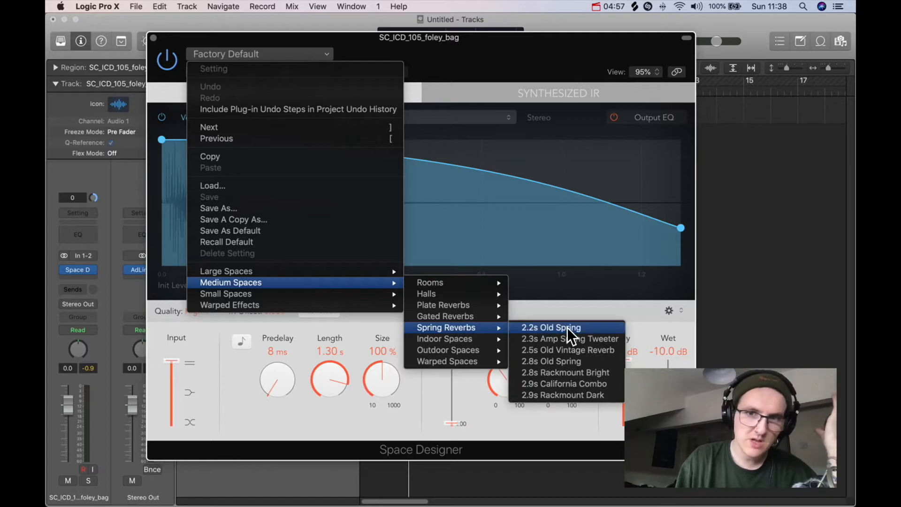
click(568, 328)
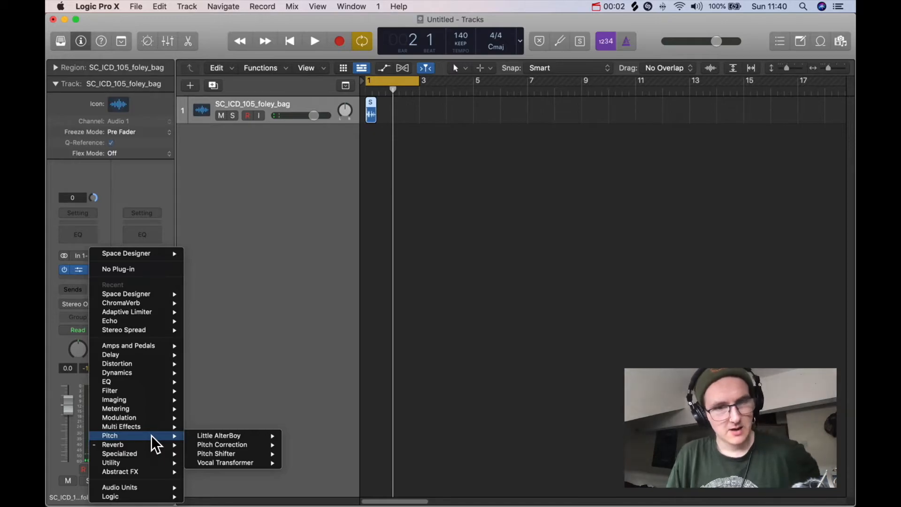
- Replace Space Designer with a stereo Pitch Shifter and set its Semi Tones to 0
mouse_move(233, 453)
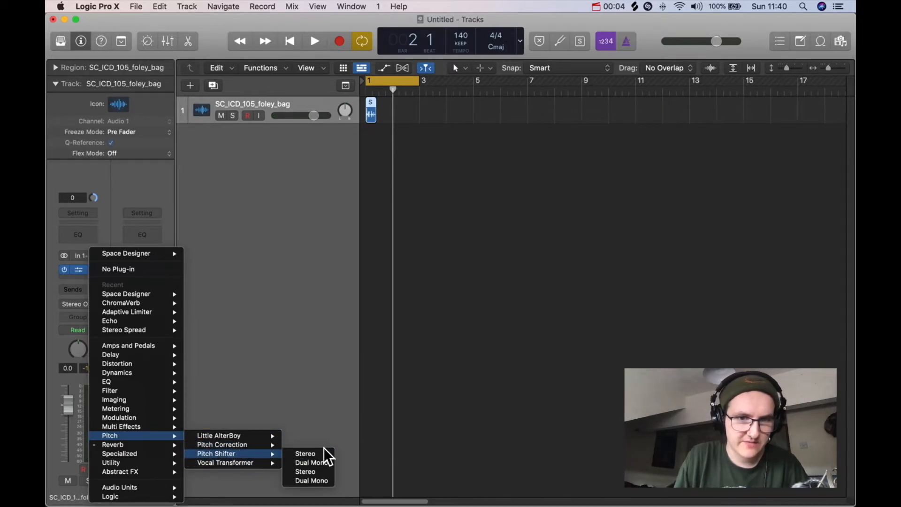
click(319, 454)
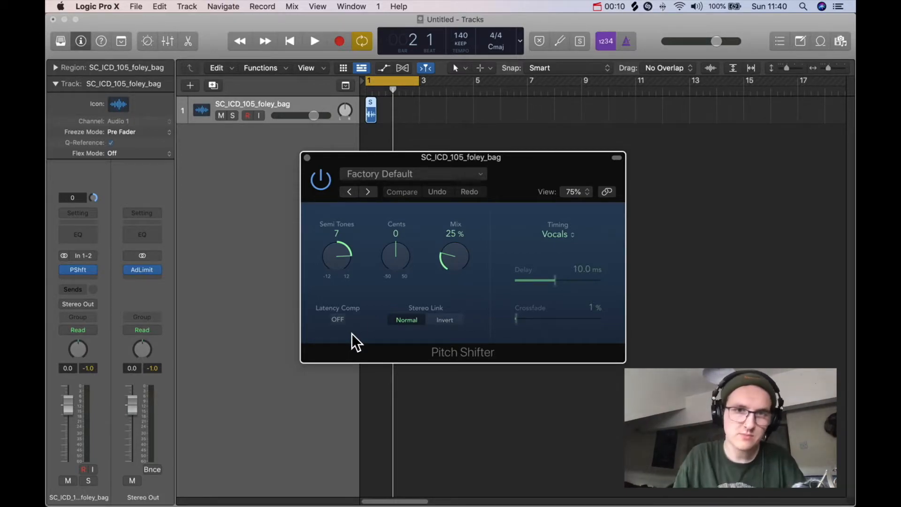
drag(337, 270, 333, 302)
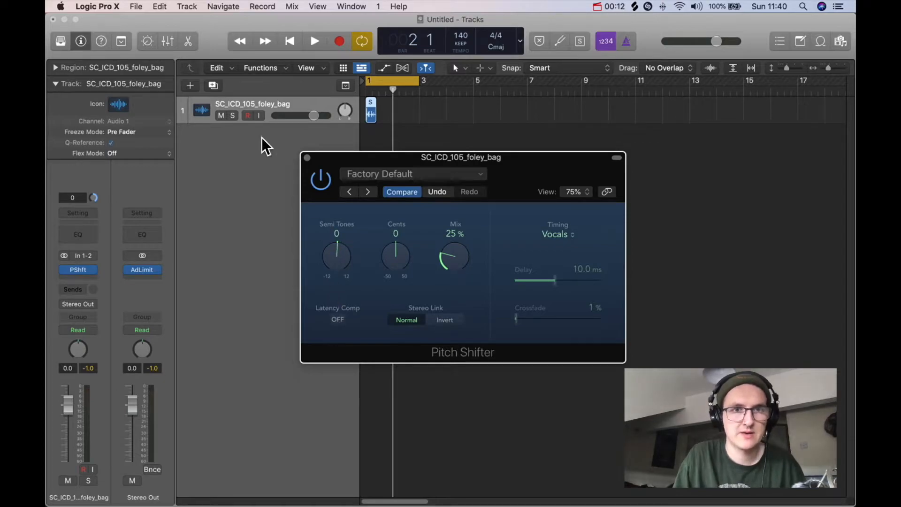
- Solo and play the track, and set the Pitch Shifter's Mix to 100% and Semi Tones to 9
click(234, 116)
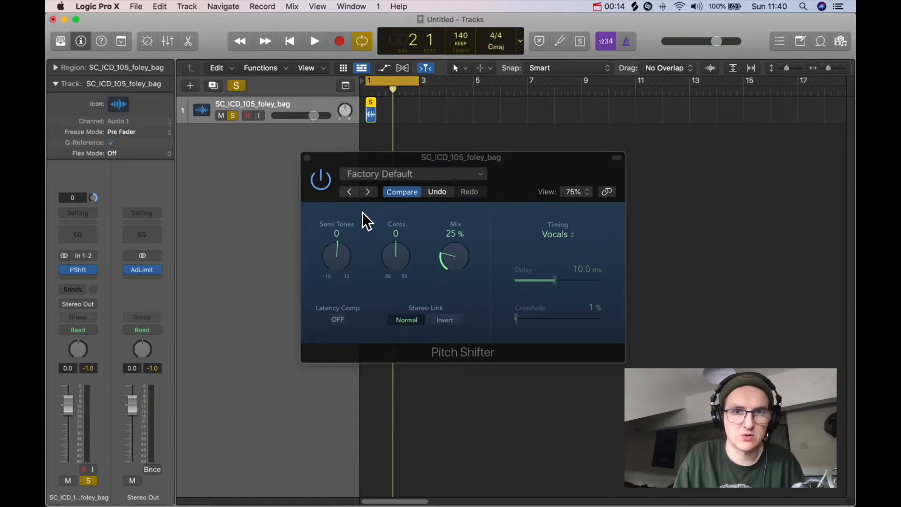
key(space)
key(space)
drag(454, 256, 458, 169)
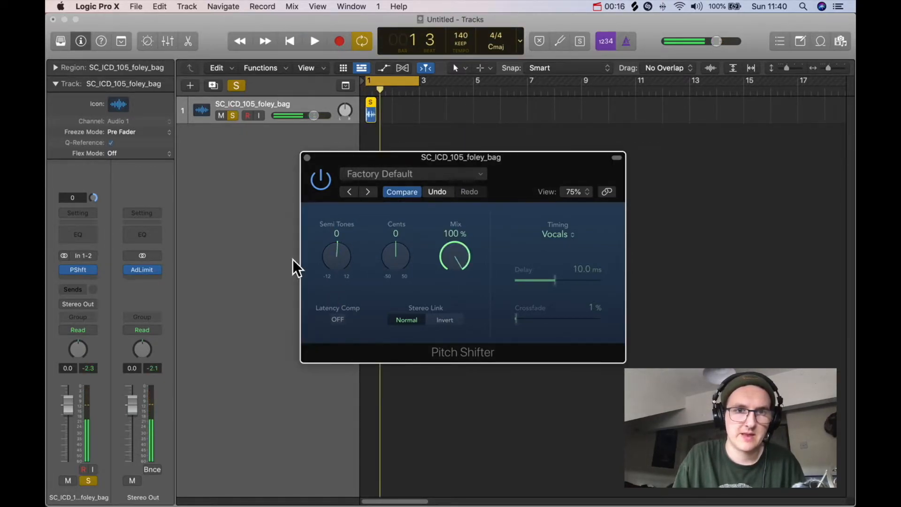
mouse_move(342, 266)
mouse_down()
mouse_move(336, 221)
mouse_move(330, 270)
mouse_up()
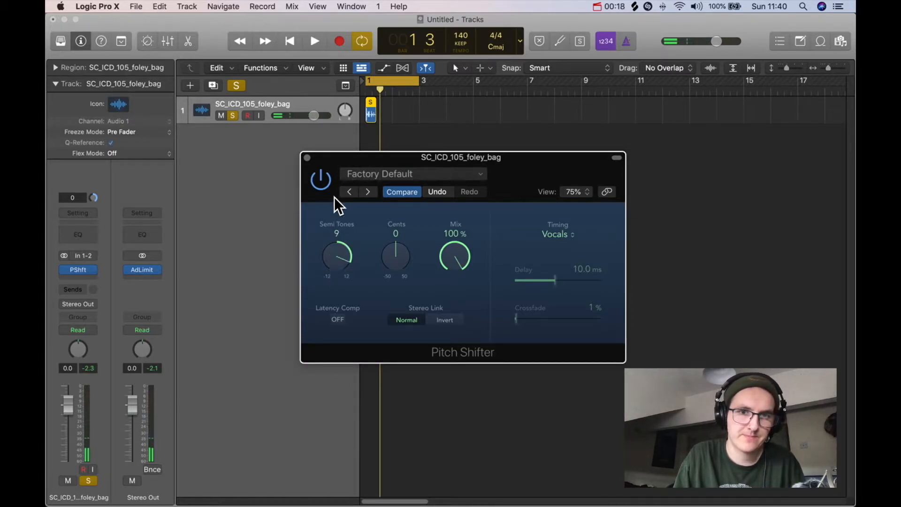
- Play the track while sweeping the Pitch Shifter's Semi Tones down to 0, and set the value to 7
key(space)
drag(337, 232, 352, 302)
key(space)
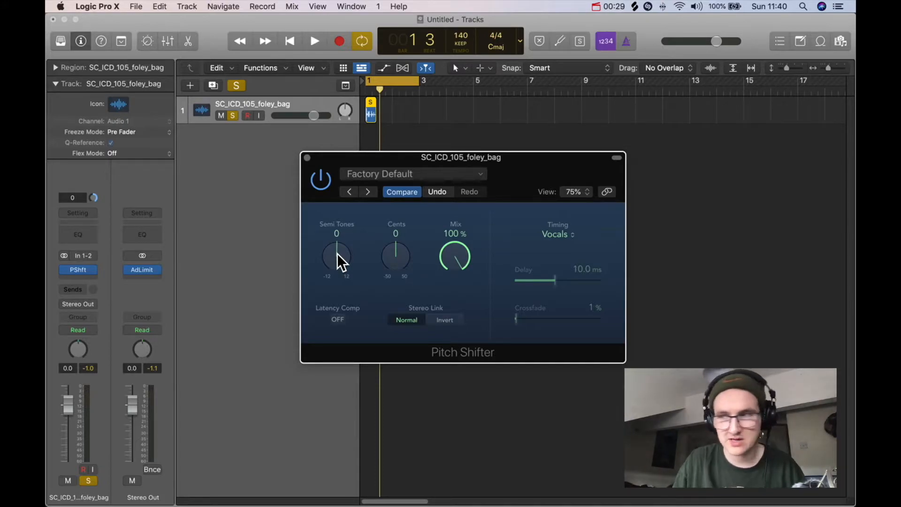
drag(340, 255, 342, 213)
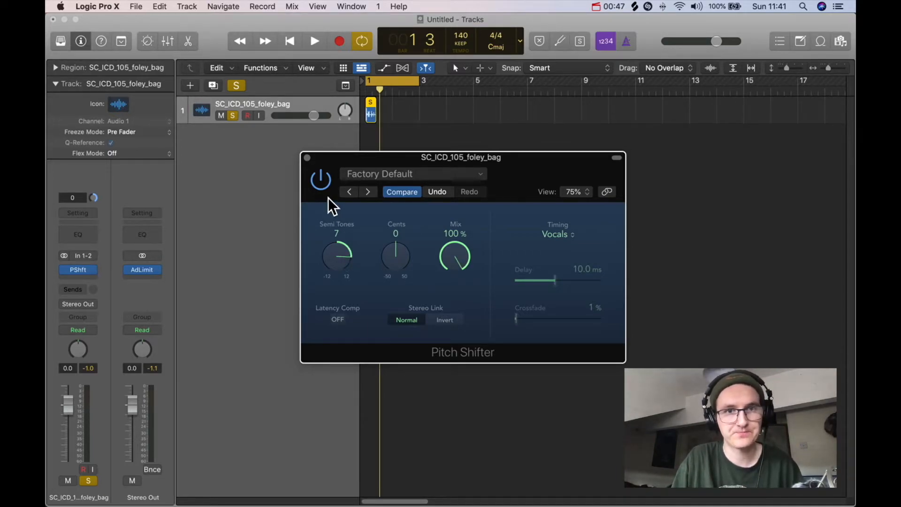
- Replace the Pitch Shifter with the stereo Distortion plug-in and move its window up over the arrangement
click(307, 158)
click(94, 270)
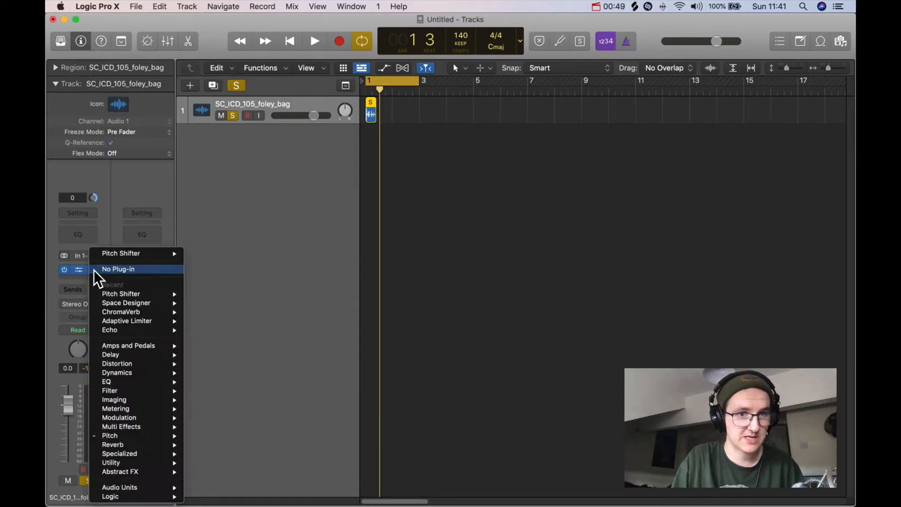
mouse_move(154, 436)
click(93, 270)
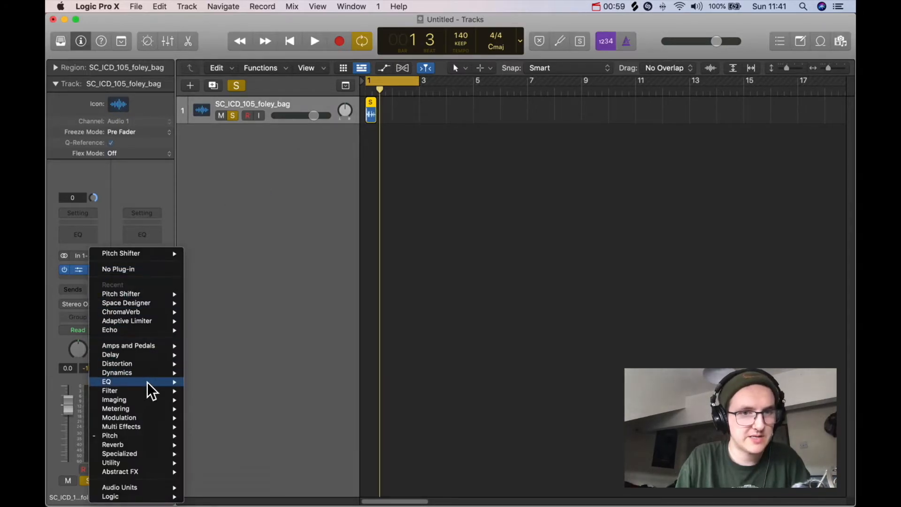
mouse_move(137, 365)
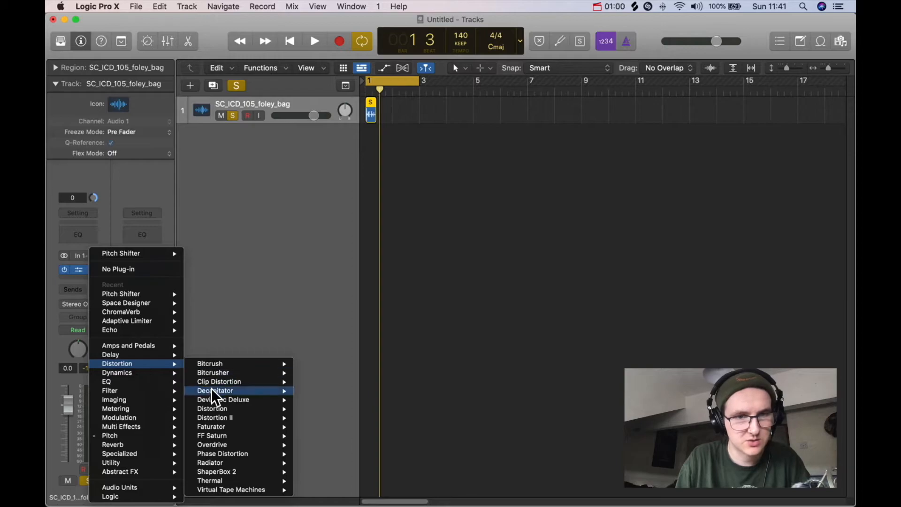
mouse_move(241, 445)
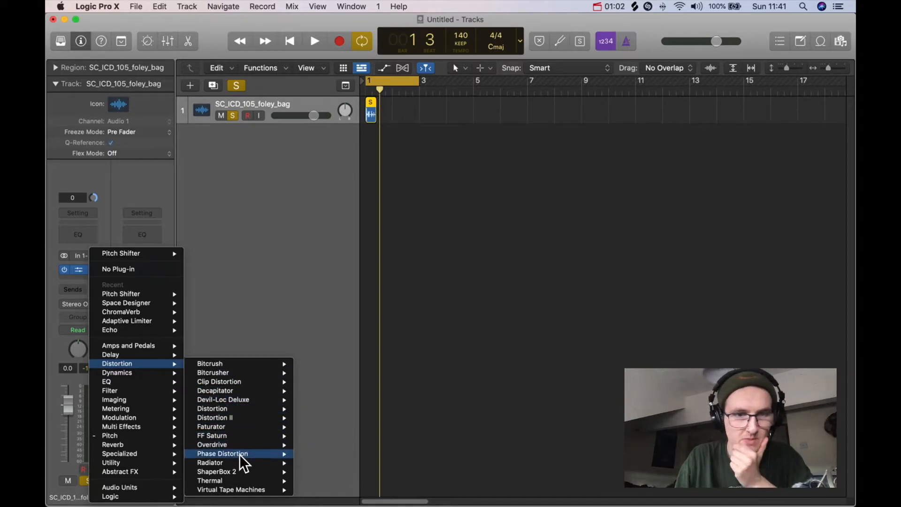
mouse_move(229, 412)
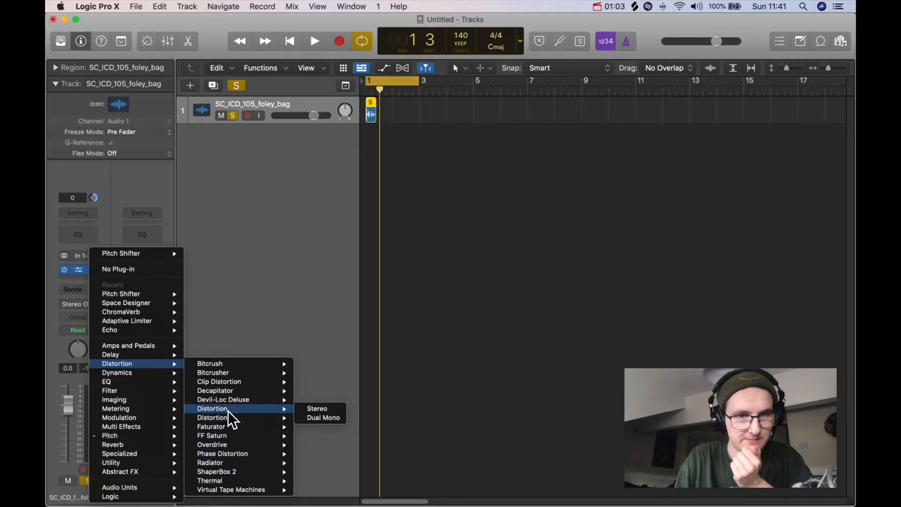
click(325, 410)
drag(393, 156, 427, 66)
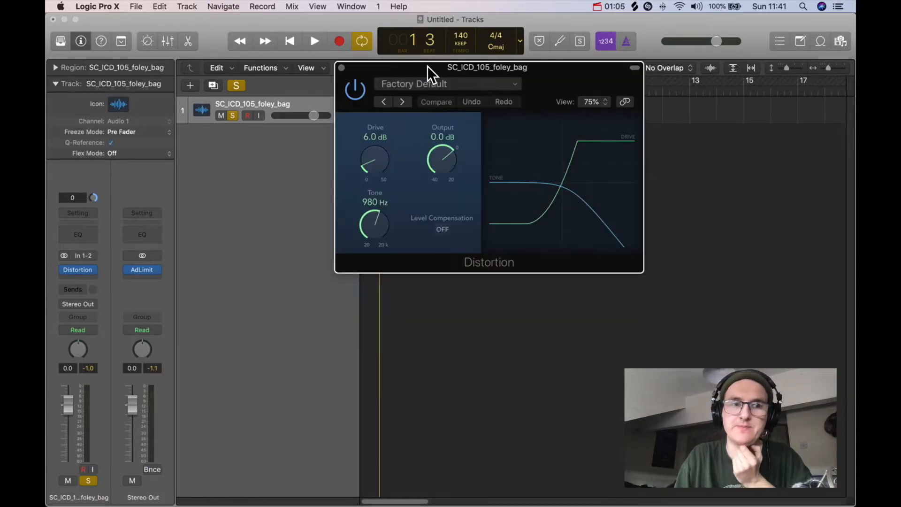
- Add a stereo Distortion II after Distortion on the foley bag track and reposition its window
click(88, 272)
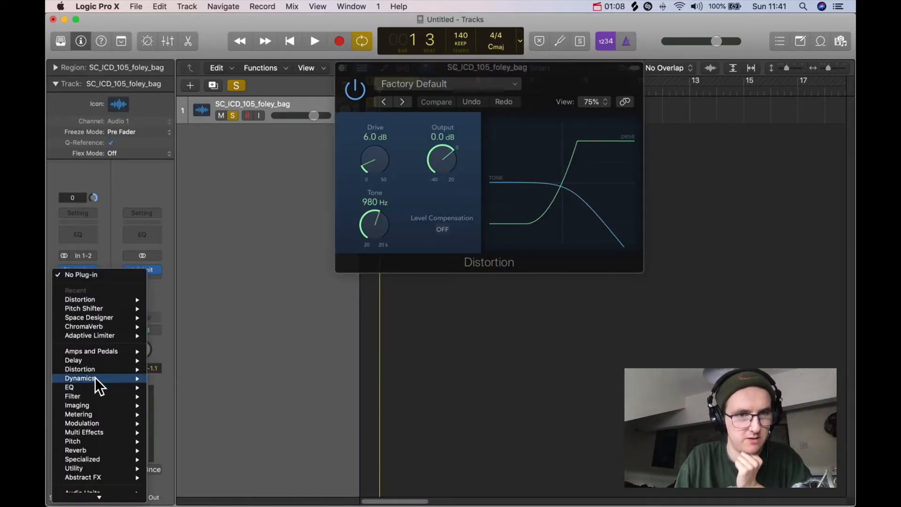
mouse_move(102, 370)
mouse_move(188, 428)
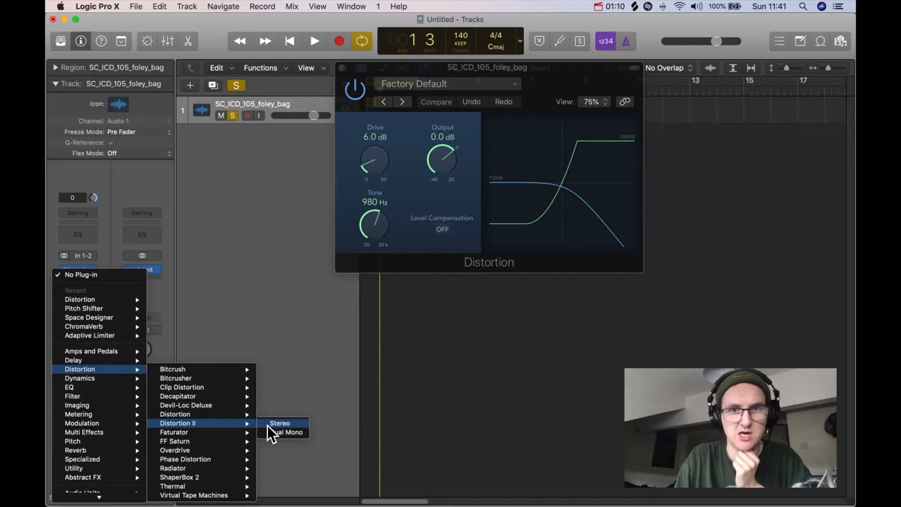
click(297, 426)
drag(476, 175, 421, 218)
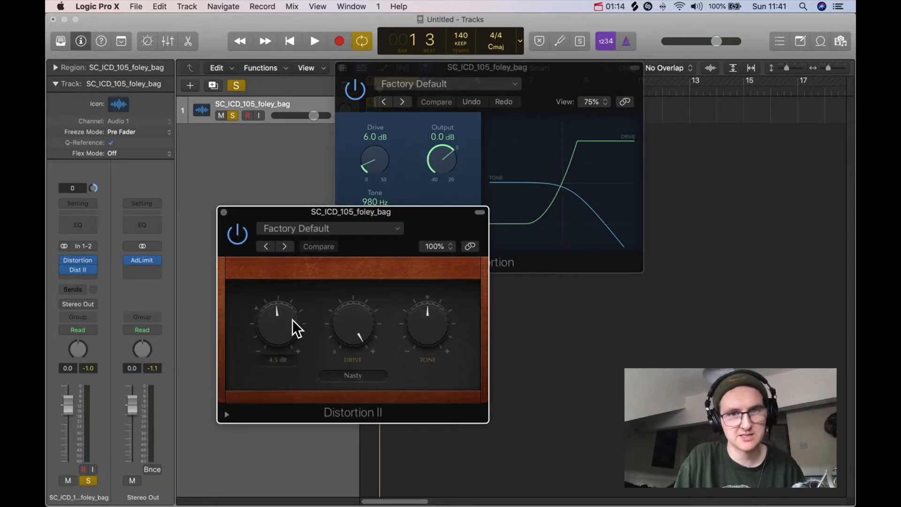
- Set Distortion II's type to Growl and turn down its Pre Gain and Drive
click(346, 367)
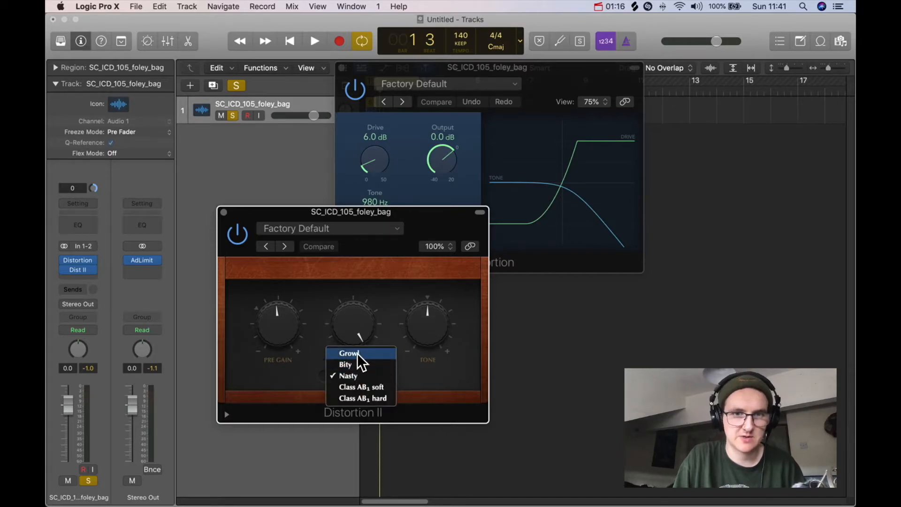
click(357, 353)
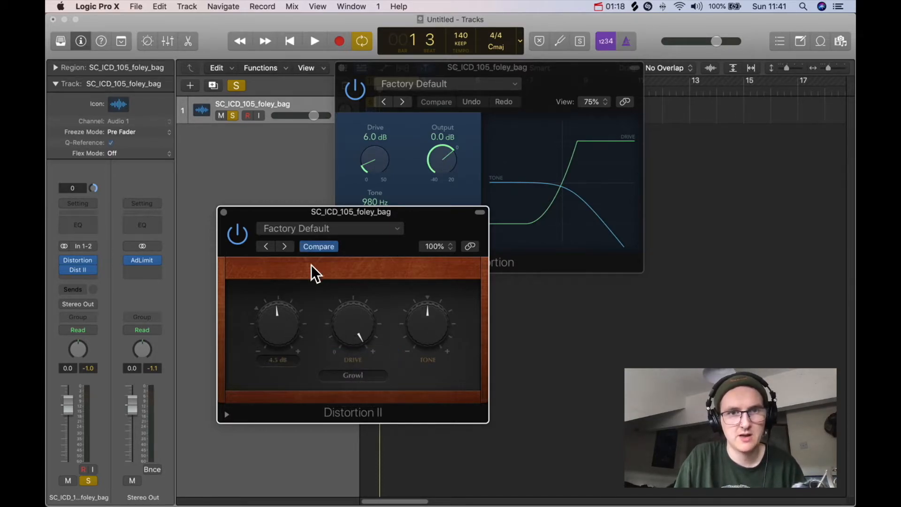
click(336, 231)
scroll(342, 380, down, 3)
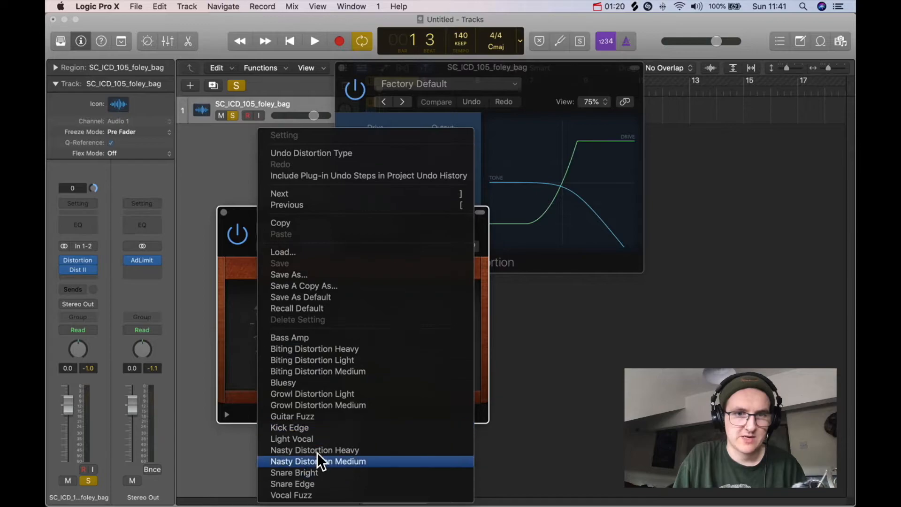
click(488, 350)
drag(289, 335, 289, 343)
drag(351, 330, 351, 346)
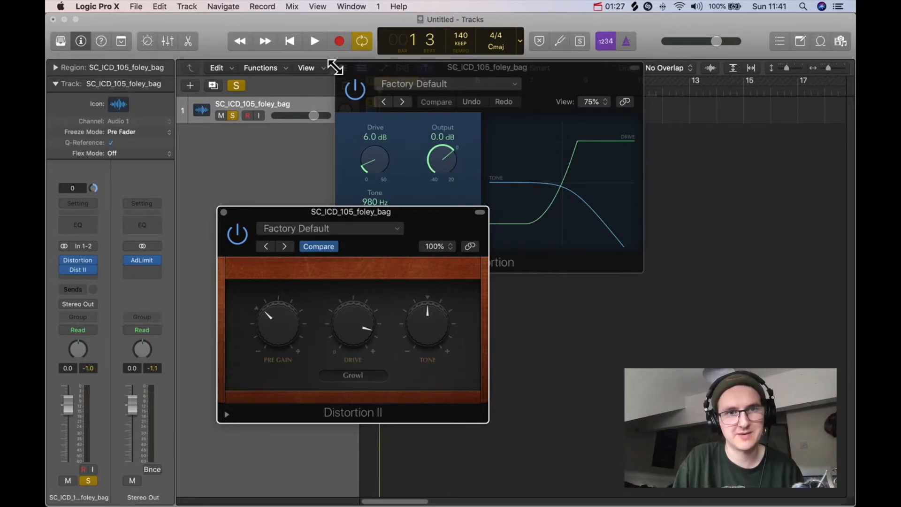
- Close Distortion II and move the Distortion window clear of the track header and region
click(222, 212)
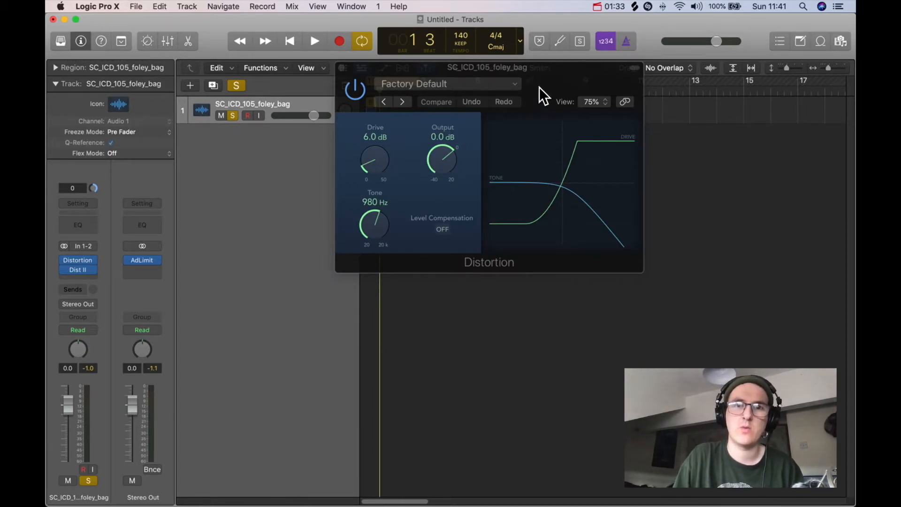
drag(539, 87, 444, 93)
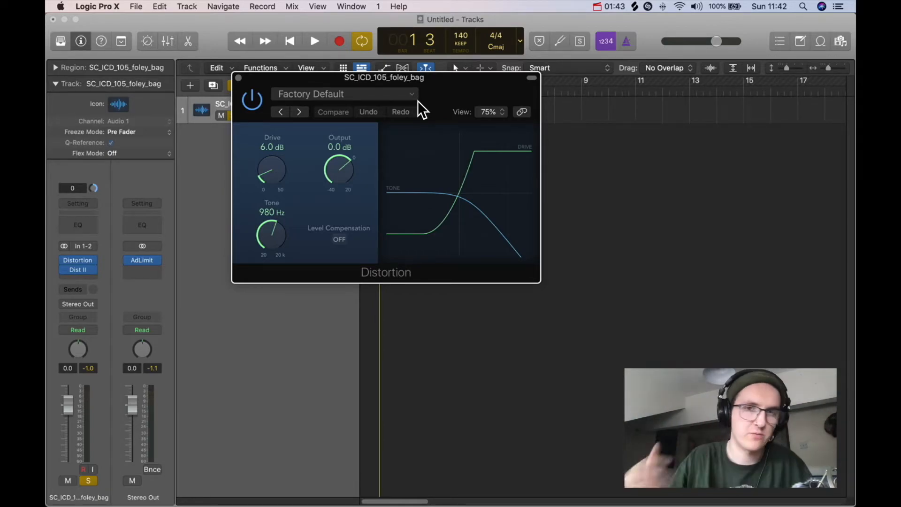
drag(444, 80, 611, 173)
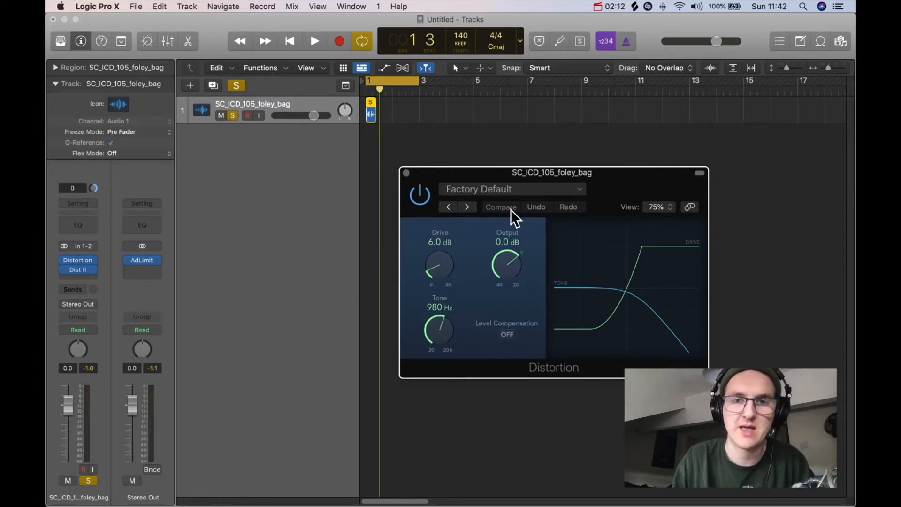
drag(604, 177, 578, 156)
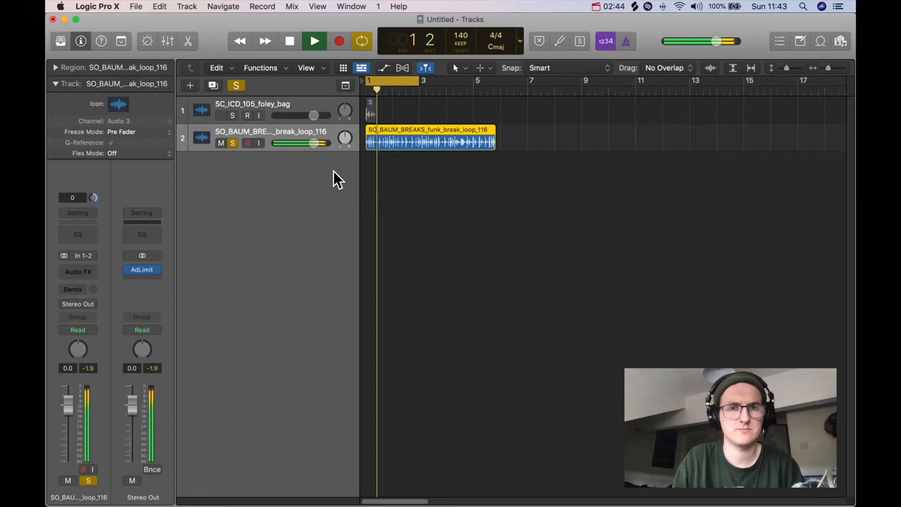
- Stop playback, insert a stereo Distortion II on the funk break loop track and move its window off the region
key(space)
click(85, 271)
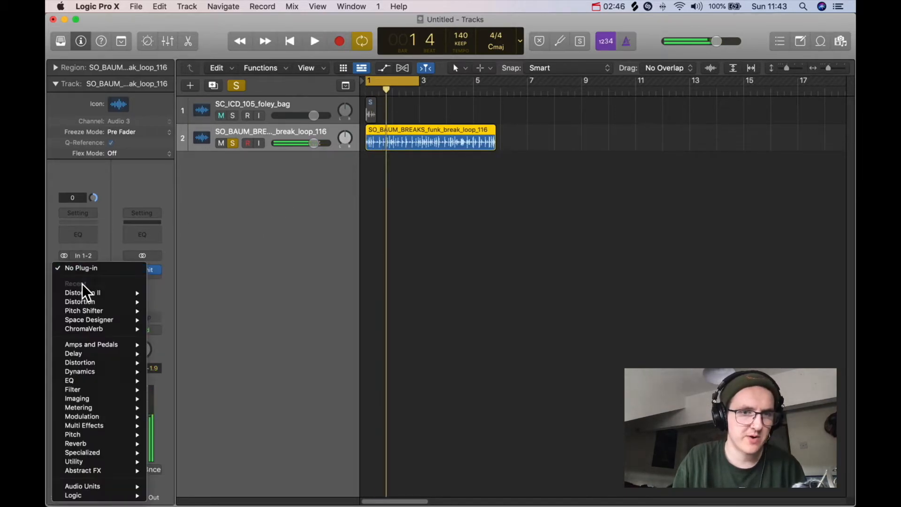
mouse_move(127, 362)
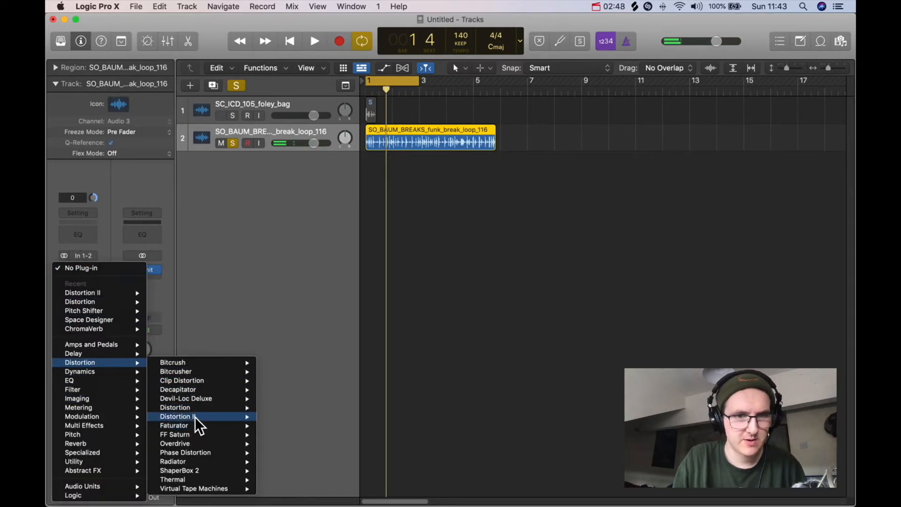
mouse_move(204, 417)
click(275, 417)
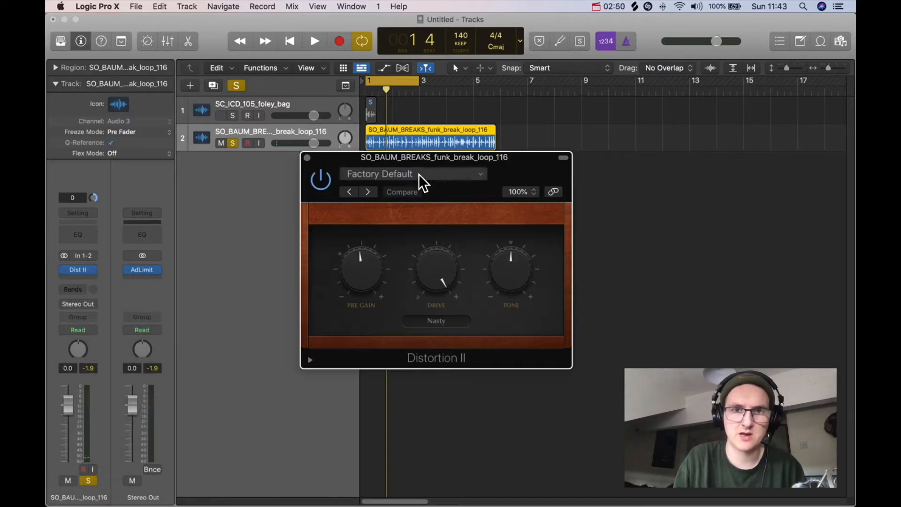
drag(486, 164, 664, 175)
- Play the funk break loop while lowering Distortion II's Pre Gain and turning its Drive up fully
key(space)
drag(517, 284, 518, 295)
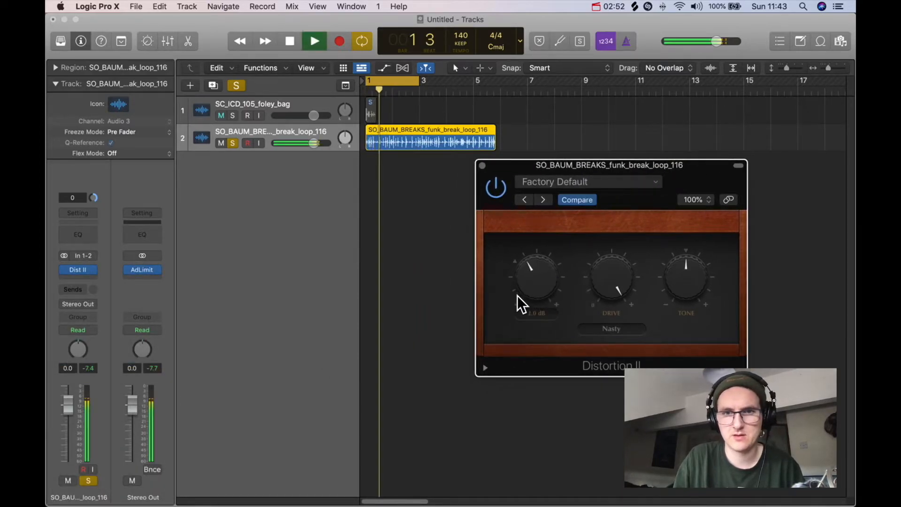
mouse_move(613, 277)
mouse_down()
mouse_move(618, 366)
mouse_move(613, 260)
mouse_up()
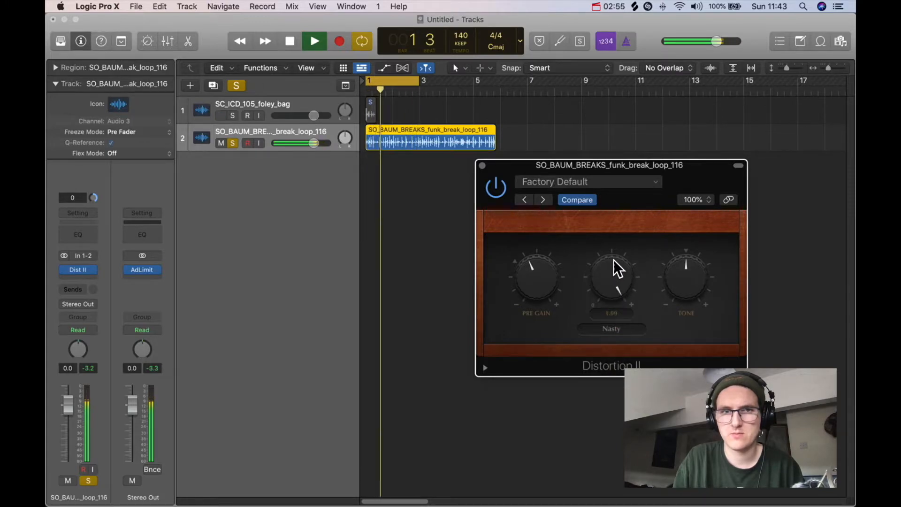
- Switch Distortion II's type to Growl and audition the loop while adjusting the Drive
click(618, 325)
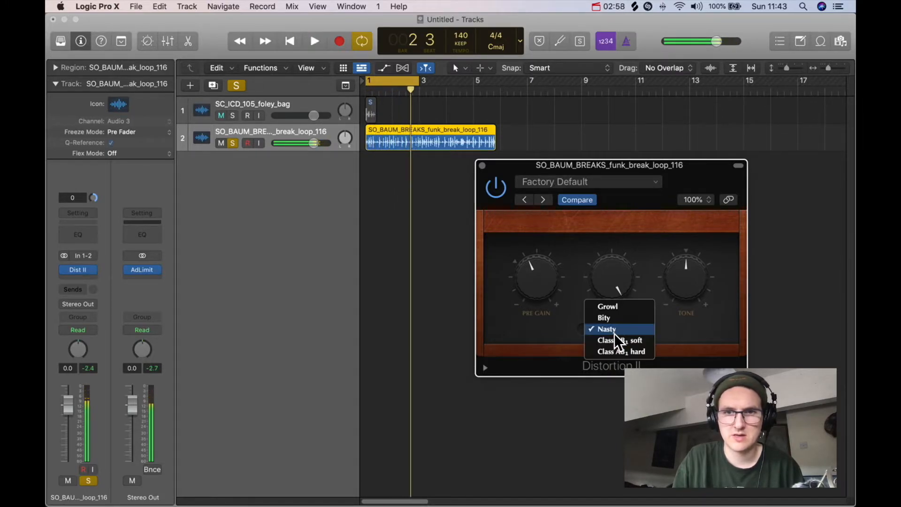
click(616, 308)
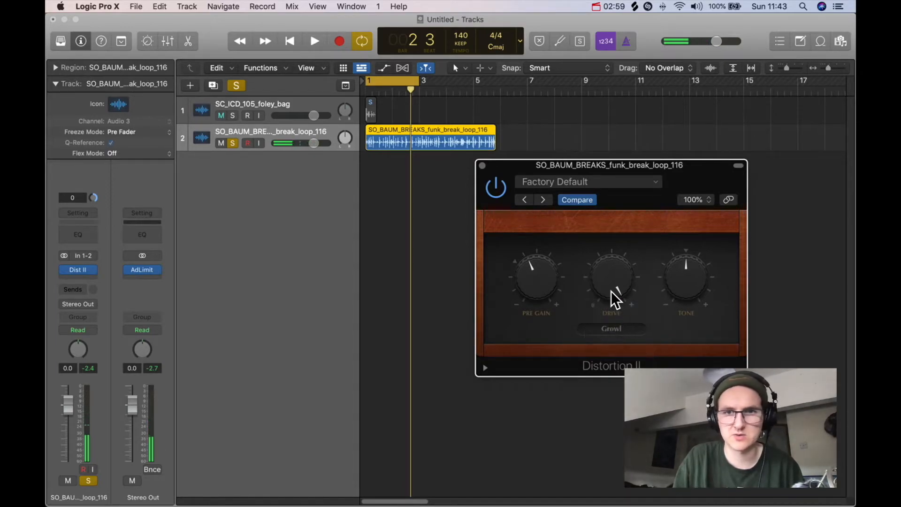
key(space)
mouse_move(612, 282)
mouse_down()
mouse_move(612, 366)
mouse_move(611, 281)
mouse_up()
key(space)
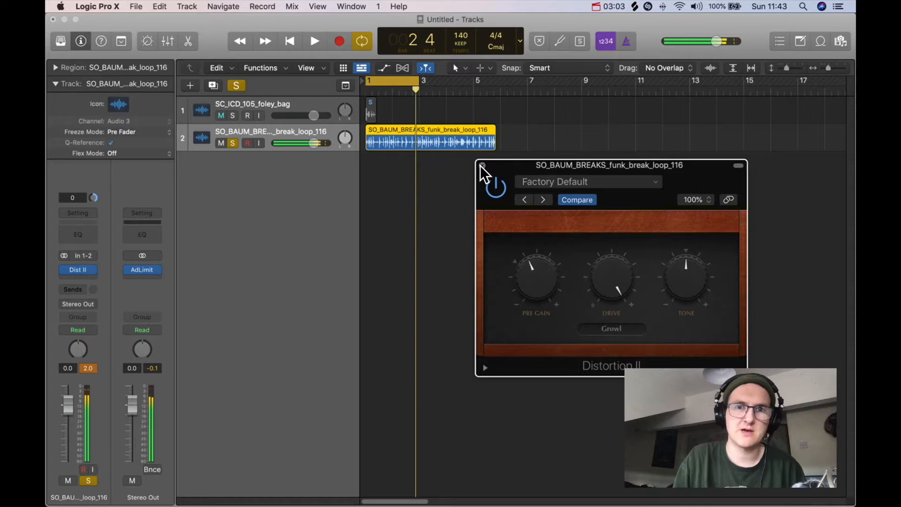
- Replace Distortion II on the funk break loop track with Bitcrusher and move its window below the tracks
click(480, 165)
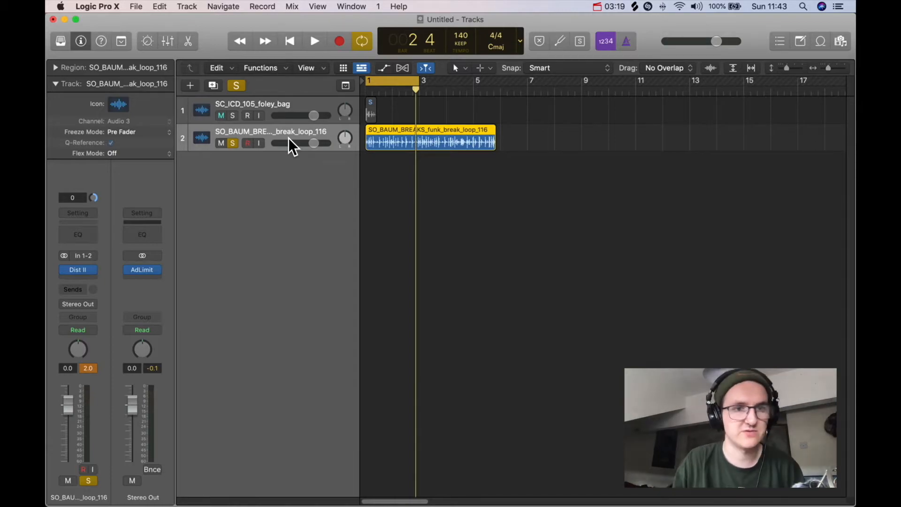
click(94, 271)
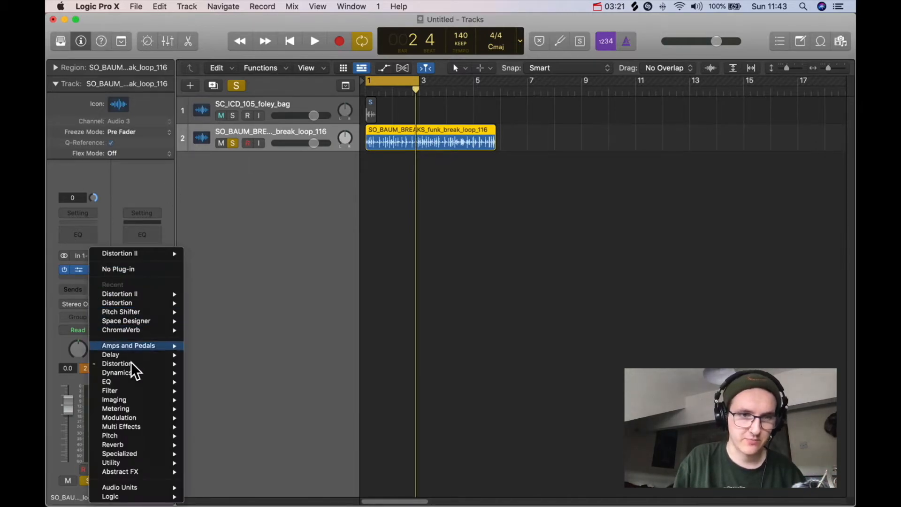
mouse_move(132, 365)
click(213, 372)
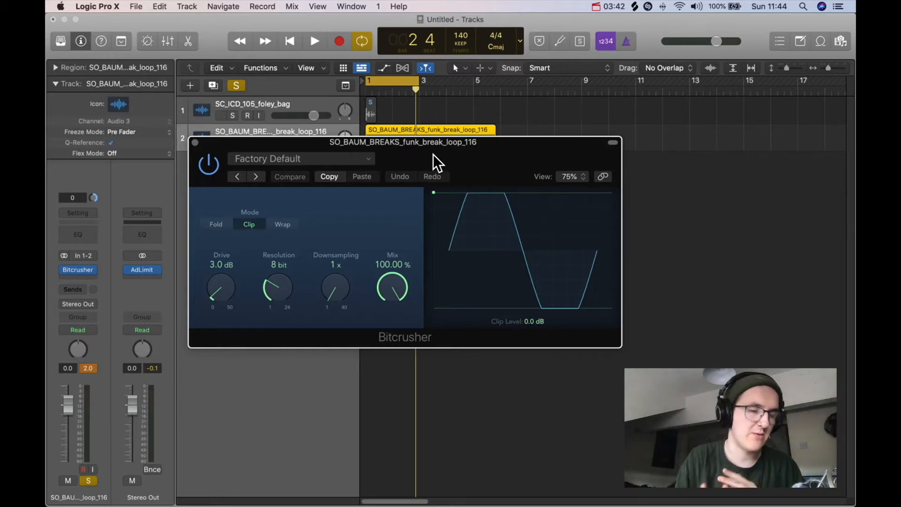
drag(454, 150, 530, 198)
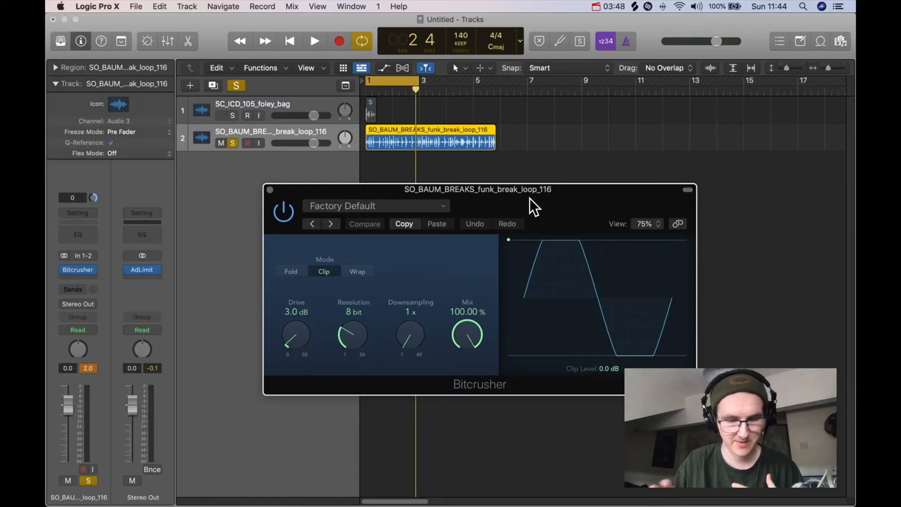
drag(530, 198, 531, 196)
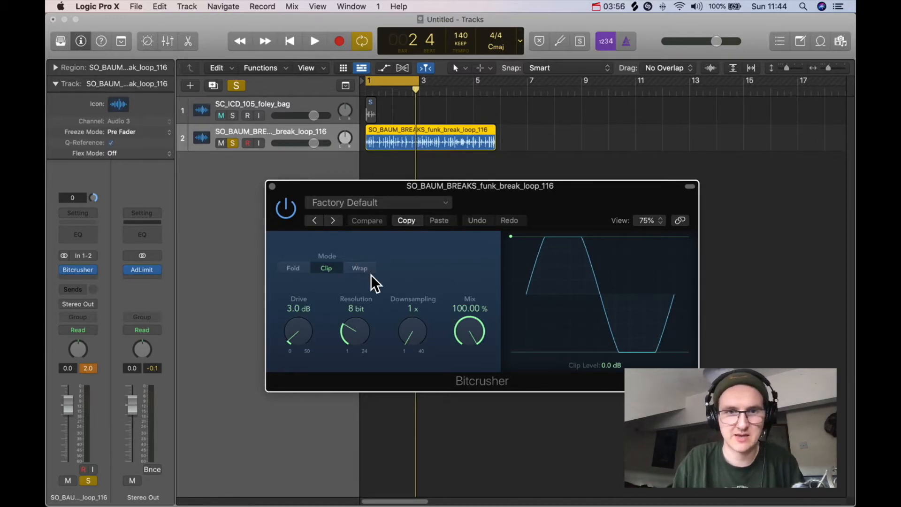
- Play the loop while adjusting Bitcrusher, setting Downsampling to 24x and sweeping Resolution before returning it to 8 bit
key(space)
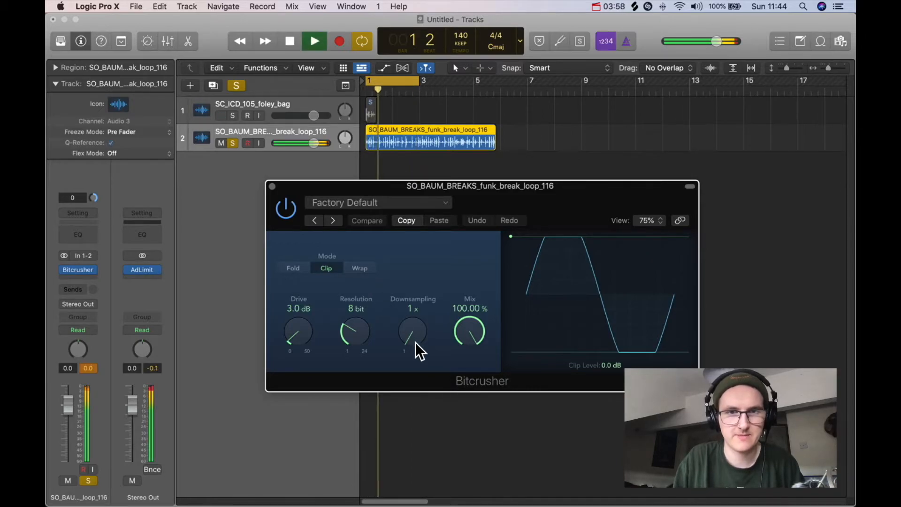
drag(413, 329, 411, 263)
drag(417, 329, 411, 303)
drag(348, 326, 354, 287)
drag(351, 327, 354, 393)
drag(360, 355, 354, 283)
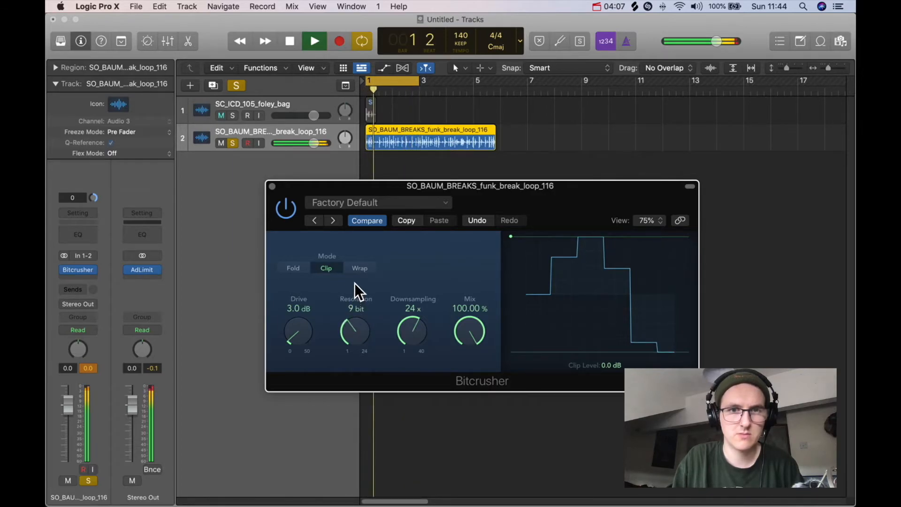
key(space)
drag(358, 328, 356, 334)
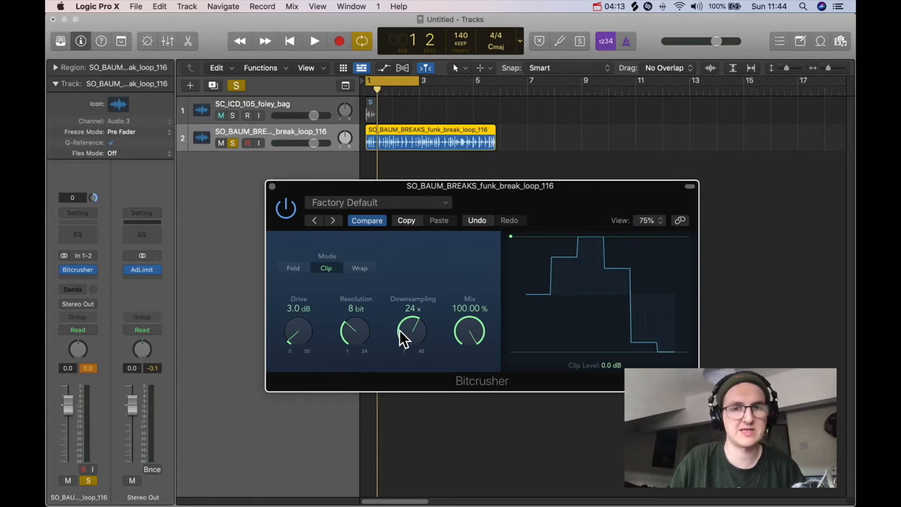
- Play the funk break loop while adjusting Bitcrusher's Downsampling to 23x
key(space)
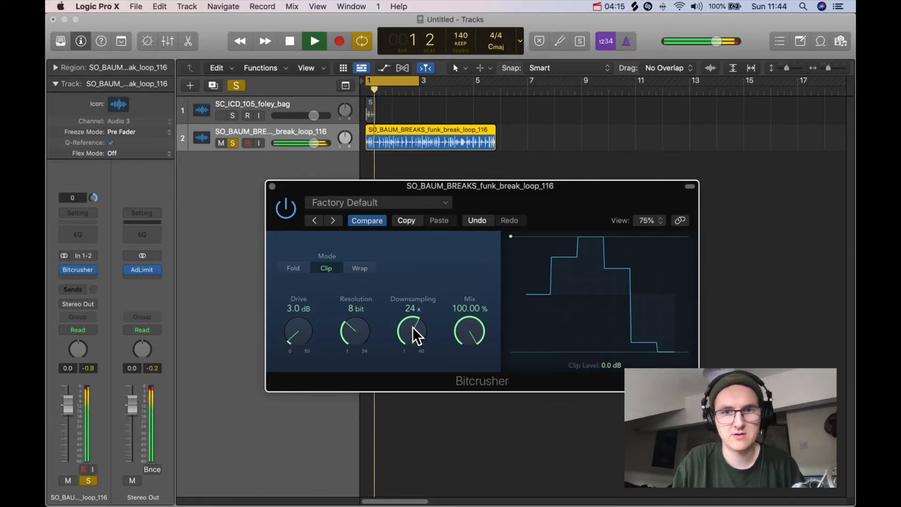
drag(412, 328, 411, 280)
key(space)
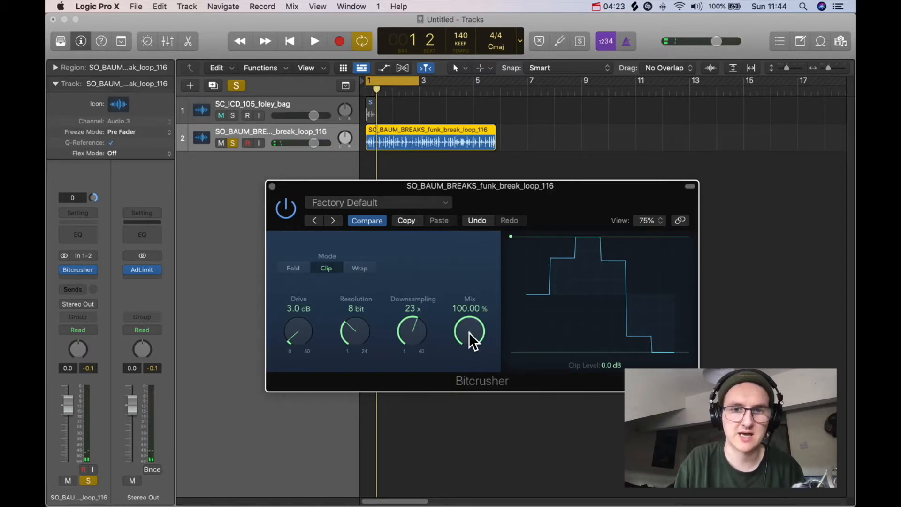
- Lower Bitcrusher's Mix to 24%, audition the funk break loop with it, and close the plug-in window
drag(469, 332, 487, 396)
key(space)
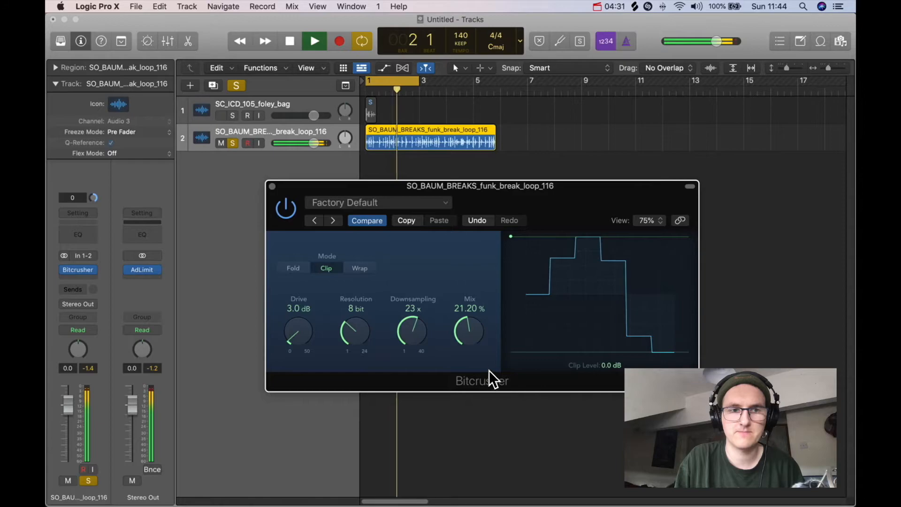
drag(476, 337, 475, 333)
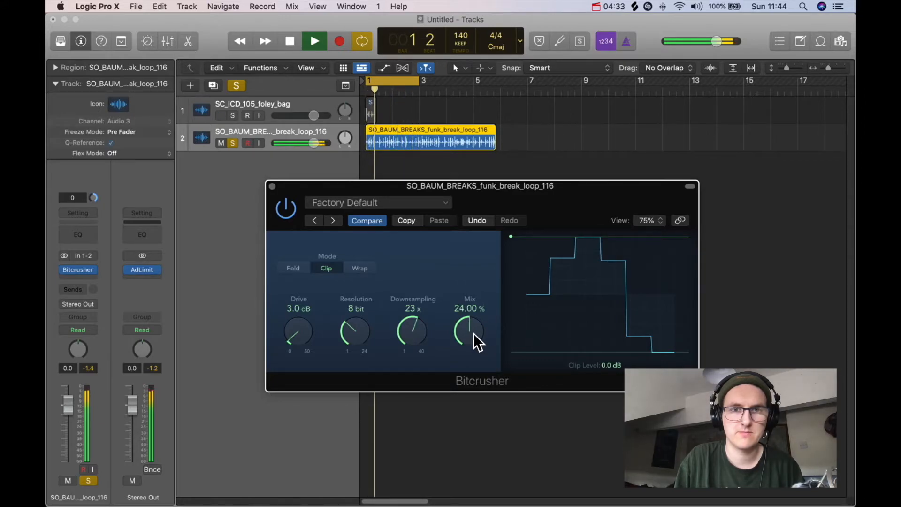
key(space)
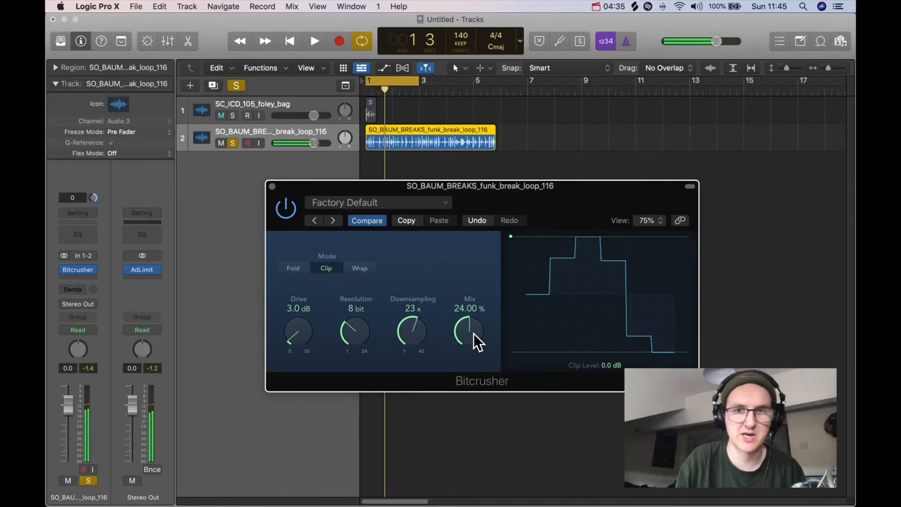
click(273, 187)
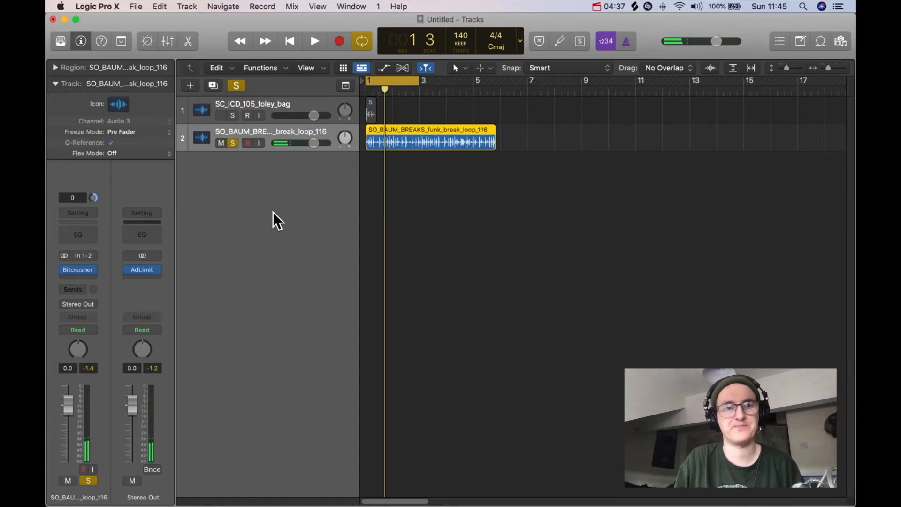
- Replace Bitcrusher on the funk break loop track with the stereo Gain utility plug-in
click(92, 269)
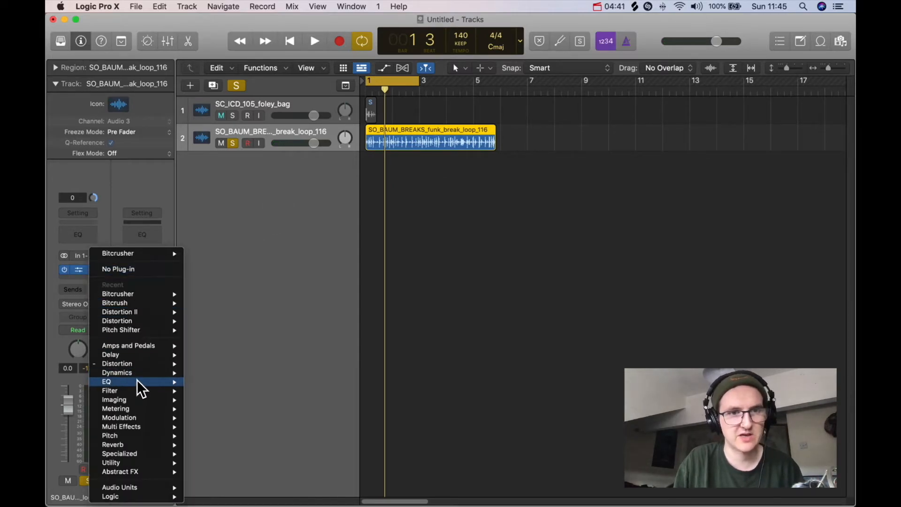
mouse_move(136, 380)
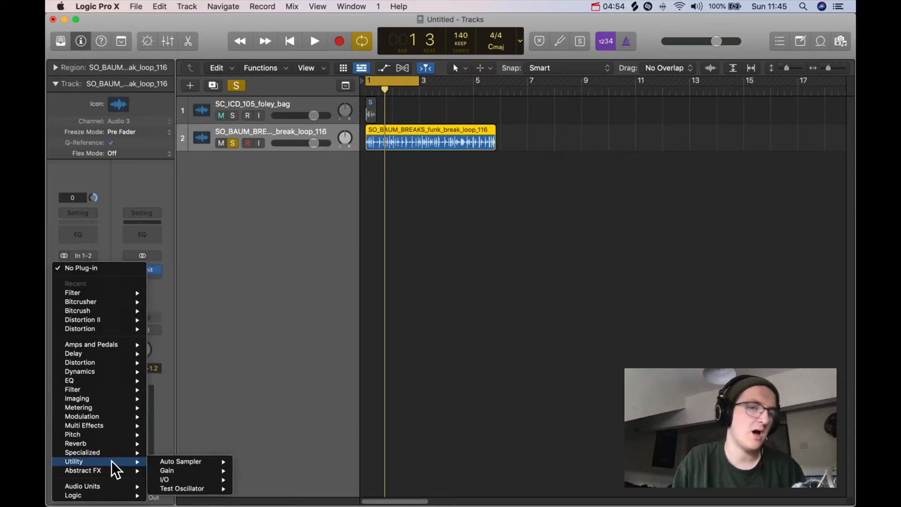
mouse_move(187, 471)
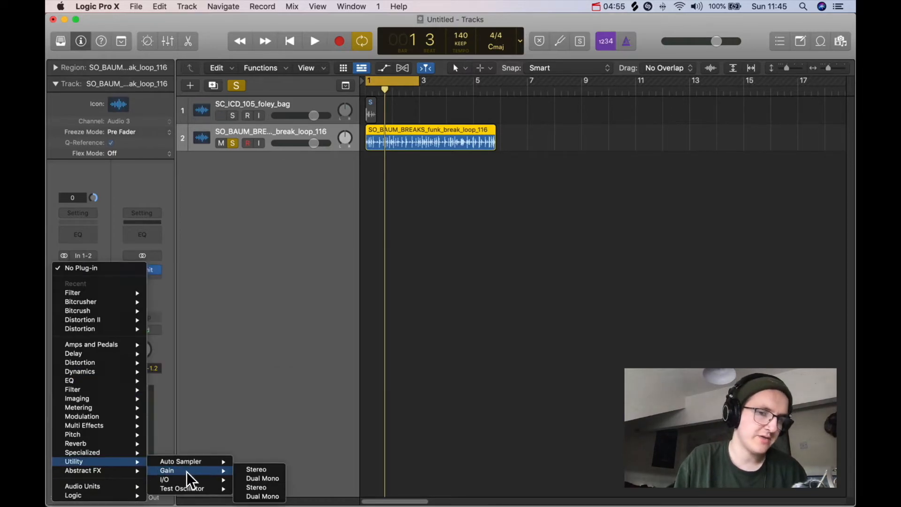
click(262, 472)
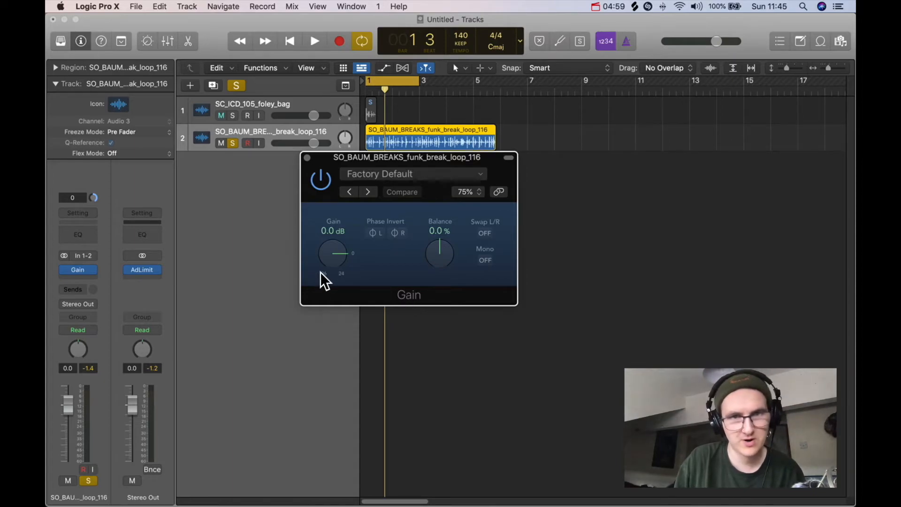
- Move the Gain plug-in's window below the tracks, lower its Gain to -5.2 dB, and close the window
mouse_move(335, 255)
mouse_down()
mouse_move(335, 240)
mouse_move(334, 255)
mouse_up()
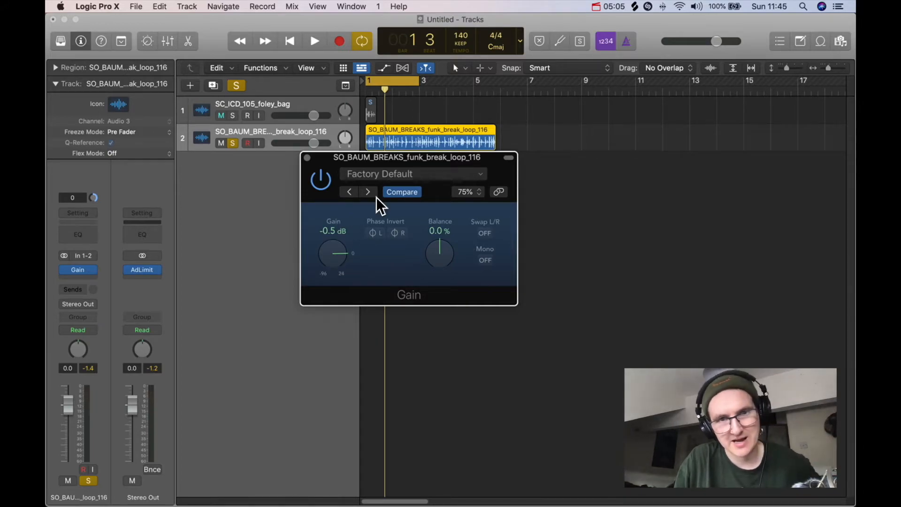
drag(428, 156, 518, 171)
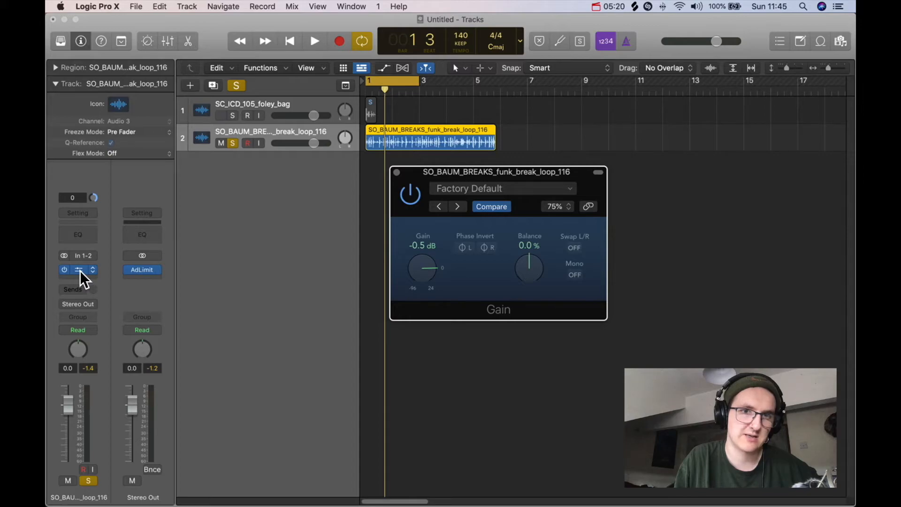
drag(401, 280, 429, 273)
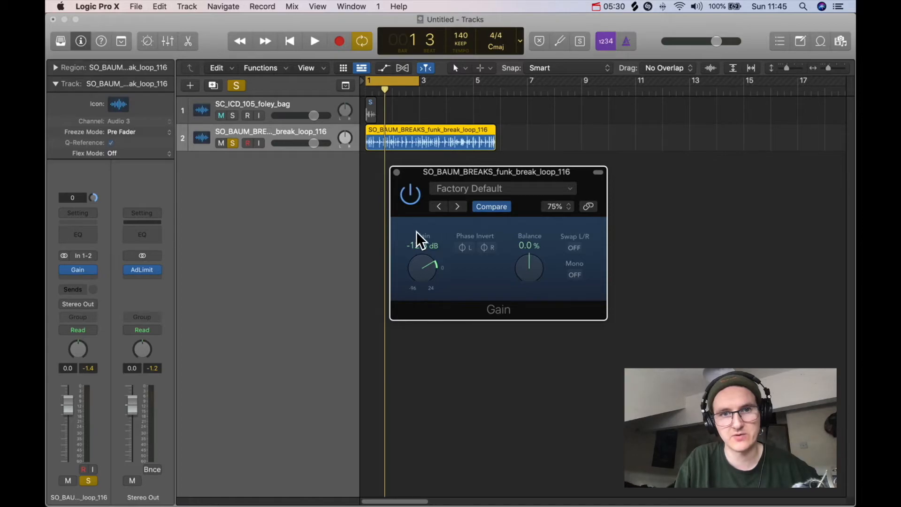
drag(421, 255, 415, 266)
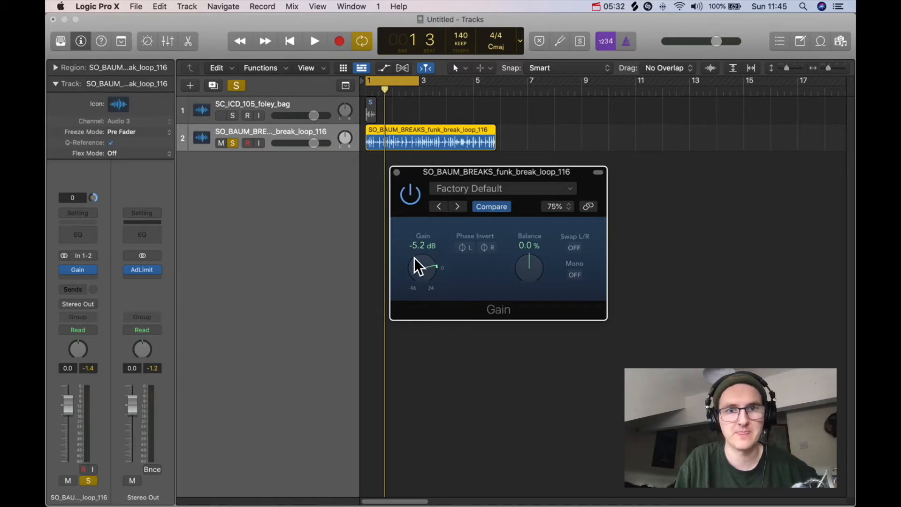
click(397, 172)
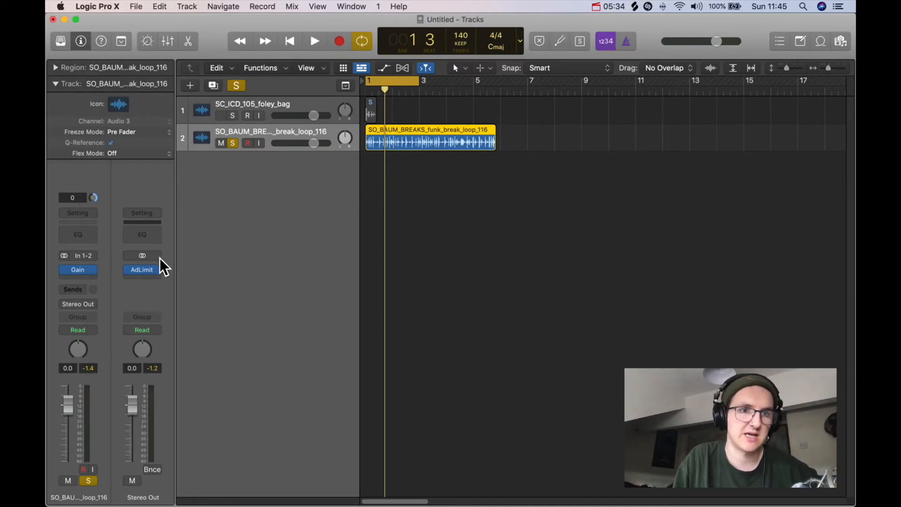
click(93, 270)
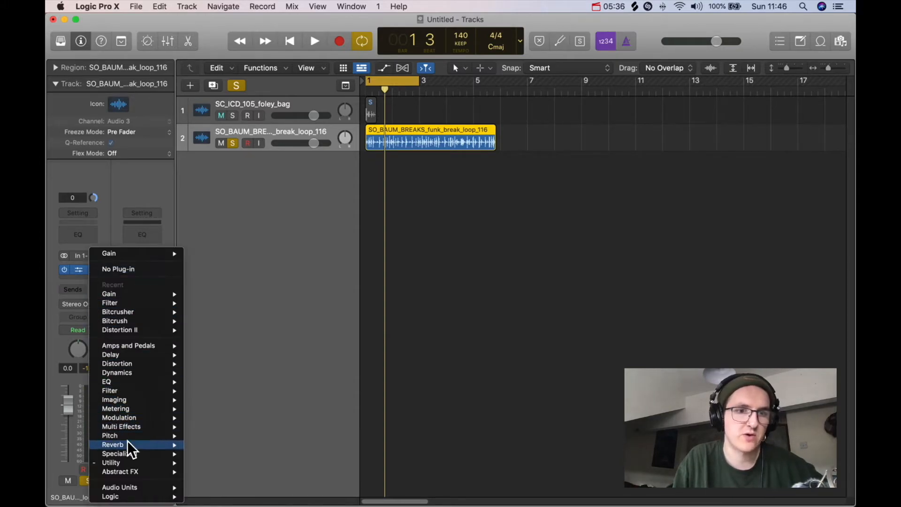
click(230, 210)
click(221, 116)
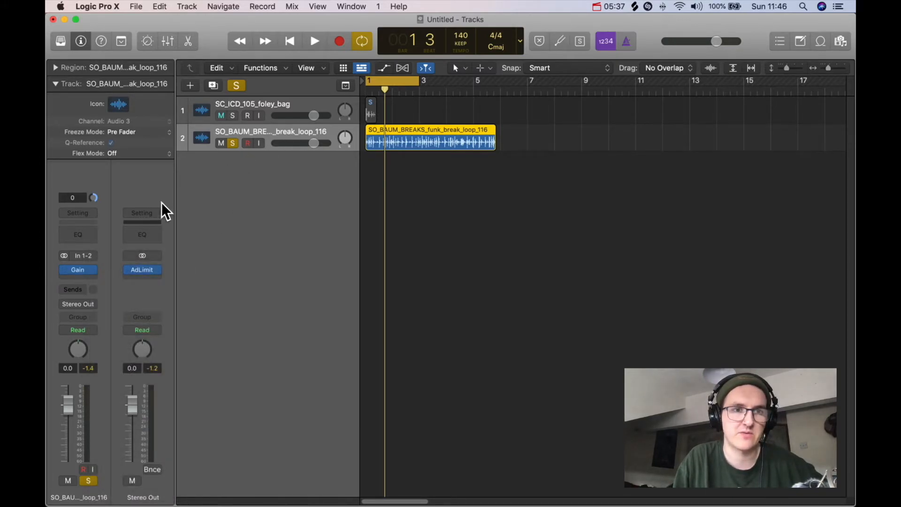
- Load the stereo Chorus modulation plug-in on the funk break loop track and place its window below the tracks
click(100, 269)
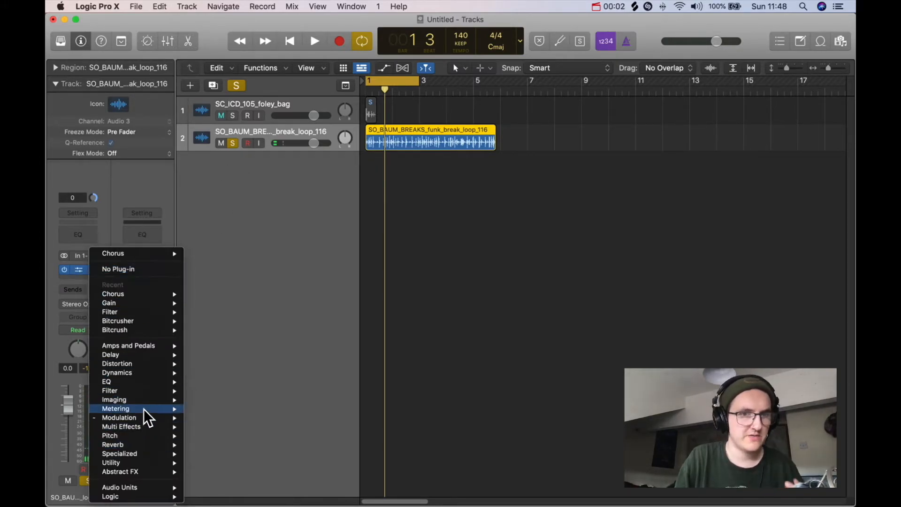
mouse_move(141, 418)
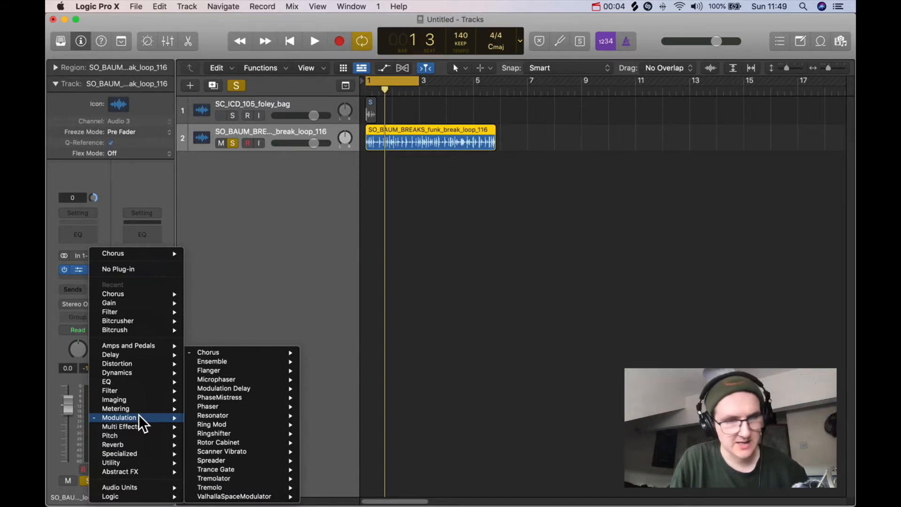
mouse_move(279, 357)
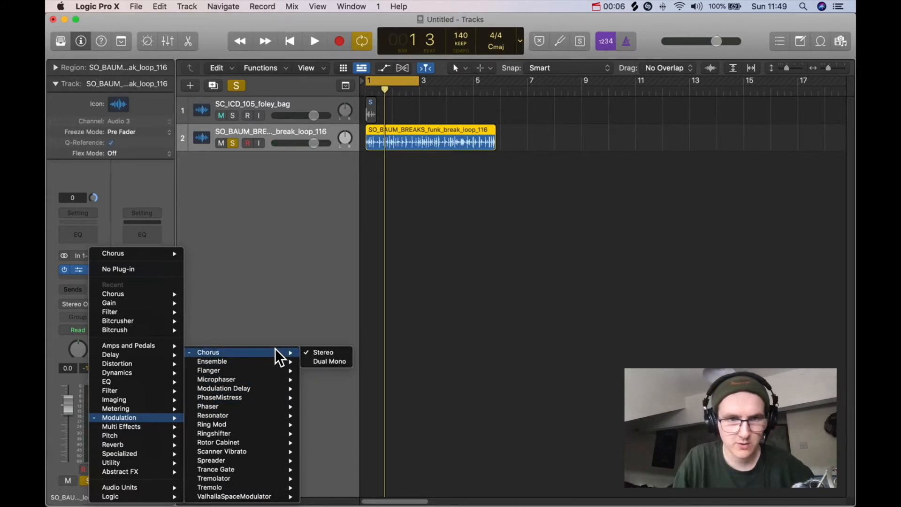
click(320, 355)
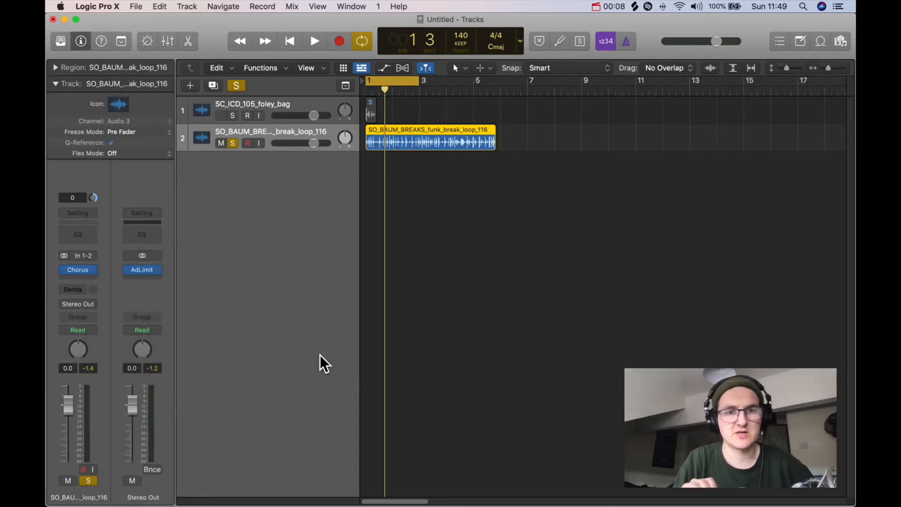
click(77, 269)
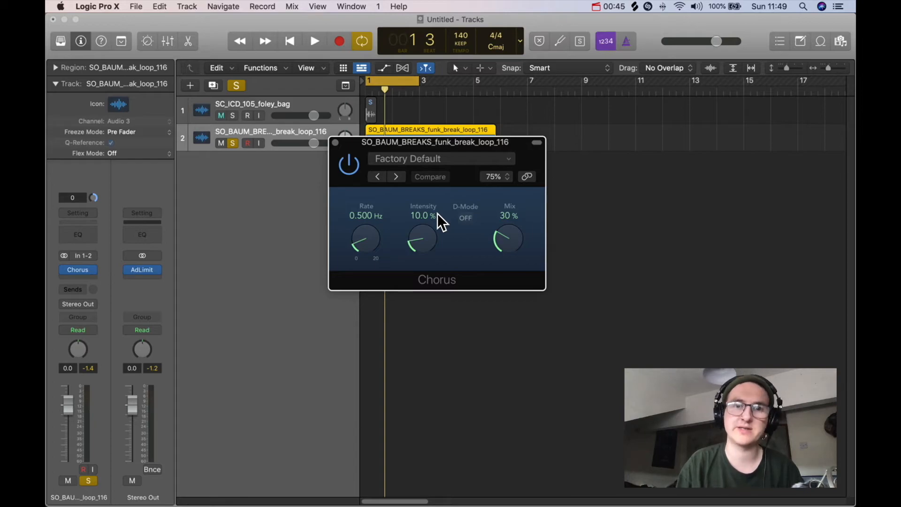
drag(483, 141, 489, 176)
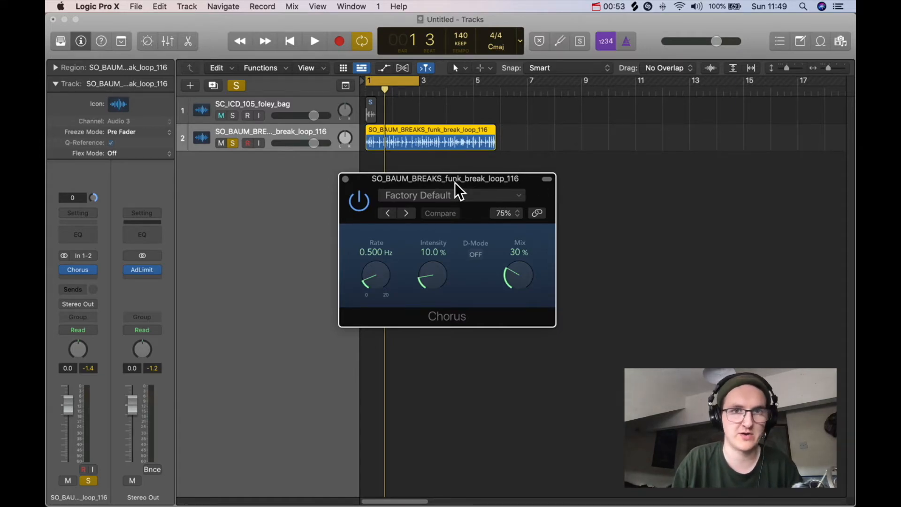
- Play the loop while raising Chorus to a Rate of 20 Hz, Intensity of 100% and Mix of 100%
key(space)
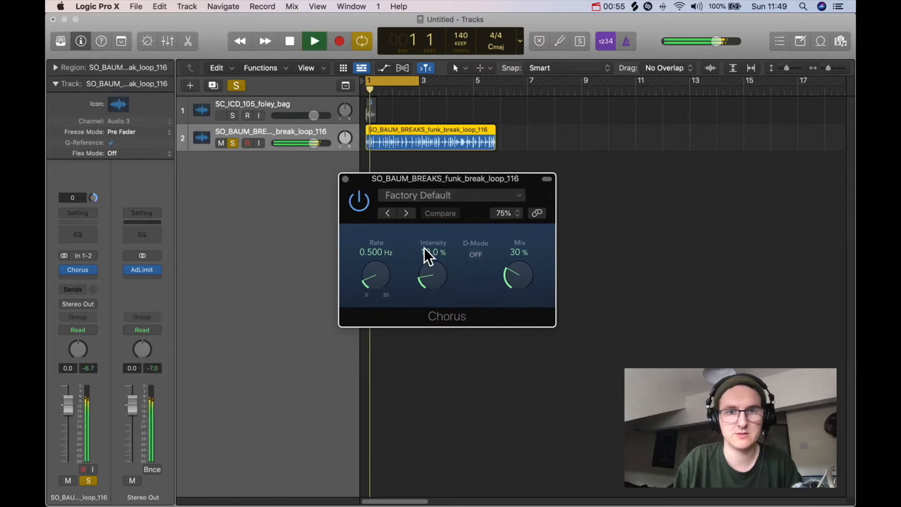
drag(365, 275, 364, 187)
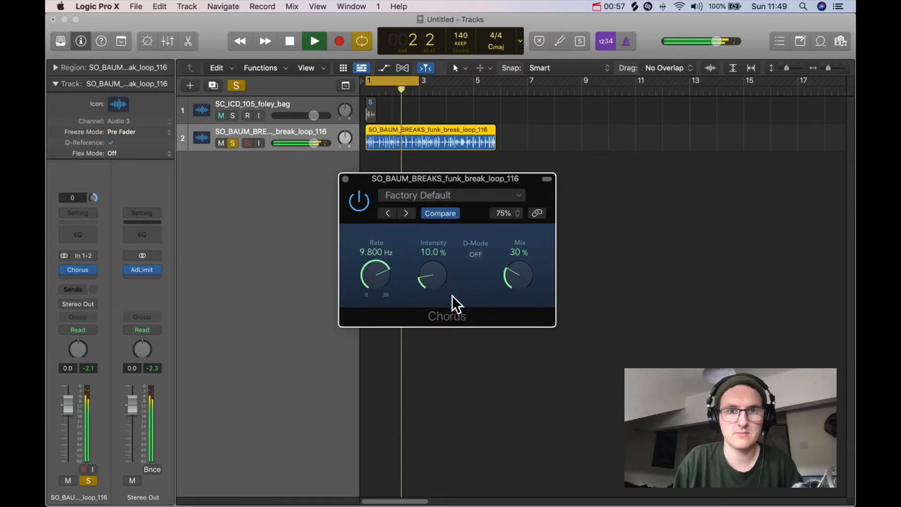
drag(433, 249, 416, 129)
mouse_move(368, 267)
mouse_down()
mouse_move(370, 221)
mouse_move(376, 273)
mouse_up()
drag(516, 274, 500, 136)
drag(380, 270, 381, 232)
drag(431, 281, 426, 240)
drag(387, 265, 390, 204)
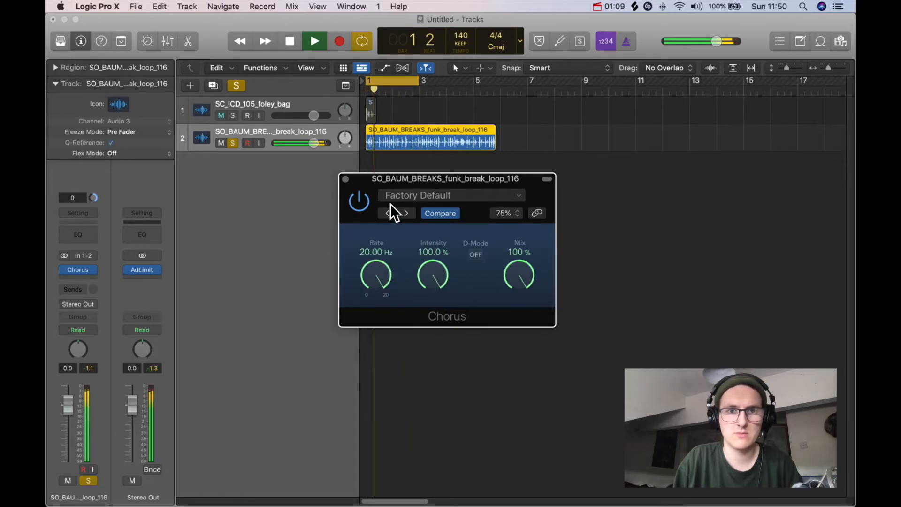
- Sweep the Chorus Rate down and back to 20 Hz with Intensity at 82%, stop playback and close the window
drag(390, 273, 386, 314)
drag(398, 404, 398, 328)
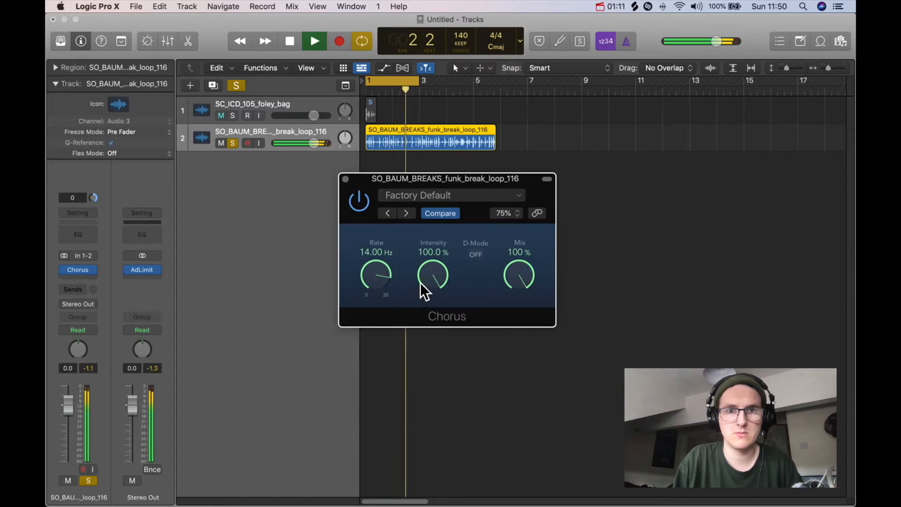
drag(429, 279, 430, 301)
drag(398, 272, 390, 381)
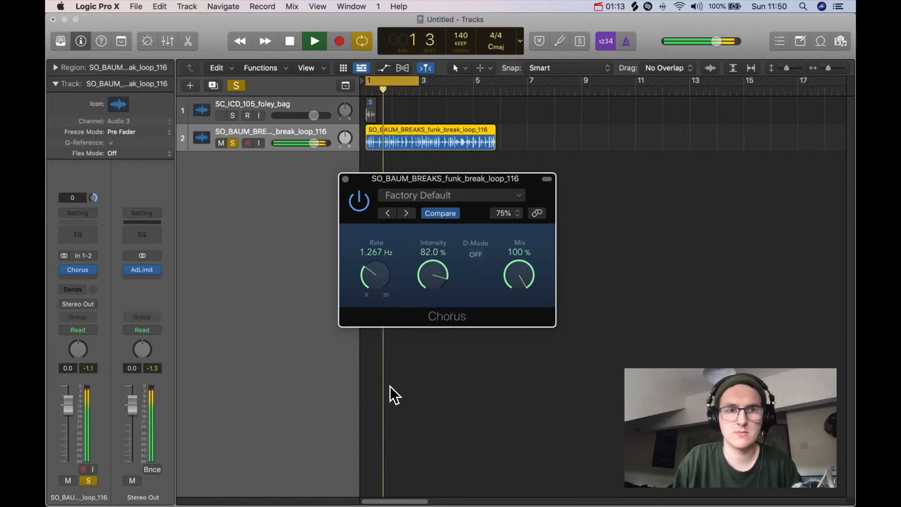
key(space)
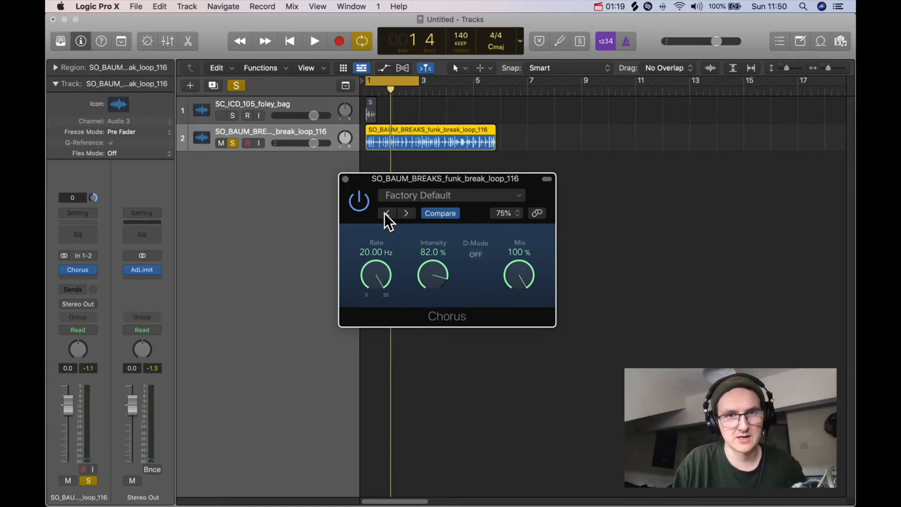
click(346, 179)
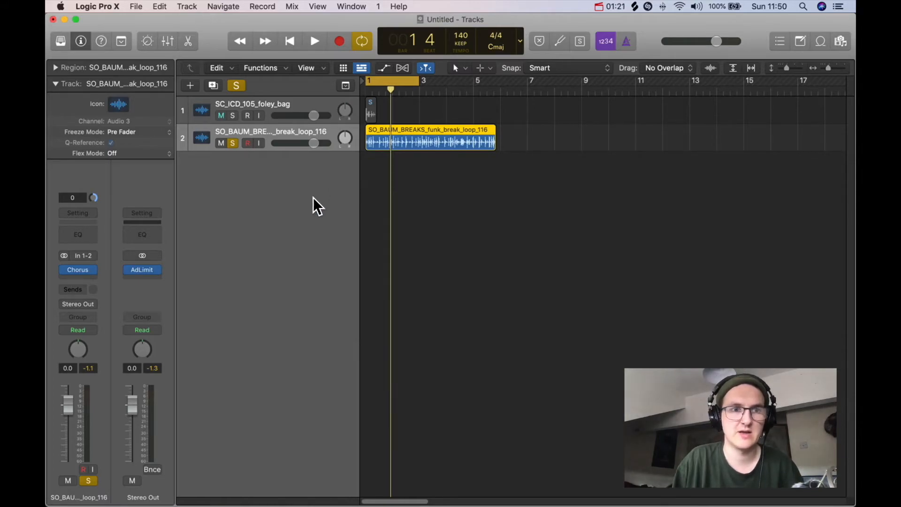
- Replace Chorus on the funk break loop track with the stereo Flanger plug-in and shift its window sideways
click(91, 270)
mouse_move(141, 418)
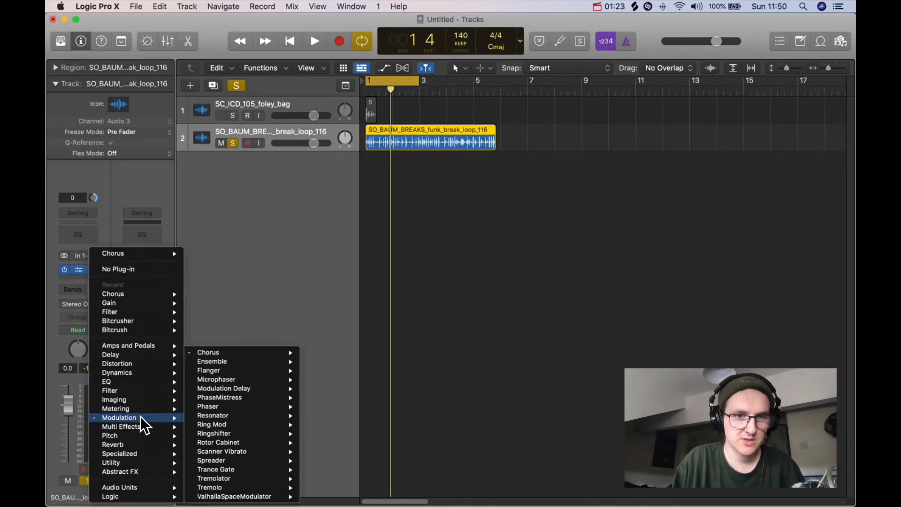
mouse_move(234, 371)
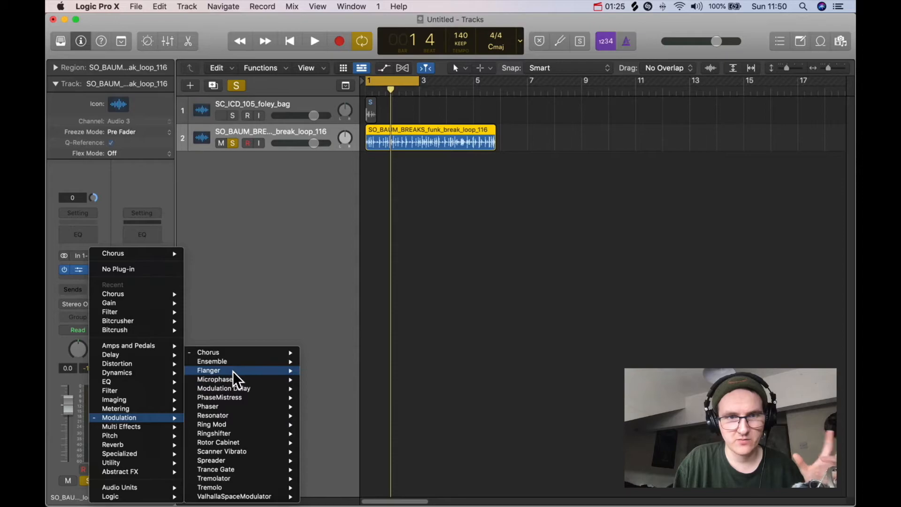
click(319, 371)
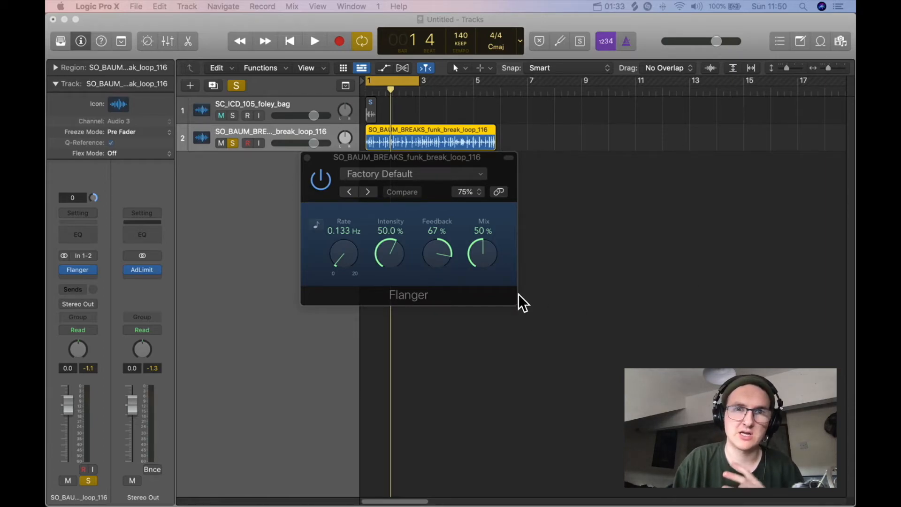
drag(410, 158, 451, 157)
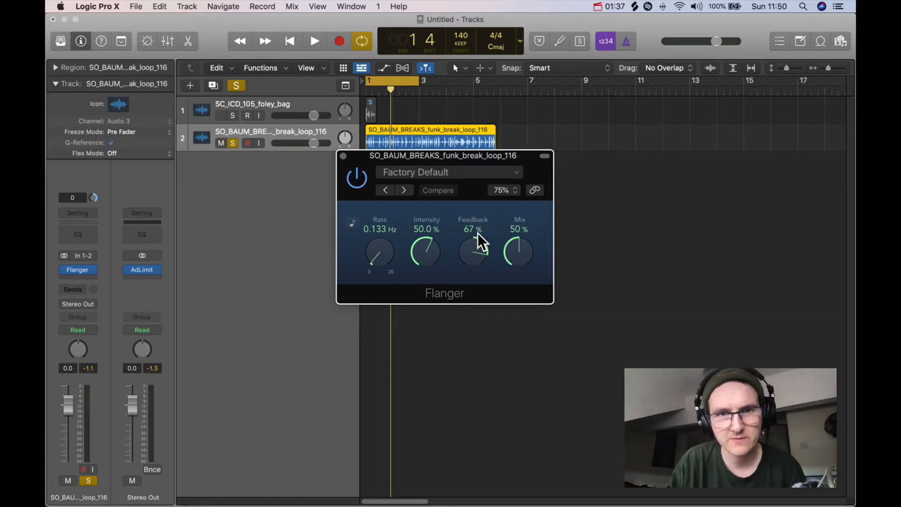
- Play the loop while raising Flanger to a Rate of 11.3 Hz, Intensity of 100%, Feedback of 85% and Mix of 89%
drag(370, 244, 372, 201)
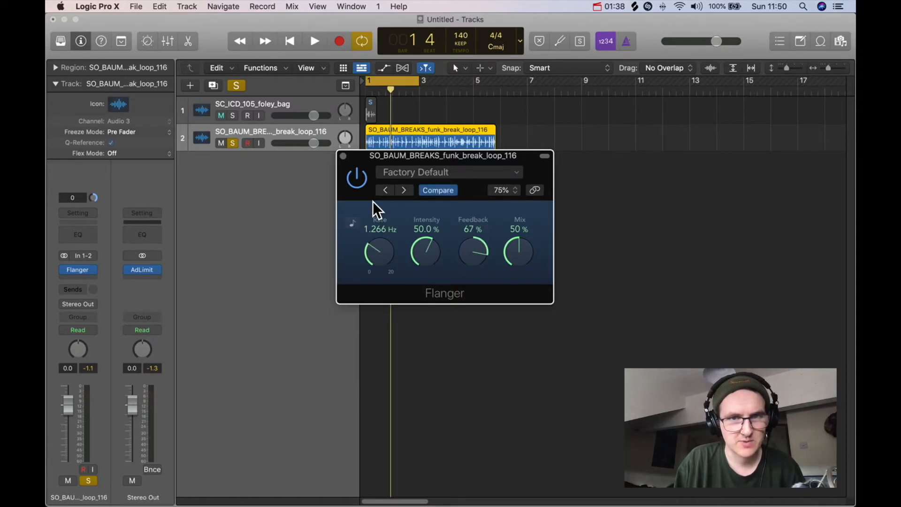
key(space)
drag(379, 252, 390, 186)
drag(424, 236, 414, 173)
drag(486, 249, 512, 185)
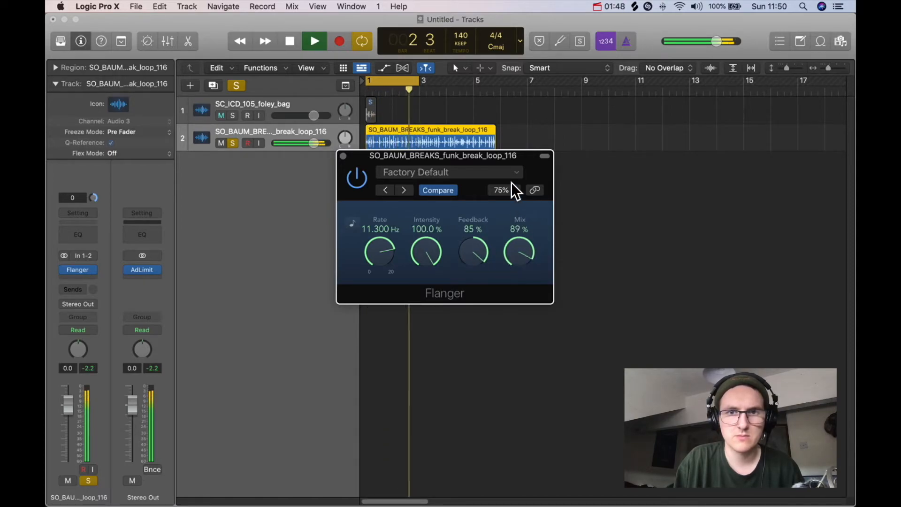
- Lower Flanger to an Intensity of 21%, Mix of 41% and Rate of 1 Hz, stop playback and close its window
drag(438, 253, 432, 314)
drag(378, 248, 404, 278)
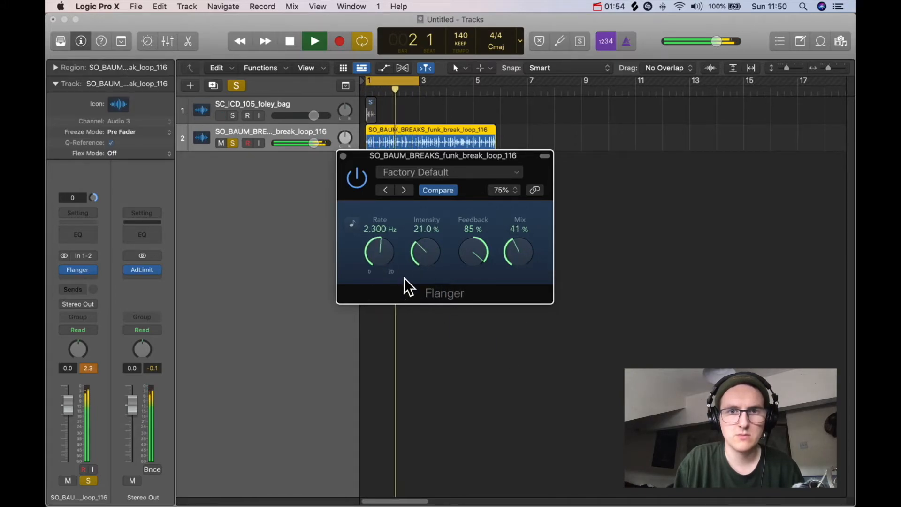
drag(380, 247, 383, 292)
key(space)
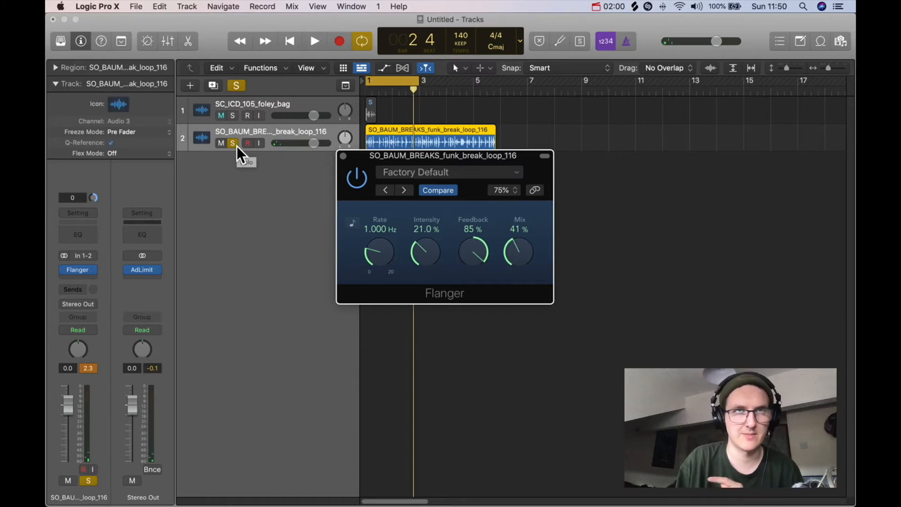
click(344, 156)
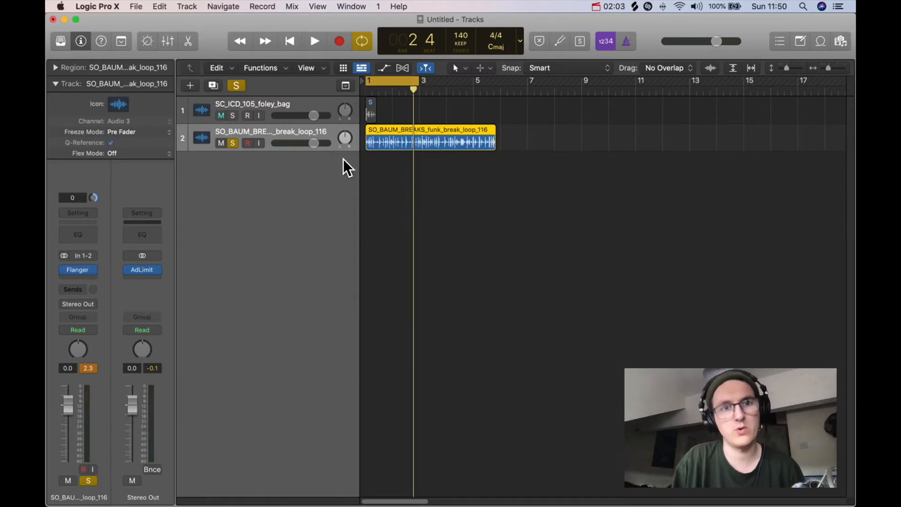
- Replace Flanger on the funk break loop track with the stereo Phaser modulation plug-in
click(90, 271)
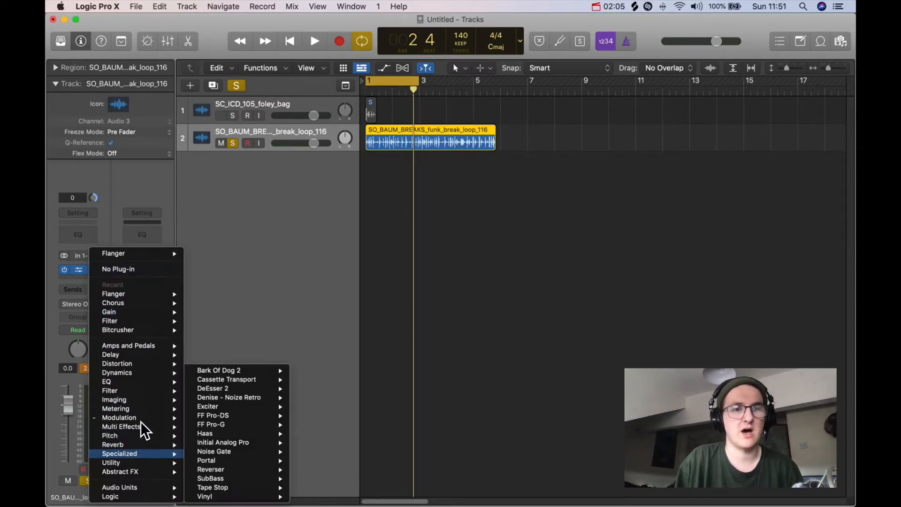
mouse_move(141, 418)
mouse_move(238, 415)
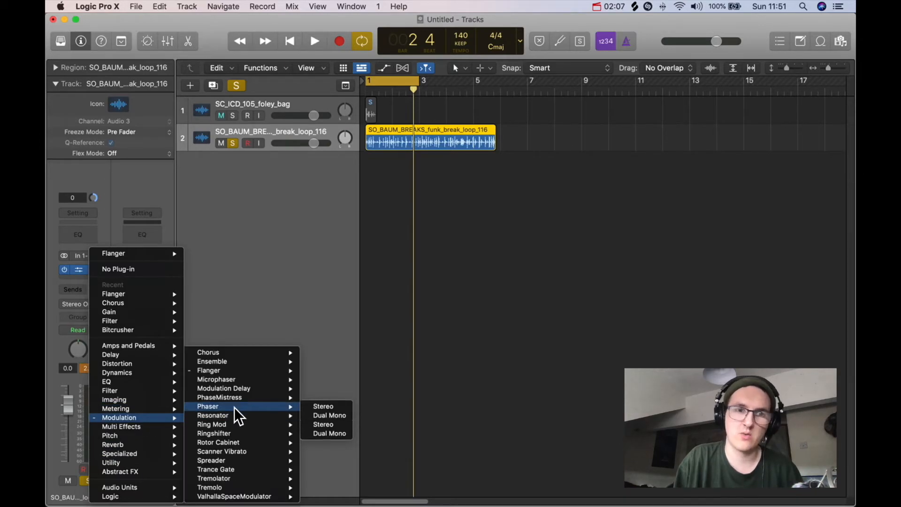
click(339, 407)
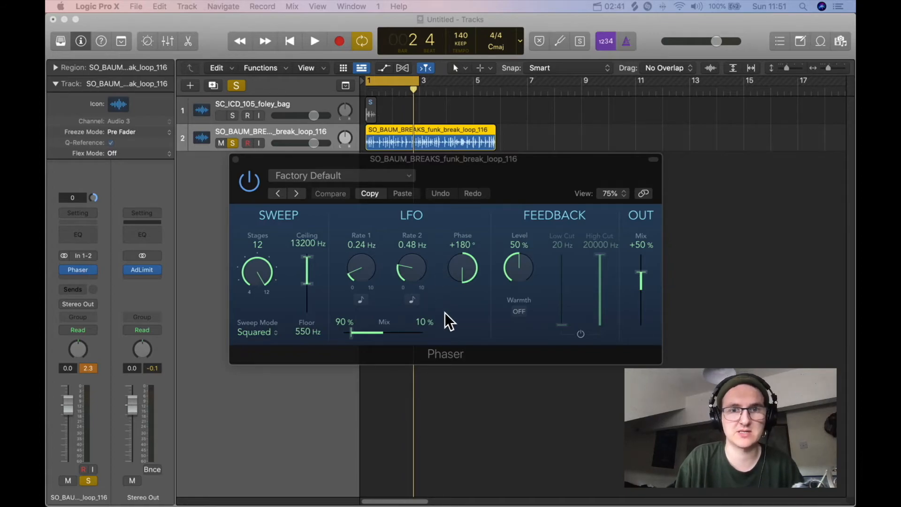
- Play the loop and set Phaser to 12 Stages, Mix +100%, Phase -180°, Rate 2 at 8.20 Hz and Rate 1 at 7.66 Hz
click(540, 124)
key(space)
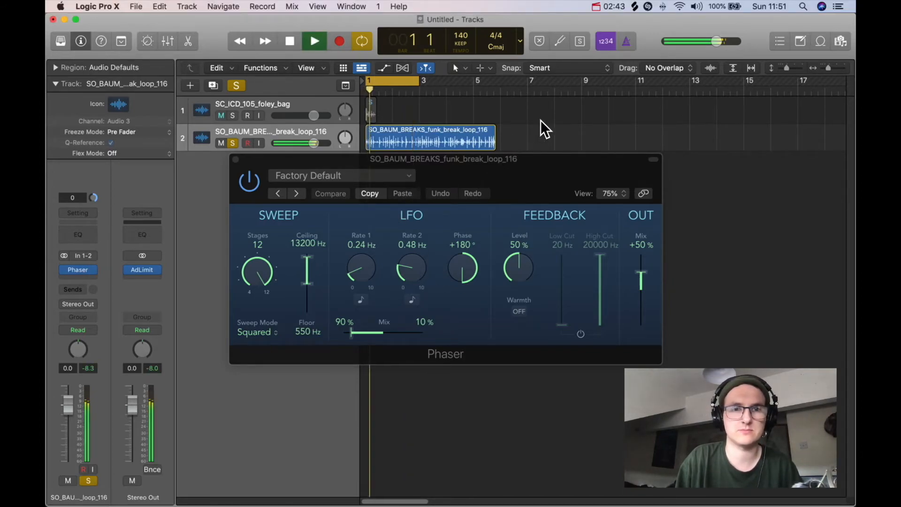
click(247, 266)
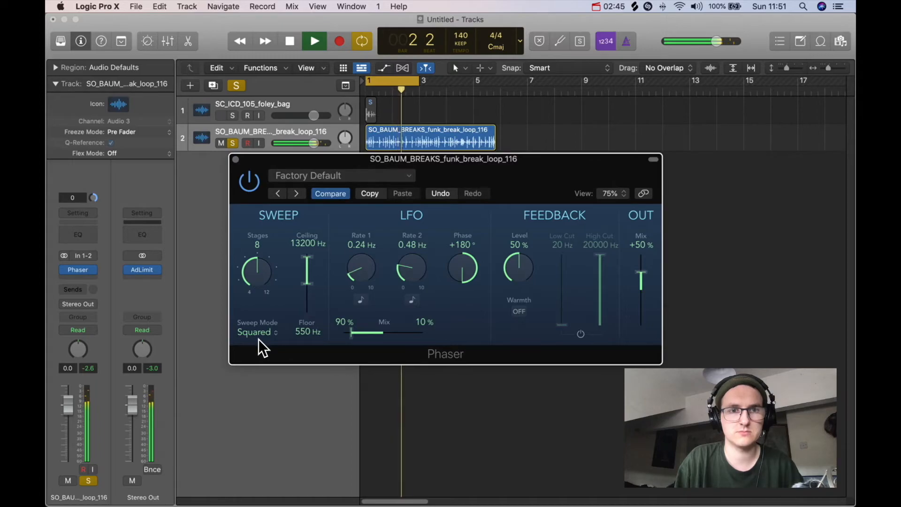
drag(644, 270, 641, 219)
drag(469, 272, 488, 442)
drag(429, 276, 405, 145)
drag(362, 265, 359, 175)
drag(367, 283, 356, 217)
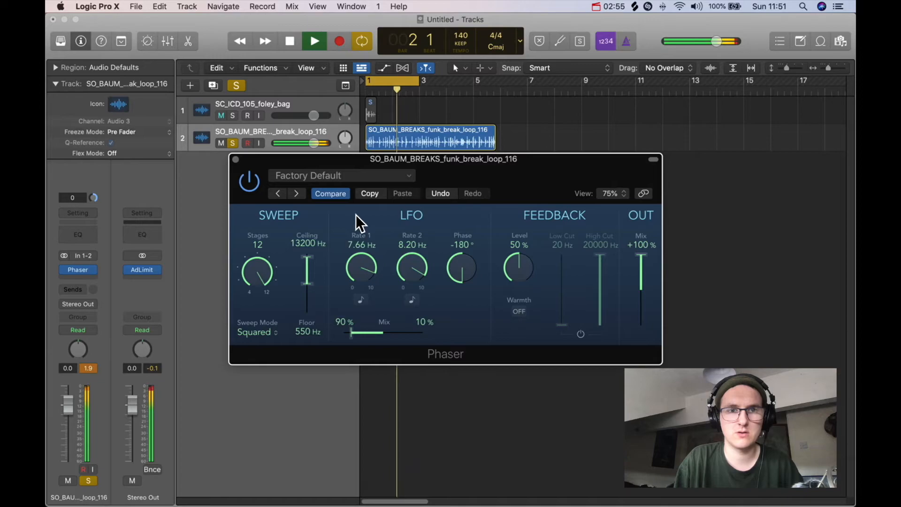
- Raise Phaser's Rate 1 to 9.28 Hz and lower the sweep range to a Ceiling of 1100 Hz and Floor of 20 Hz
drag(361, 274, 359, 212)
drag(358, 255, 309, 298)
drag(309, 265, 307, 330)
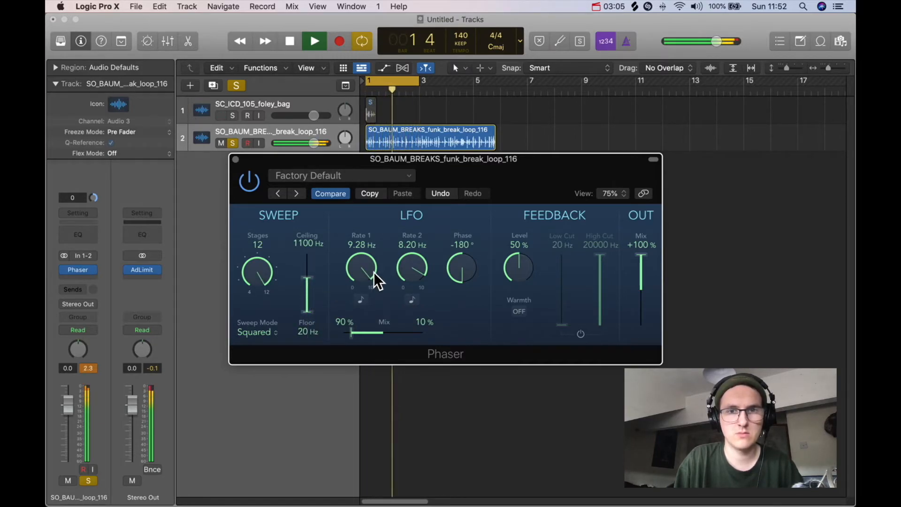
- Set Phaser's feedback Level to 58%, Low Cut to 360 Hz and Mix to +42%, and close its window
drag(505, 271, 519, 292)
drag(635, 263, 639, 299)
drag(562, 321, 561, 280)
drag(642, 293, 641, 274)
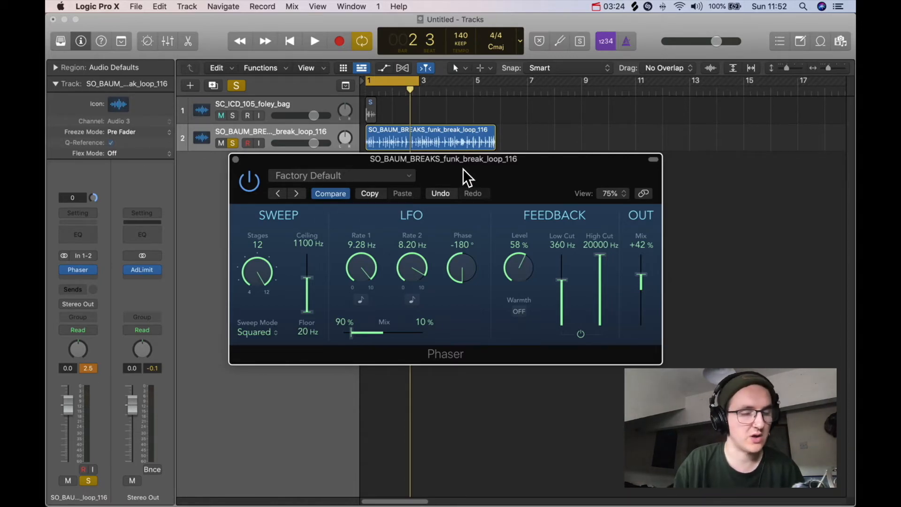
click(236, 159)
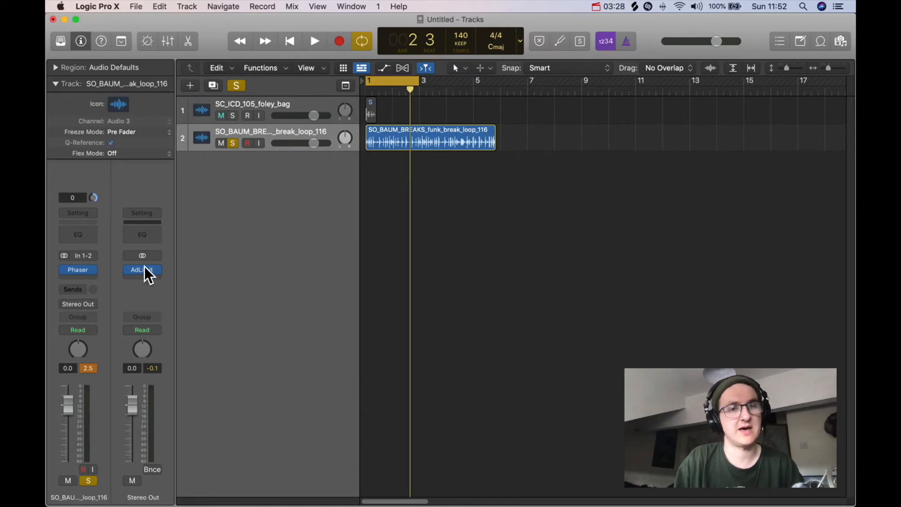
- Replace Phaser with the Tremolo plug-in, set its Symmetry to 56% and place its window below the tracks
click(92, 266)
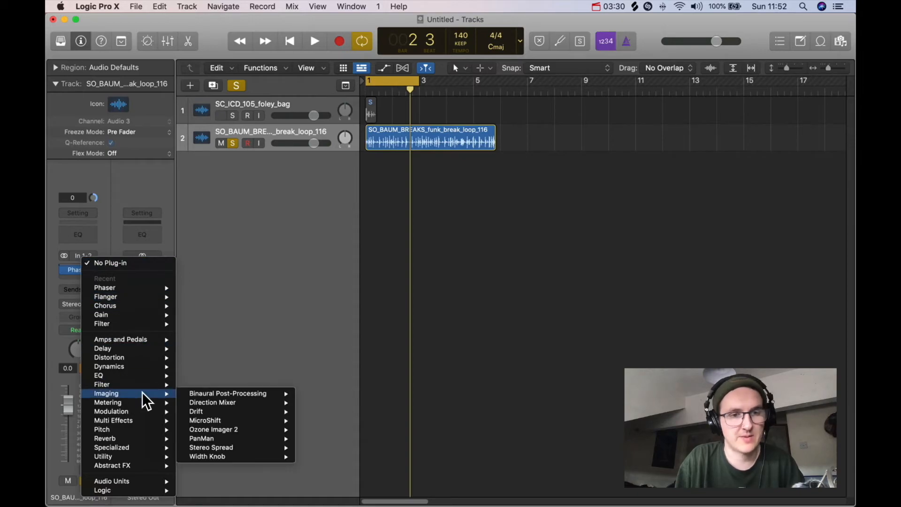
mouse_move(142, 411)
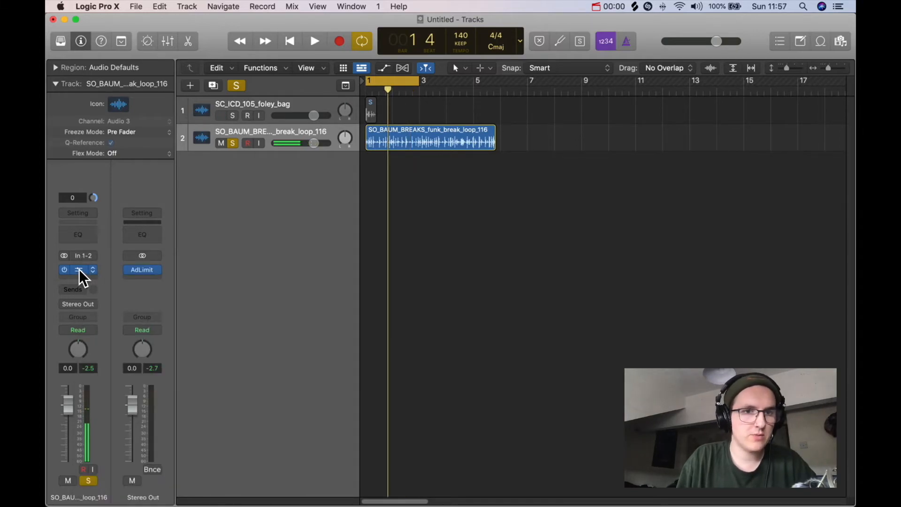
click(79, 270)
drag(479, 120, 508, 138)
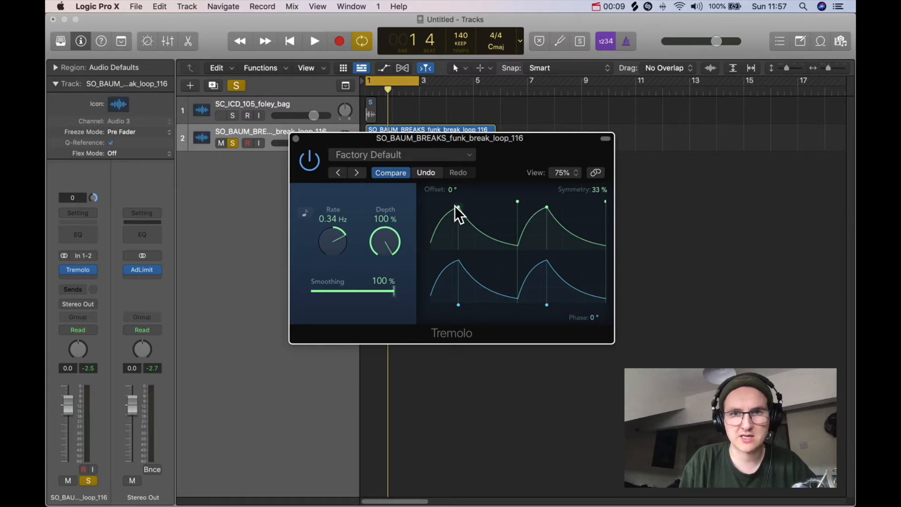
drag(455, 204, 495, 213)
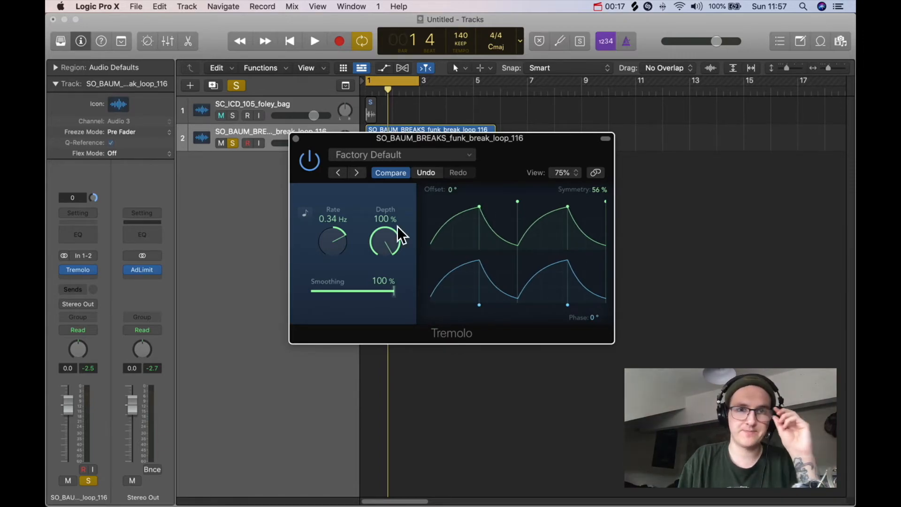
drag(485, 149, 508, 169)
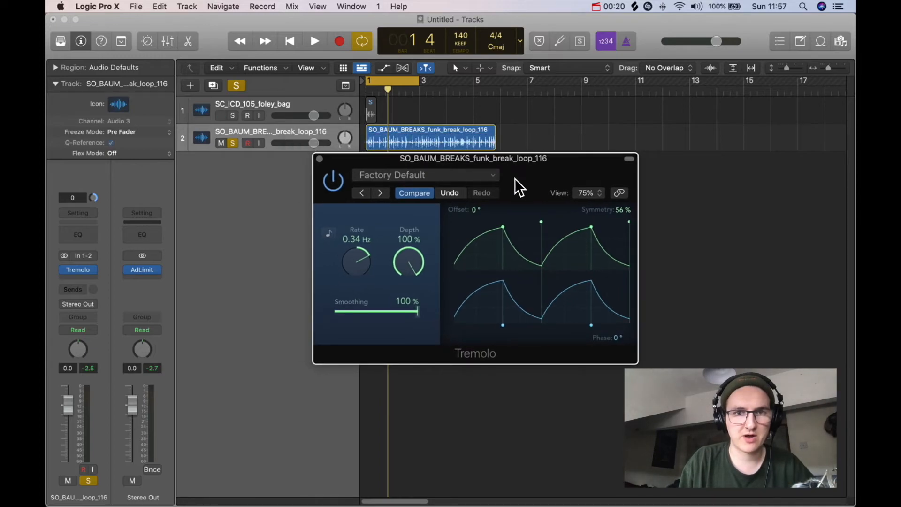
- Play the loop while adjusting Tremolo's Rate to 1.24 Hz, stop playback and close the plug-in window
key(space)
mouse_move(371, 266)
mouse_down()
mouse_move(361, 229)
mouse_move(364, 249)
mouse_up()
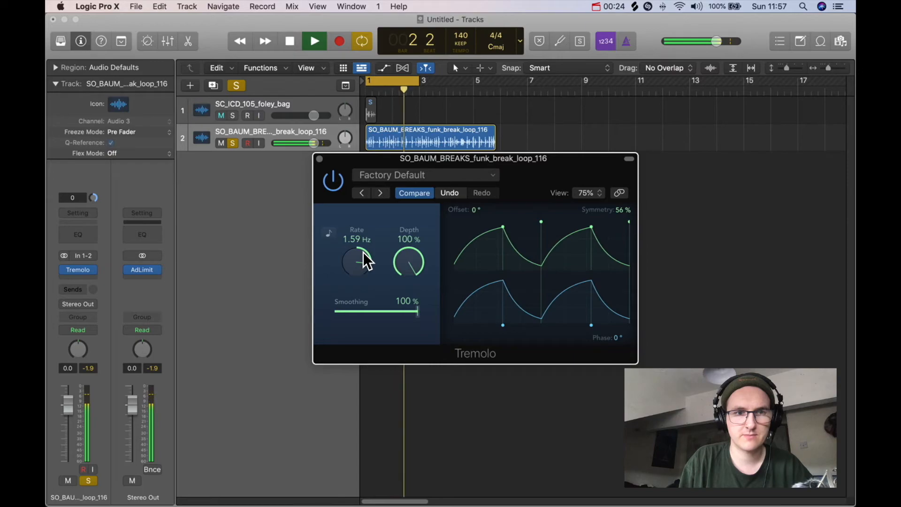
key(space)
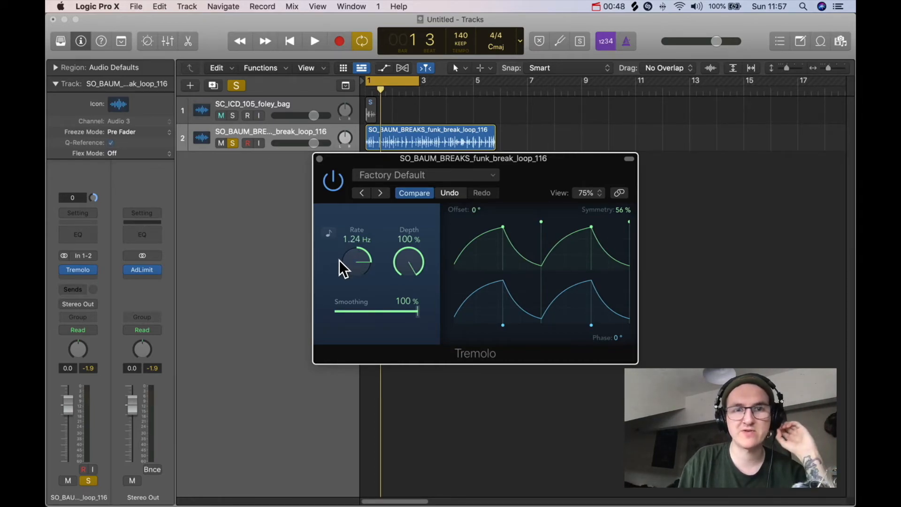
click(318, 158)
- Replace Tremolo on the funk break loop track with the stereo Noise Gate and place its window below the tracks
click(92, 268)
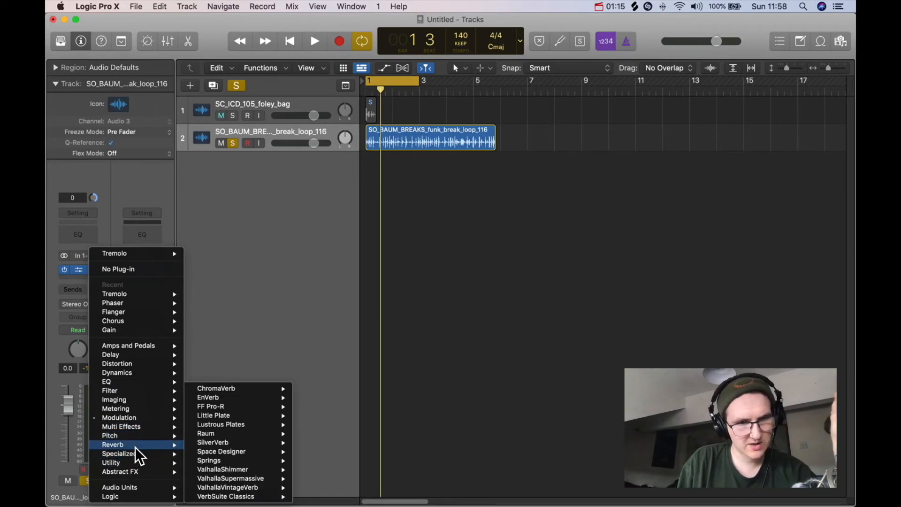
mouse_move(135, 453)
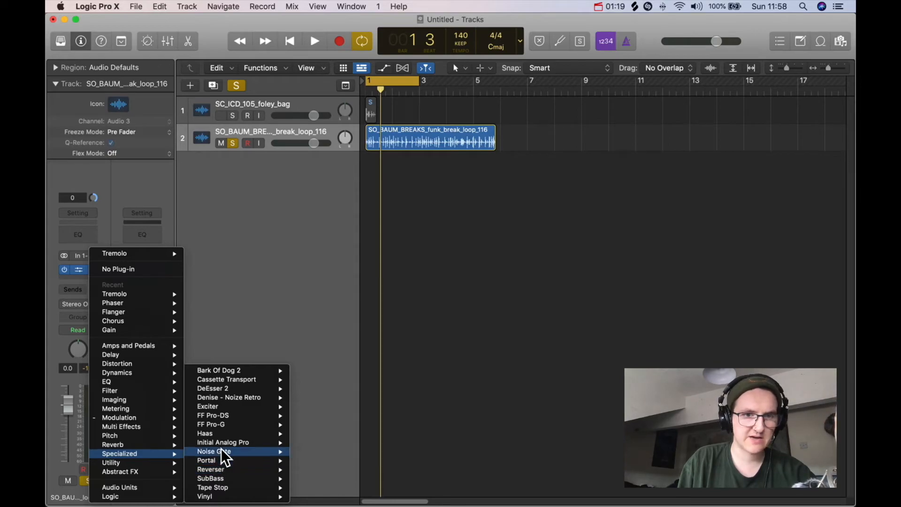
mouse_move(224, 451)
click(304, 452)
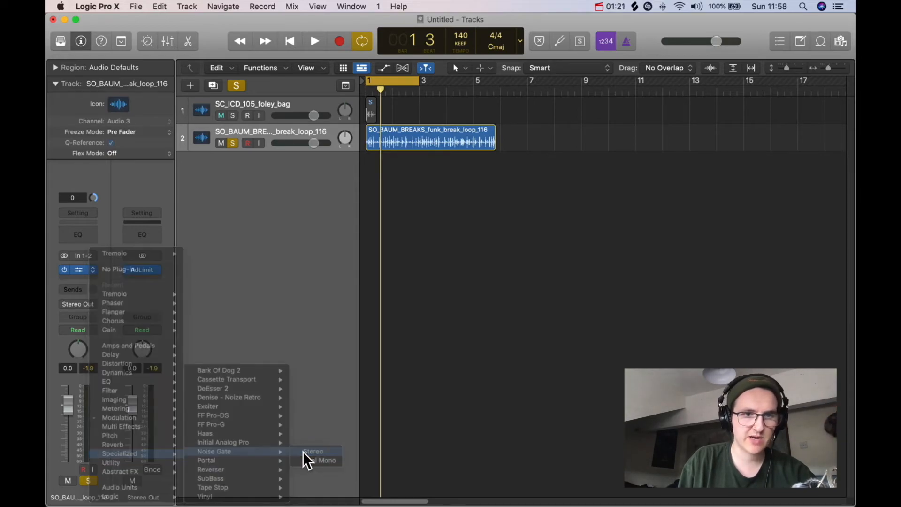
drag(567, 183, 510, 142)
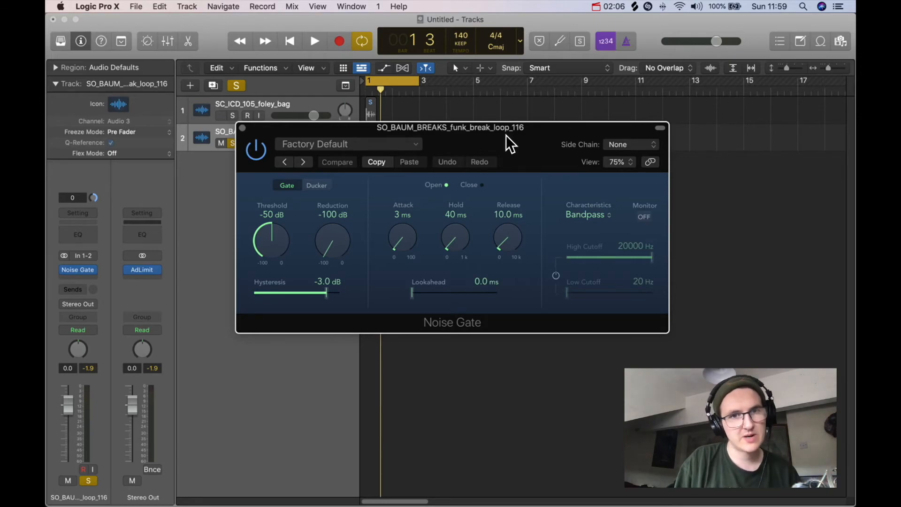
drag(508, 135, 517, 187)
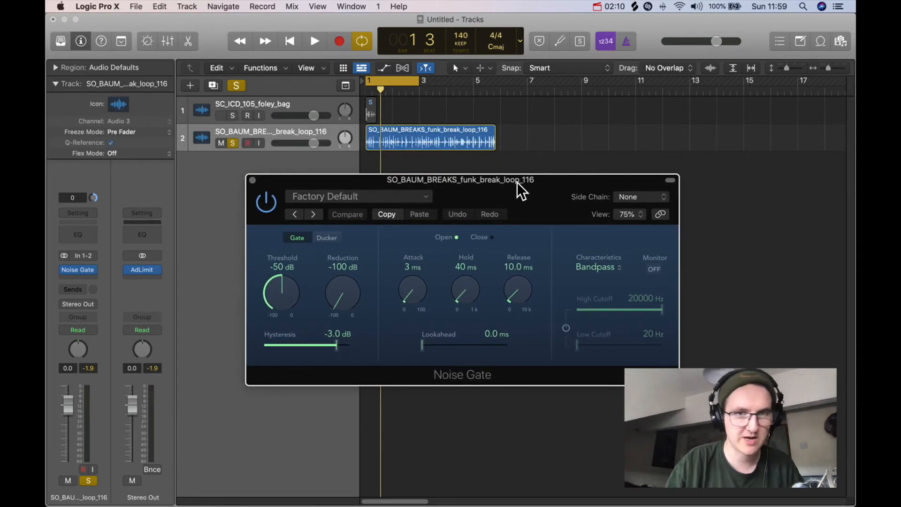
- Play the loop while raising the Noise Gate Threshold to -6 dB, and stop playback
key(space)
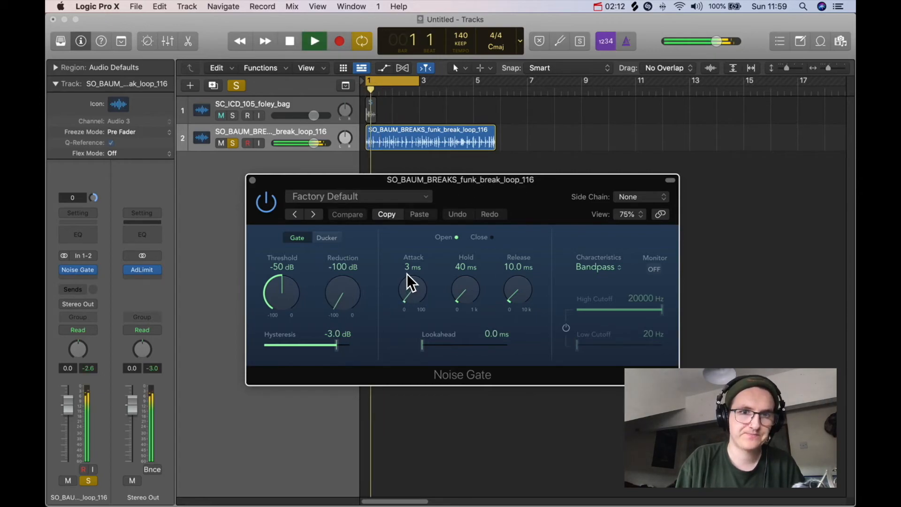
drag(297, 318, 281, 221)
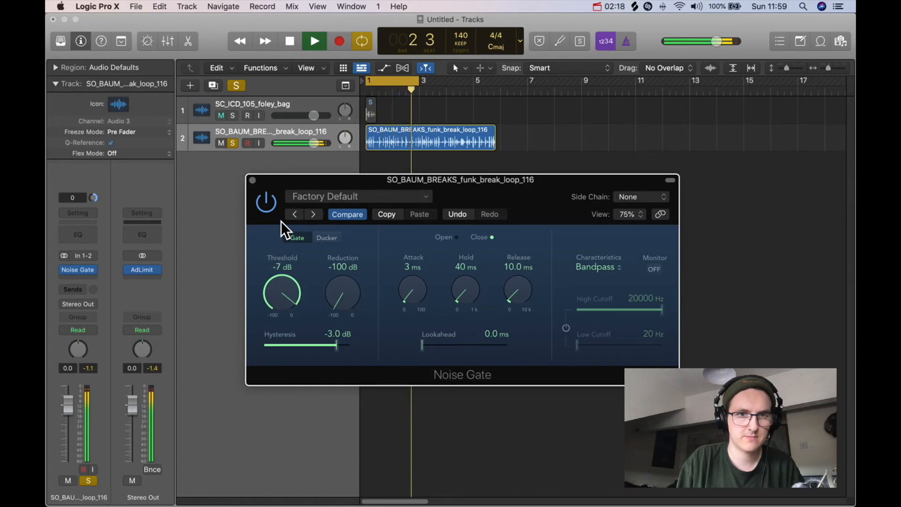
drag(294, 290, 294, 288)
key(space)
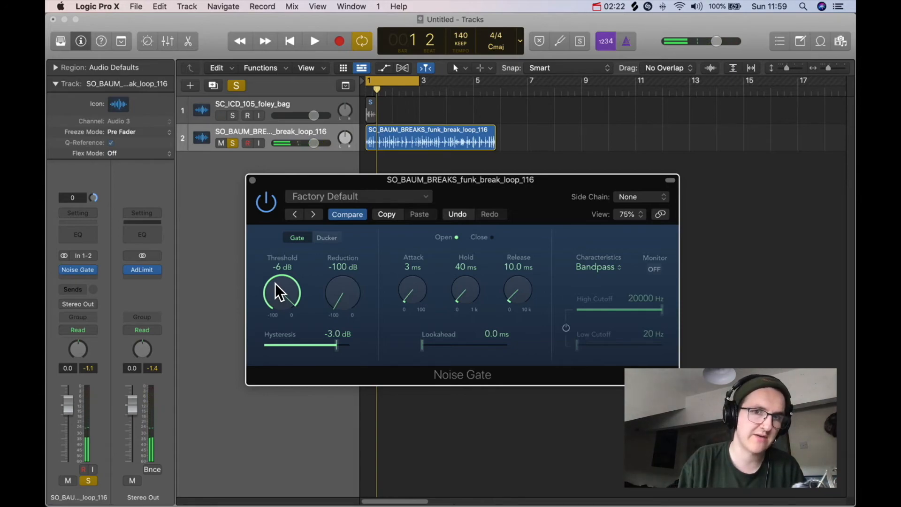
- Lower the Noise Gate Threshold to -8 dB, play the loop while raising it to -5 dB, and stop playback
drag(280, 294, 281, 297)
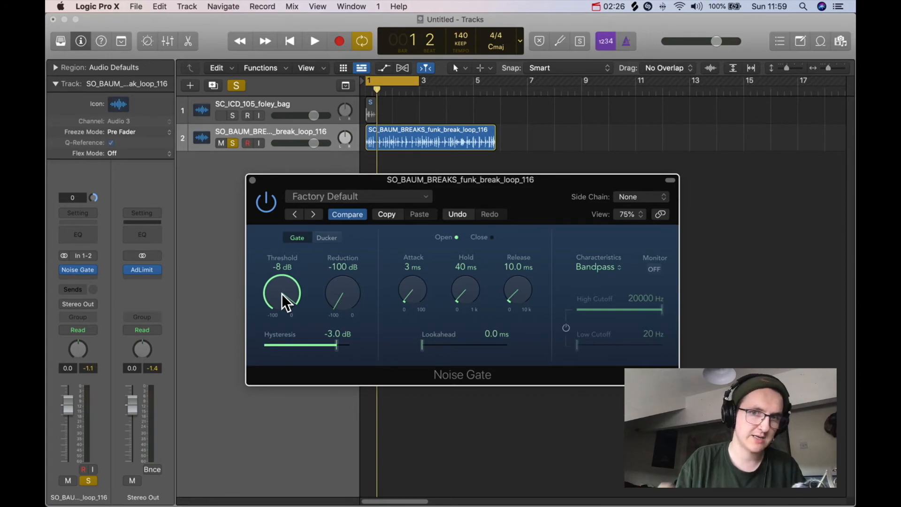
key(space)
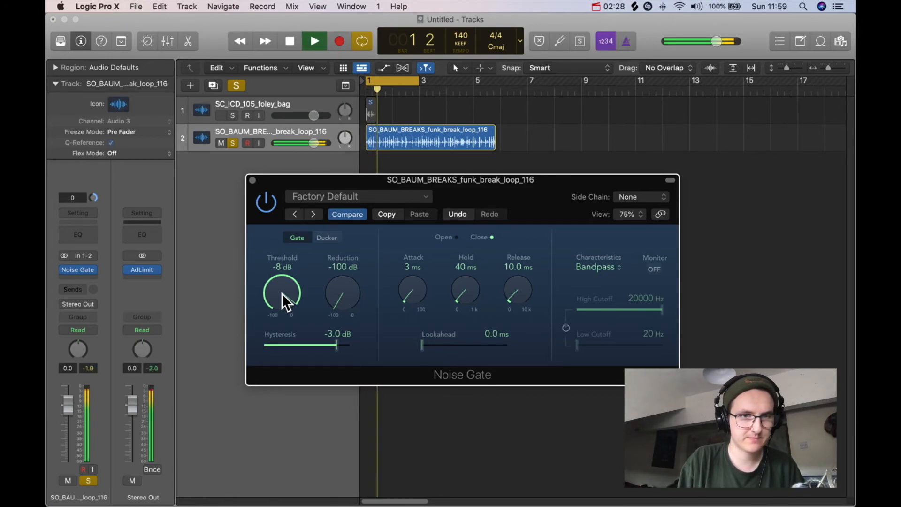
drag(282, 294, 281, 289)
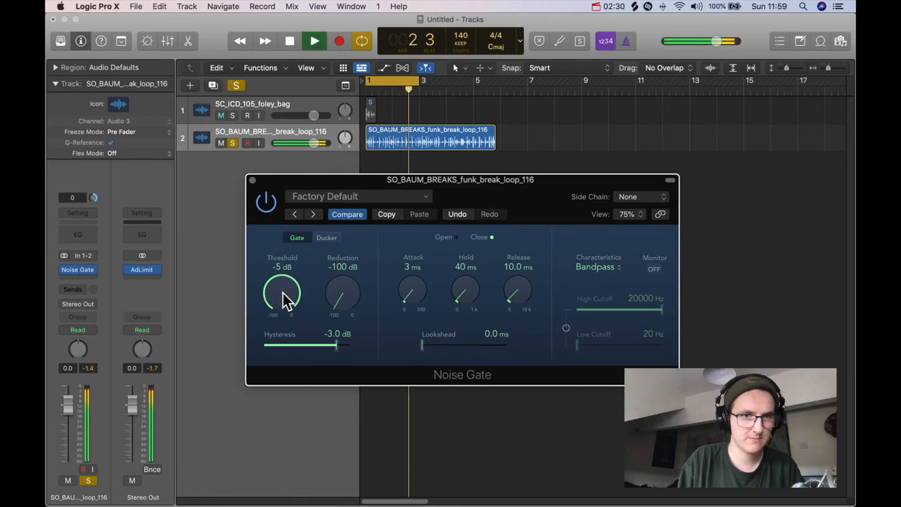
key(space)
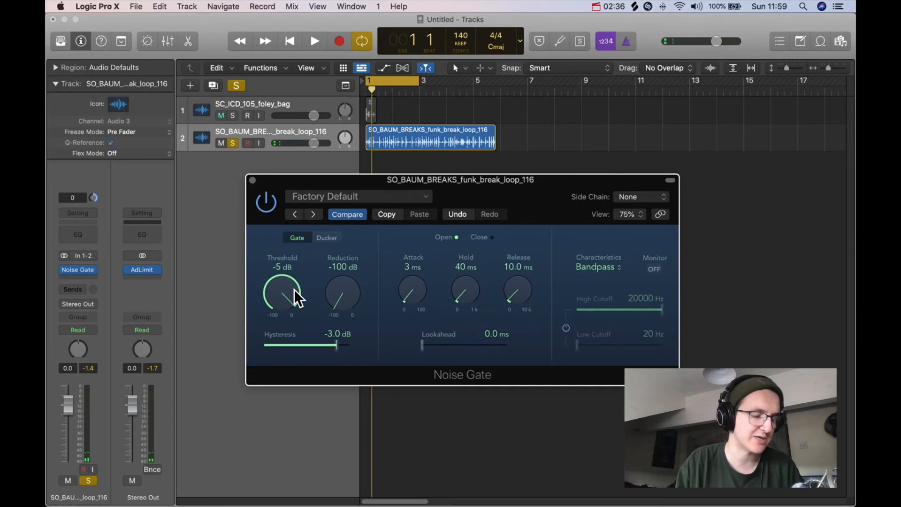
- Play the loop while raising the Noise Gate Reduction to -13 dB and lowering the Threshold to -9 dB
drag(344, 295, 347, 277)
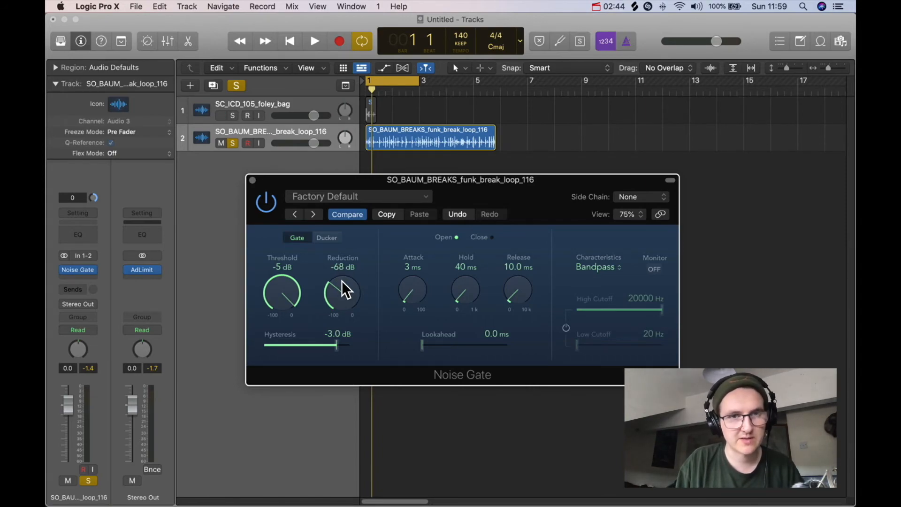
key(space)
drag(334, 274, 340, 212)
drag(283, 292, 287, 305)
mouse_move(345, 300)
mouse_down()
mouse_move(351, 274)
mouse_move(347, 289)
mouse_up()
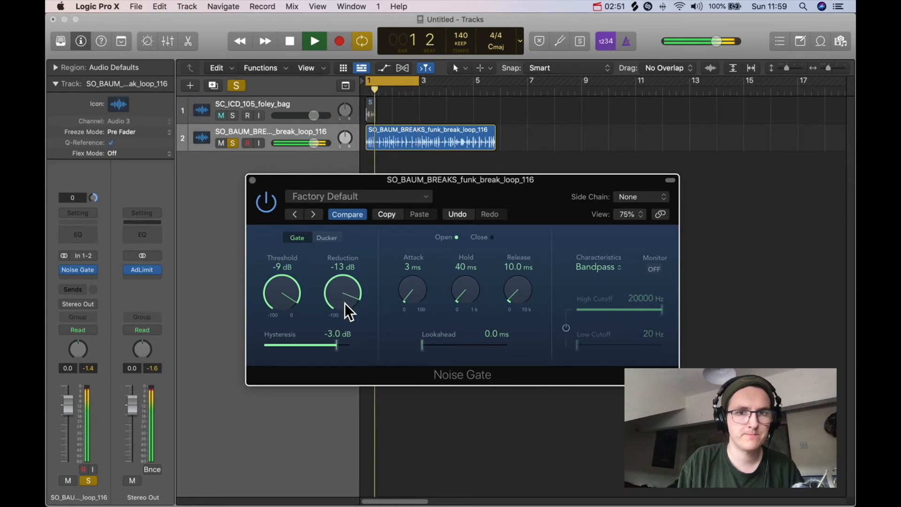
- Stop playback, move the Noise Gate window slightly higher, and close it
key(space)
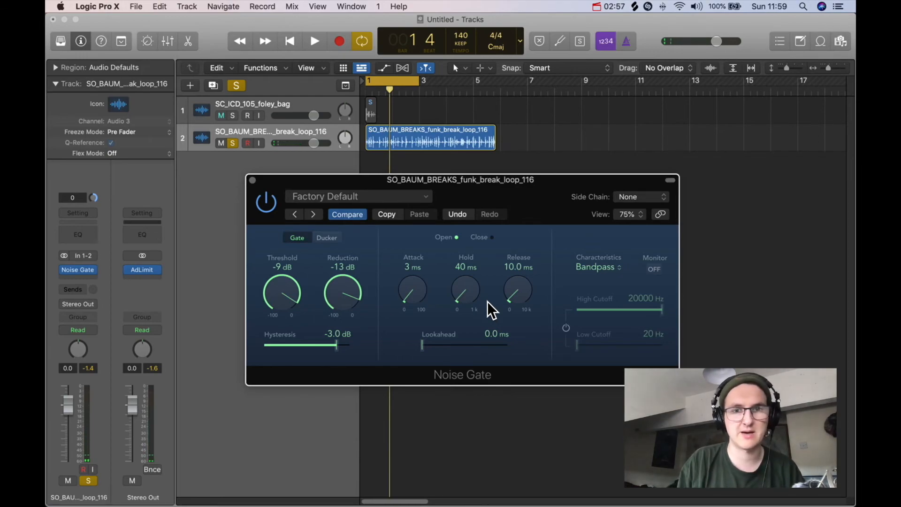
drag(475, 186, 471, 173)
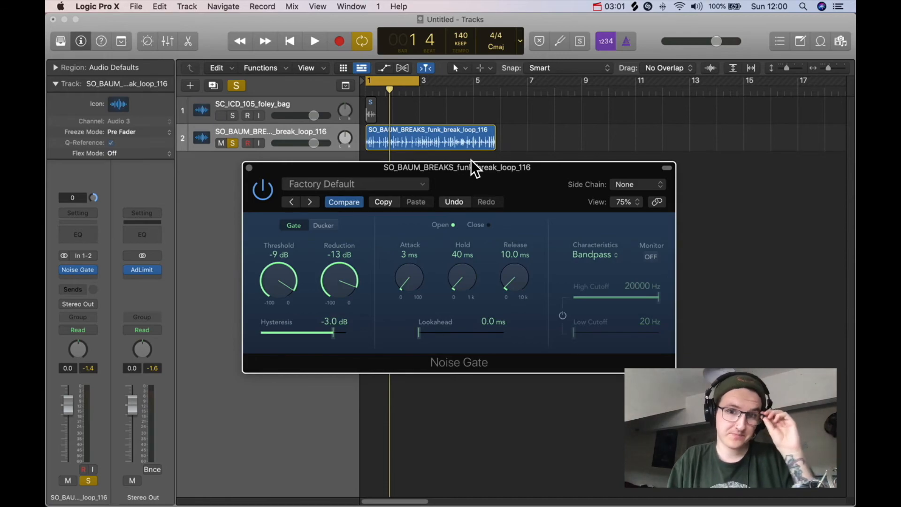
click(248, 167)
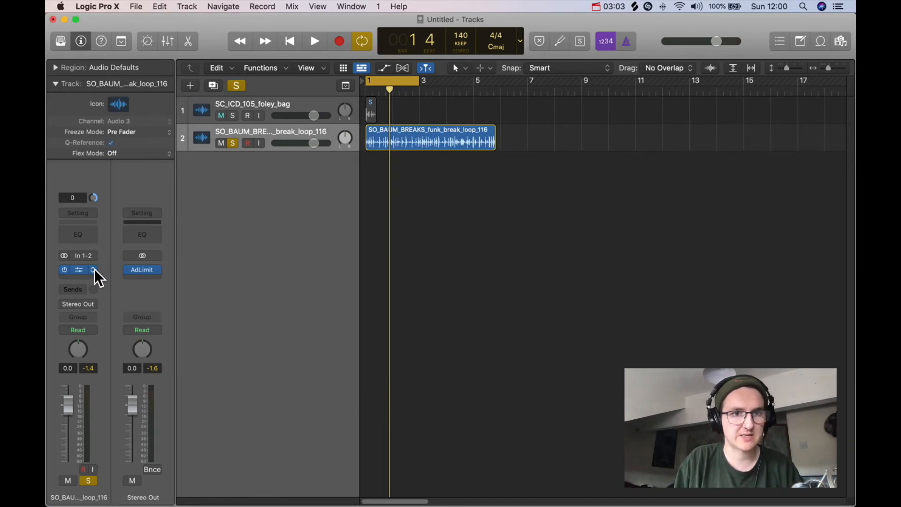
- Replace Noise Gate on the funk break loop track with the stereo Tuner, reposition its window over the tracks, and close it
click(95, 269)
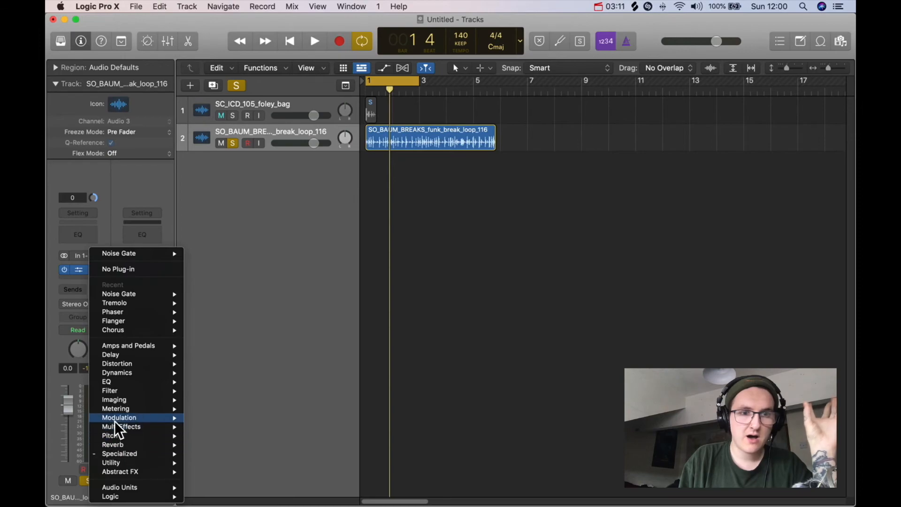
mouse_move(114, 419)
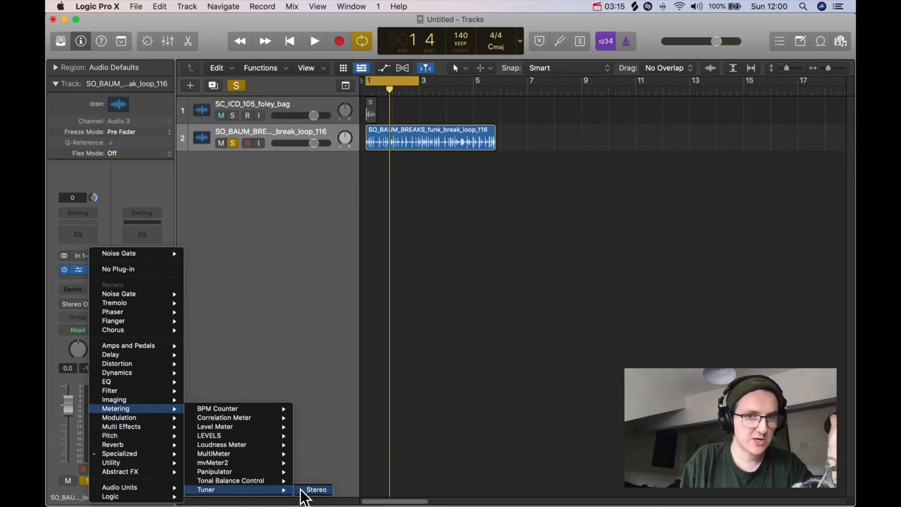
click(312, 491)
drag(494, 164, 466, 144)
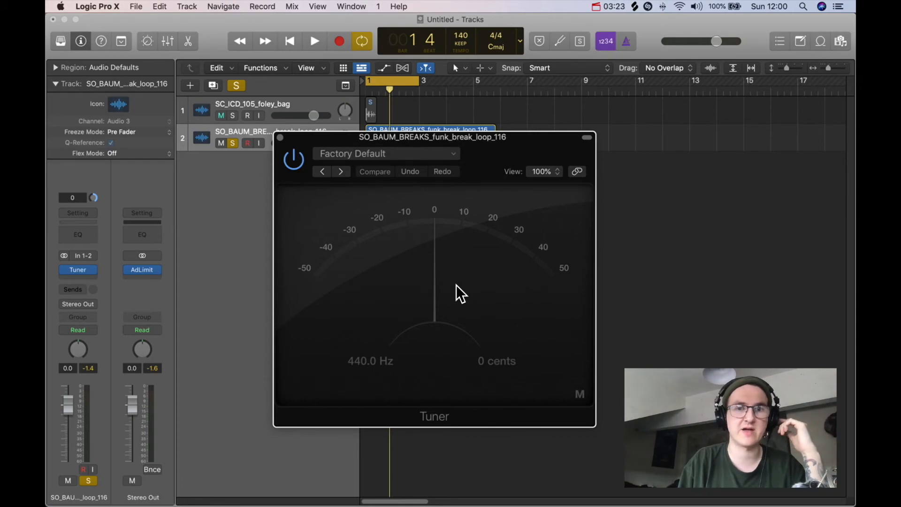
click(280, 138)
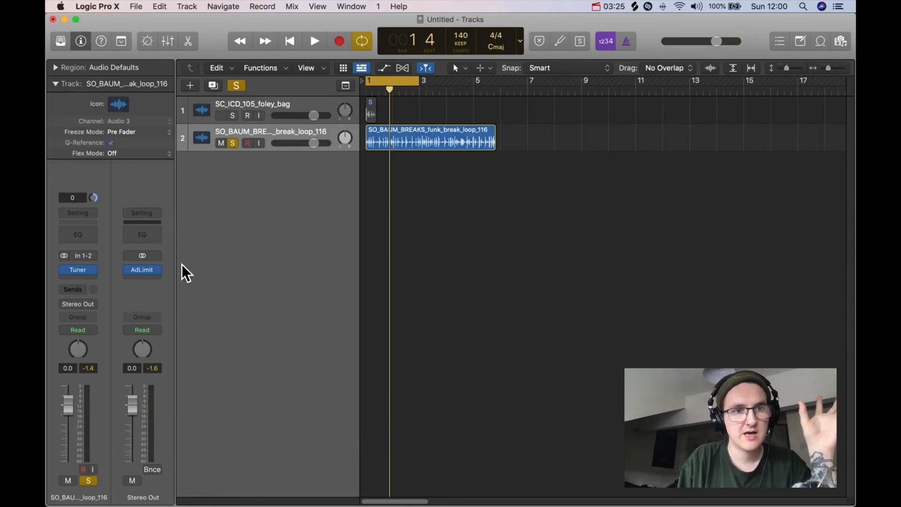
- Replace Tuner on the funk break loop track with the stereo MultiMeter and move its window higher over the tracks
click(96, 269)
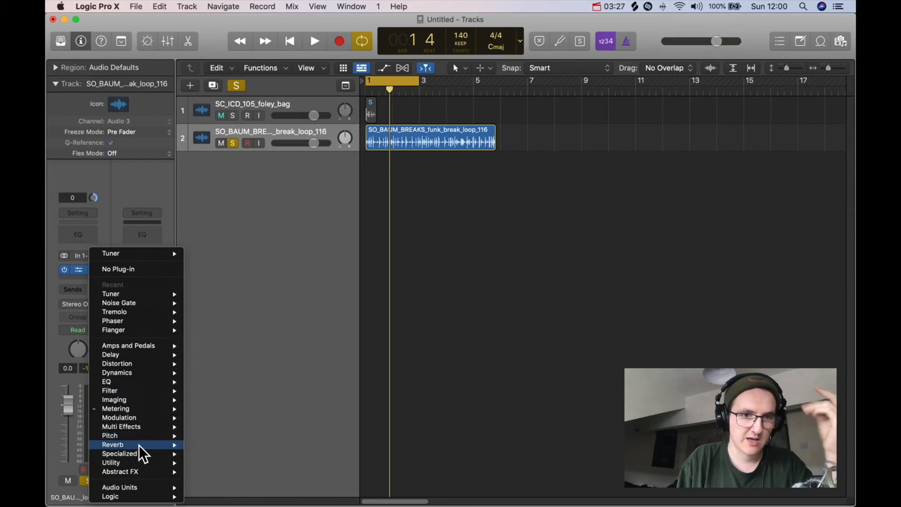
mouse_move(130, 416)
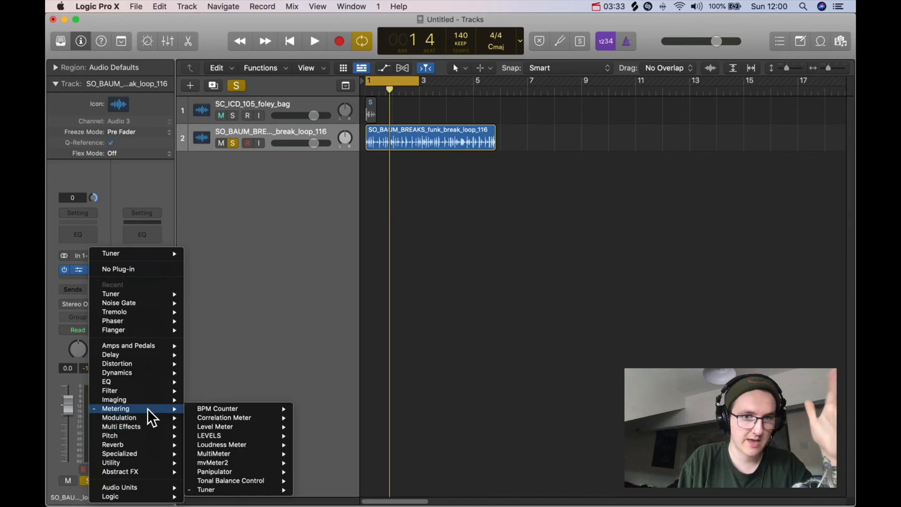
mouse_move(239, 409)
mouse_move(251, 446)
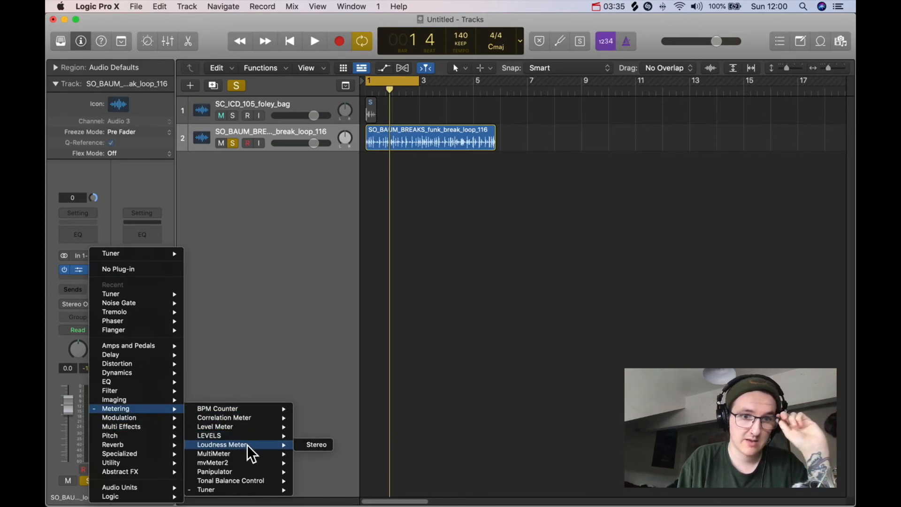
mouse_move(221, 465)
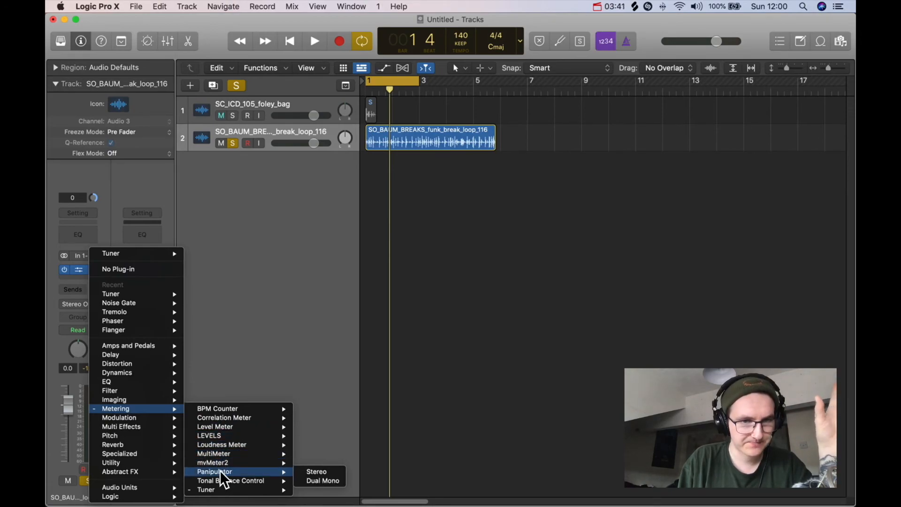
click(334, 454)
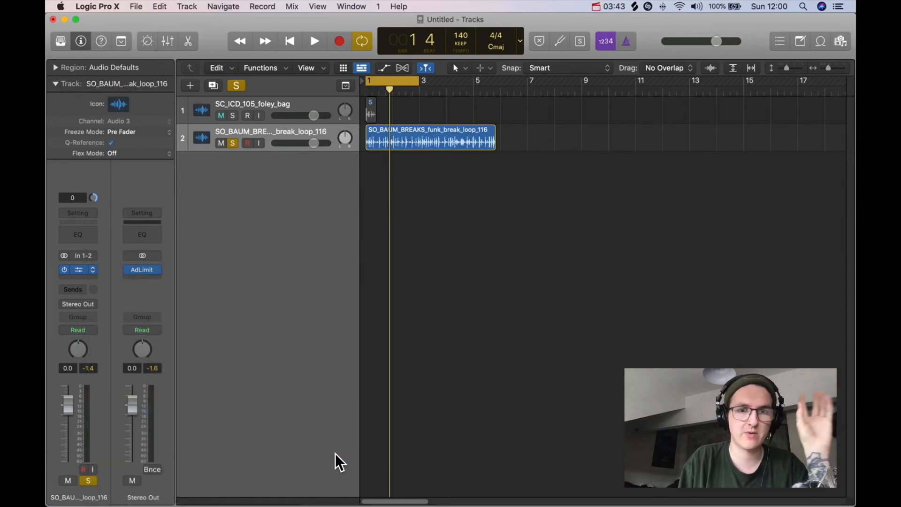
drag(575, 157, 519, 116)
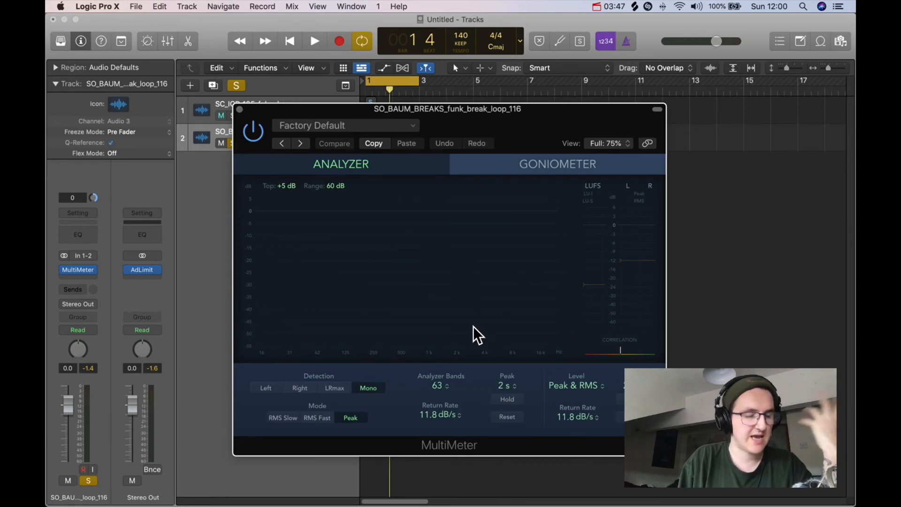
- Look at the MultiMeter's Goniometer view, return to the Analyzer, and play the loop briefly to examine its frequency spectrum
click(542, 167)
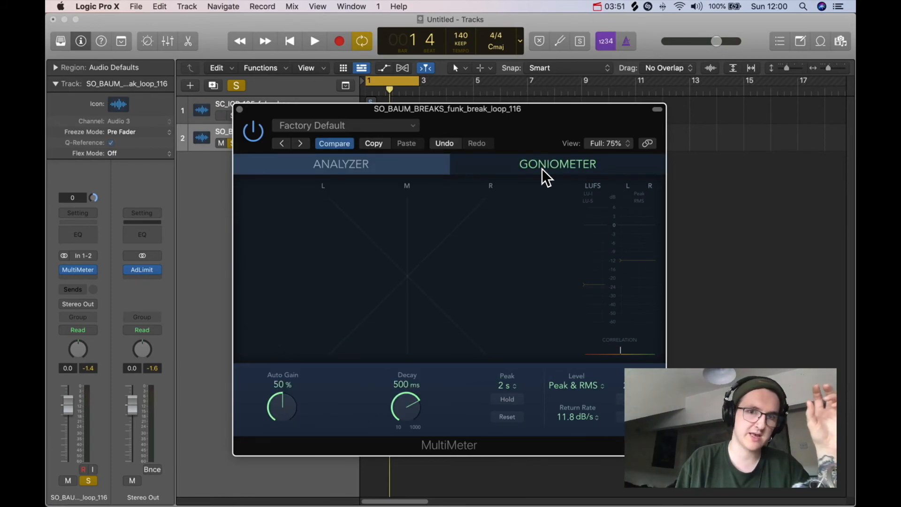
click(365, 159)
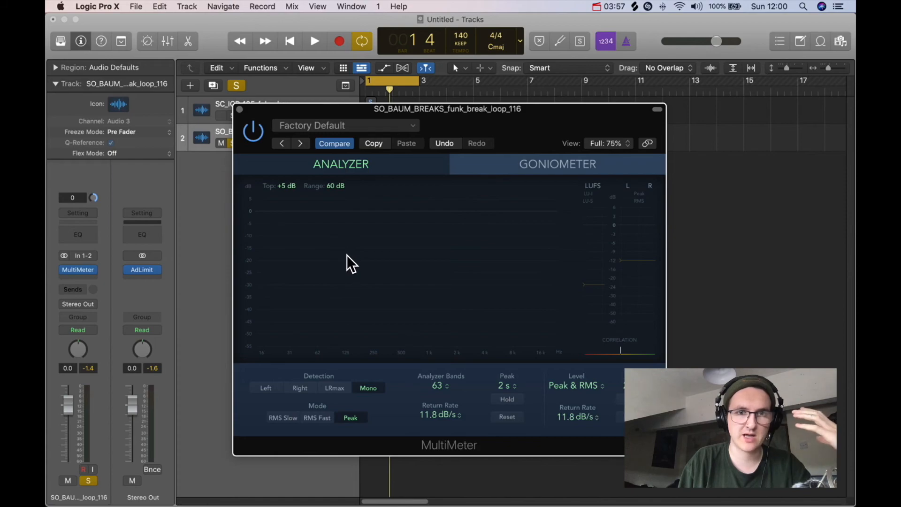
key(space)
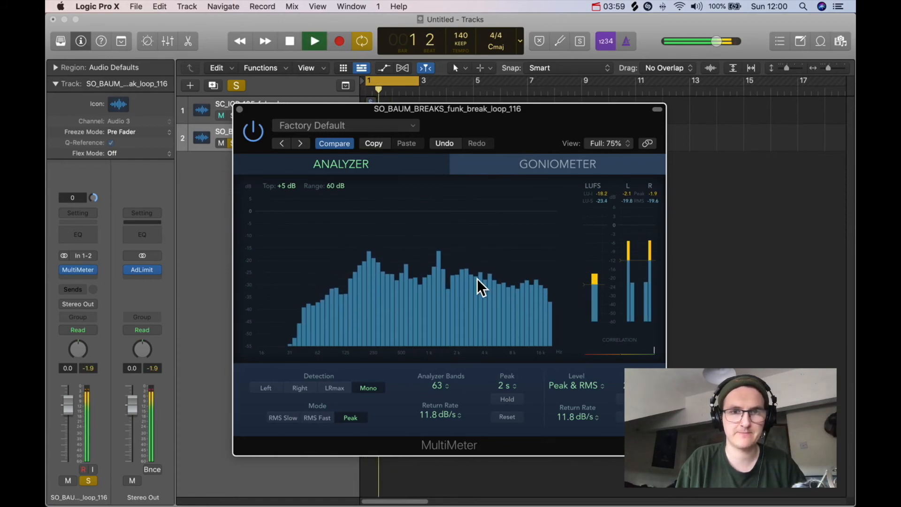
key(space)
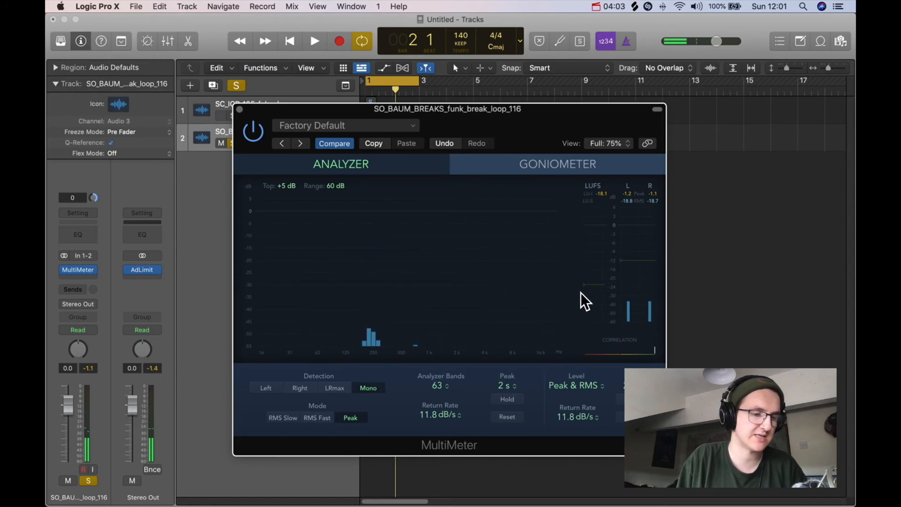
- Examine the loop's stereo image in the MultiMeter's Goniometer during brief playback, and close the plug-in window
click(547, 165)
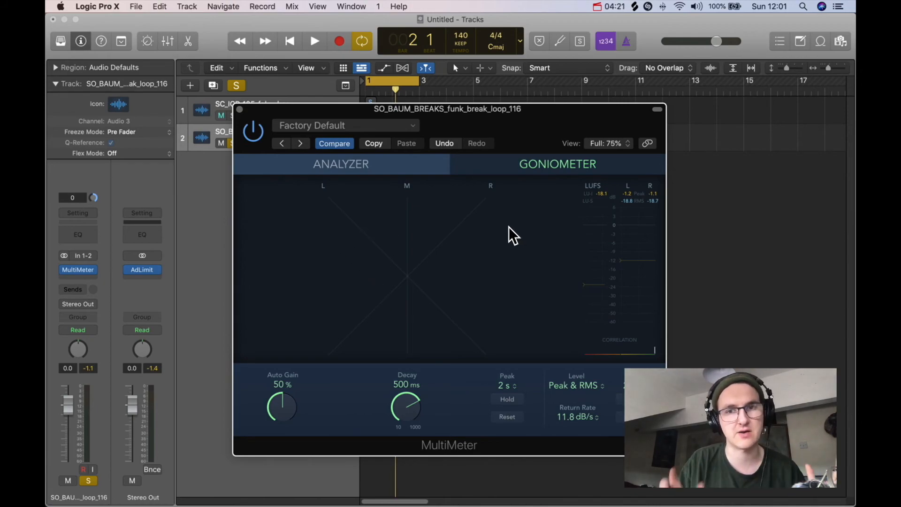
key(e)
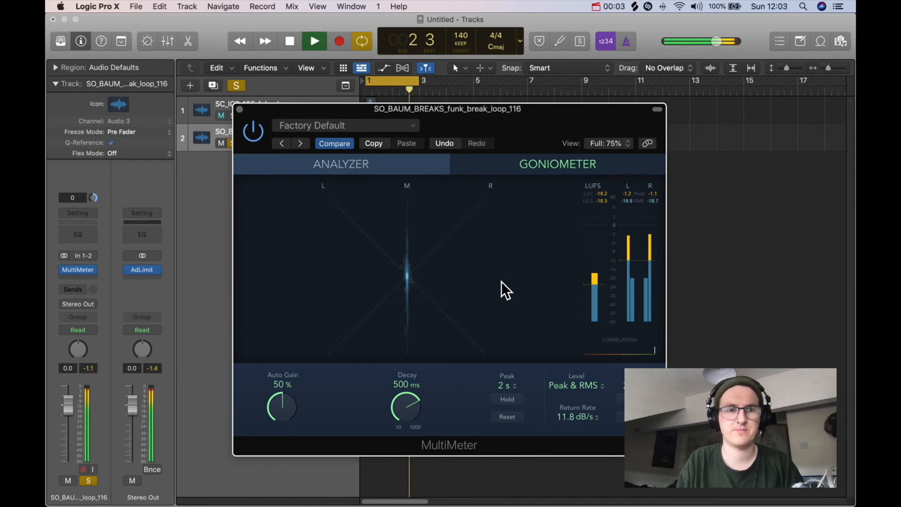
key(space)
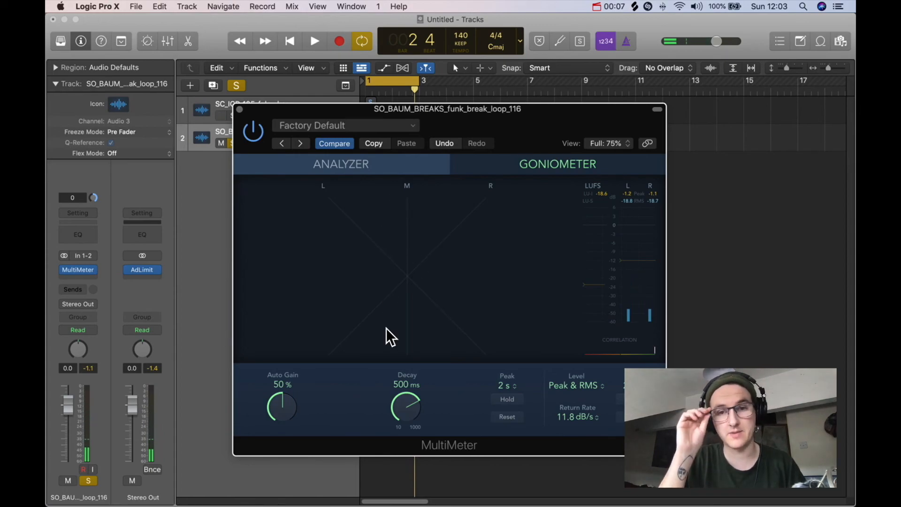
click(240, 109)
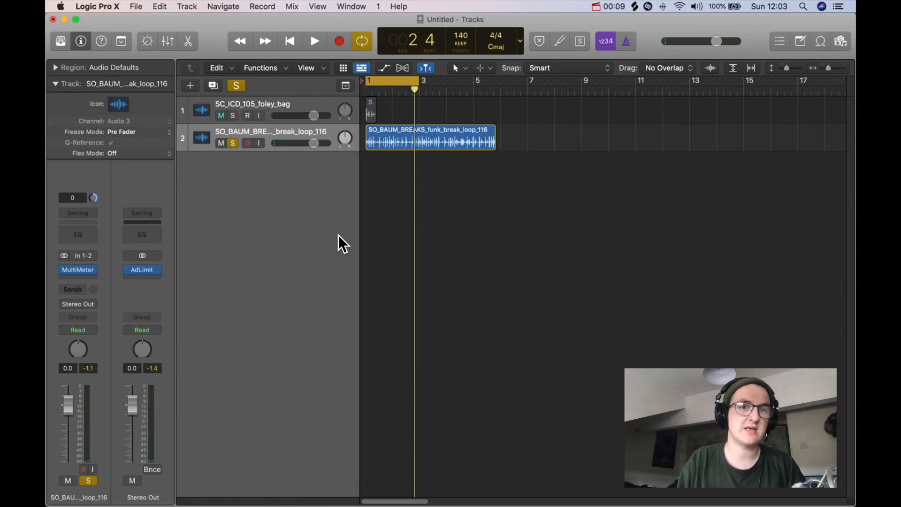